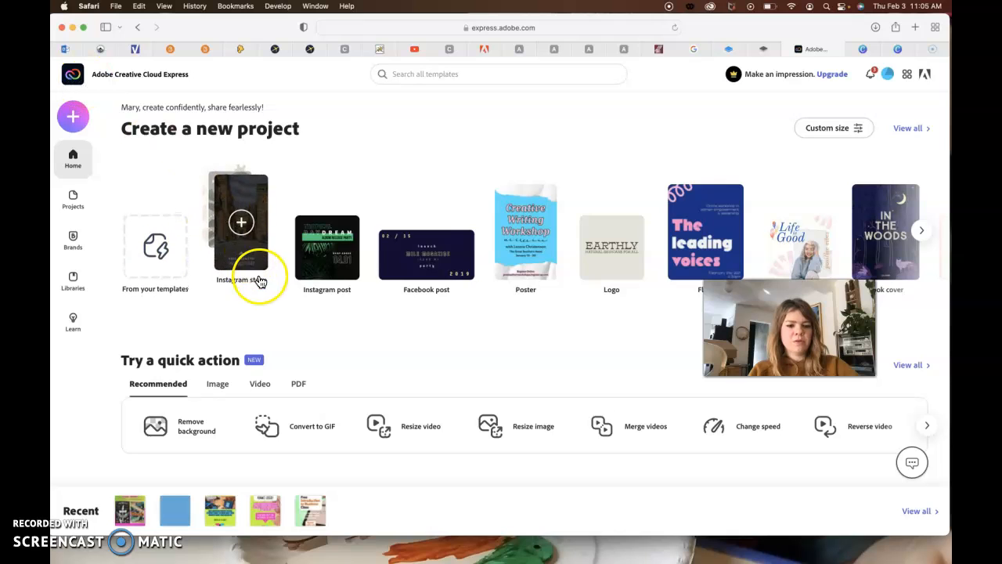
{"action": "scroll", "coordinate": [369, 351], "scroll_direction": "down", "scroll_amount": 1}
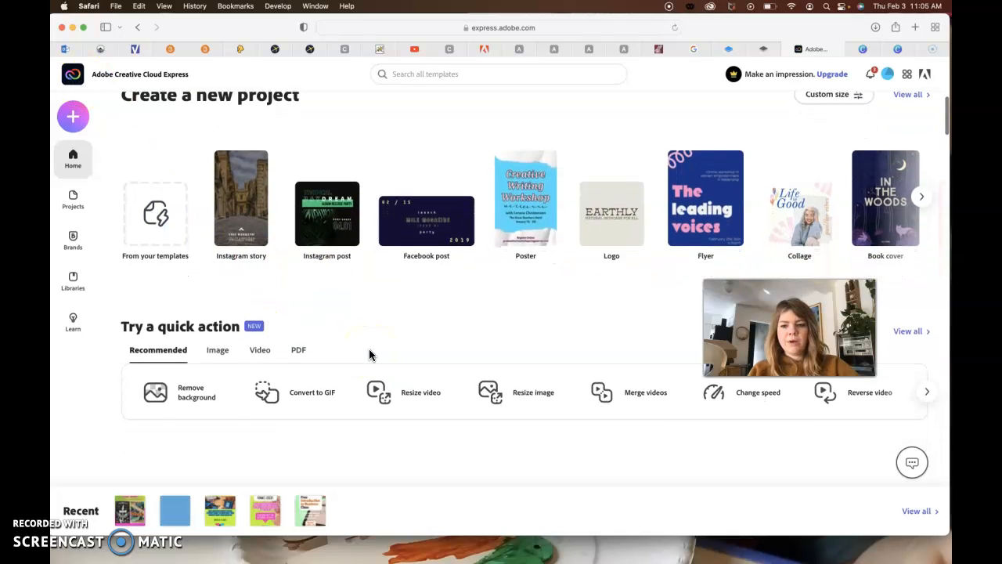
{"action": "scroll", "coordinate": [368, 352], "scroll_direction": "up", "scroll_amount": 1}
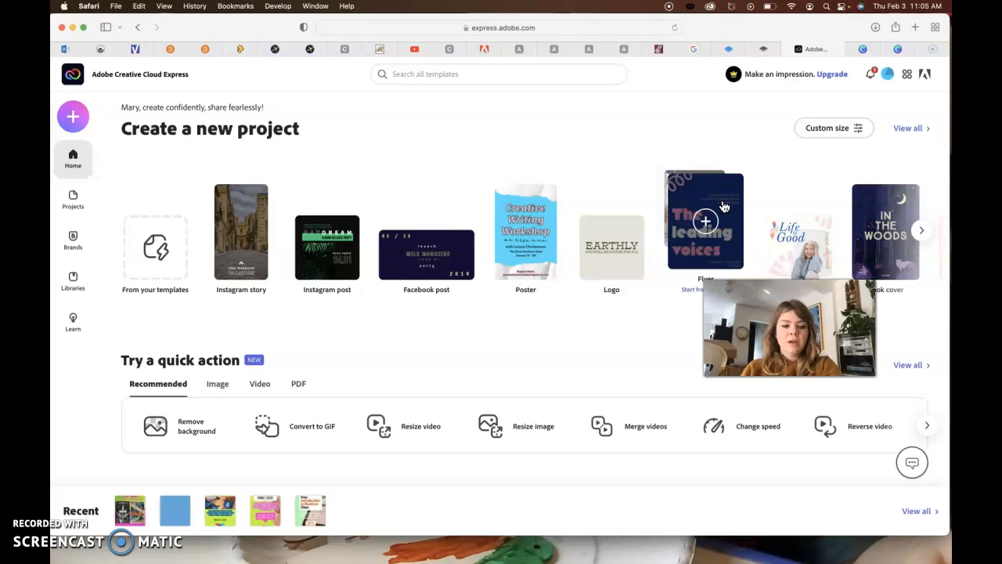
- Switch to the Canva design "Cold, smooth and tasty Story" and dismiss its completed download notifications
{"action": "left_click", "coordinate": [897, 49]}
{"action": "left_click", "coordinate": [847, 229]}
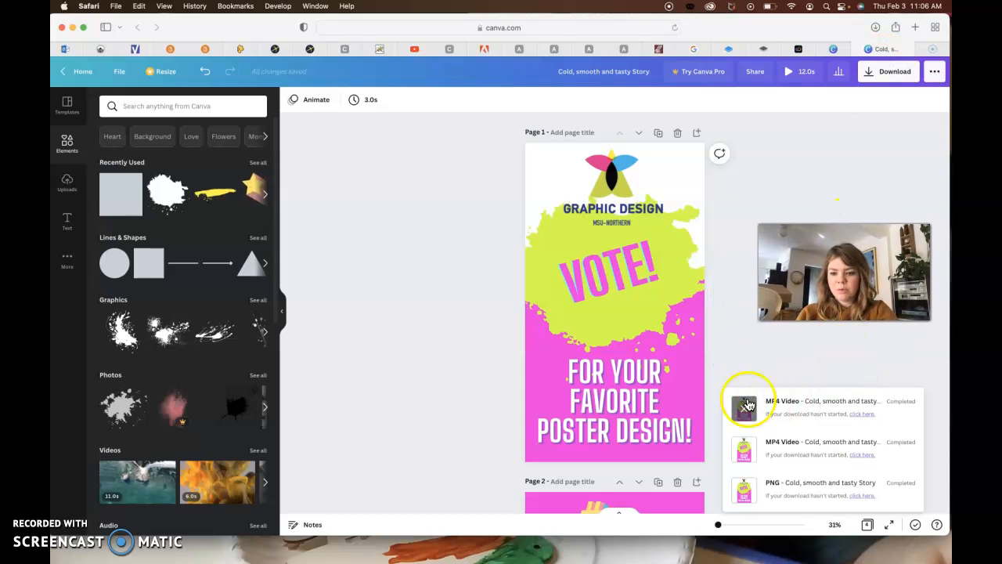
{"action": "left_click", "coordinate": [744, 409]}
{"action": "left_click", "coordinate": [743, 452]}
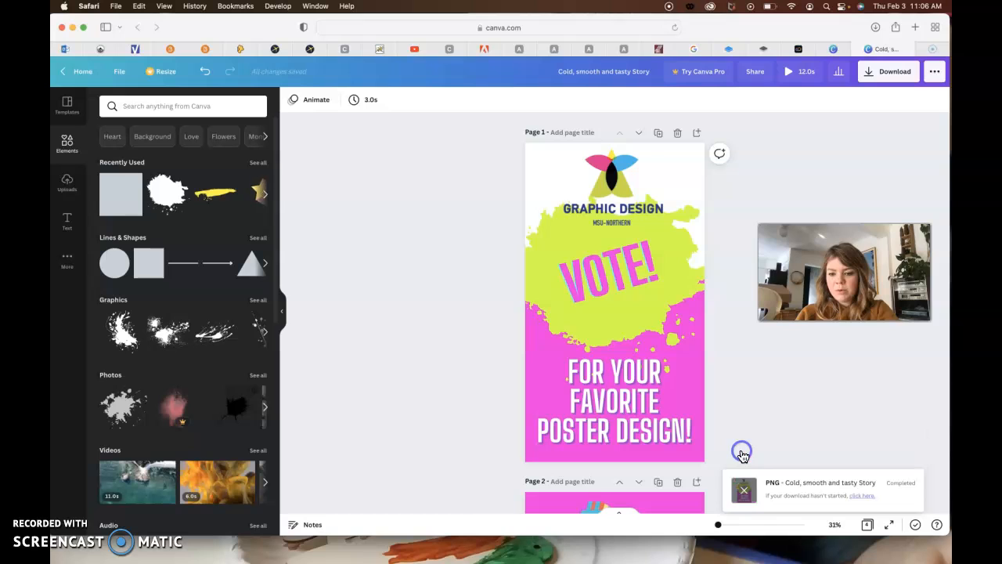
{"action": "left_click", "coordinate": [741, 492]}
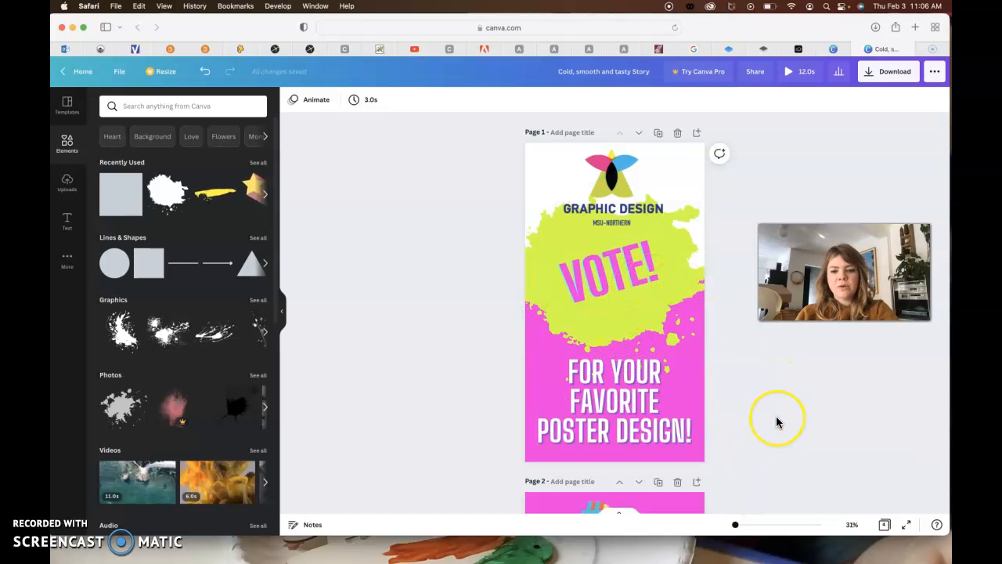
- Examine the story's opening page, including the Graphic Design logo, the "VOTE!" text and the "For your favorite poster design!" text
{"action": "scroll", "coordinate": [777, 423], "scroll_direction": "down", "scroll_amount": 5}
{"action": "scroll", "coordinate": [777, 423], "scroll_direction": "down", "scroll_amount": 2}
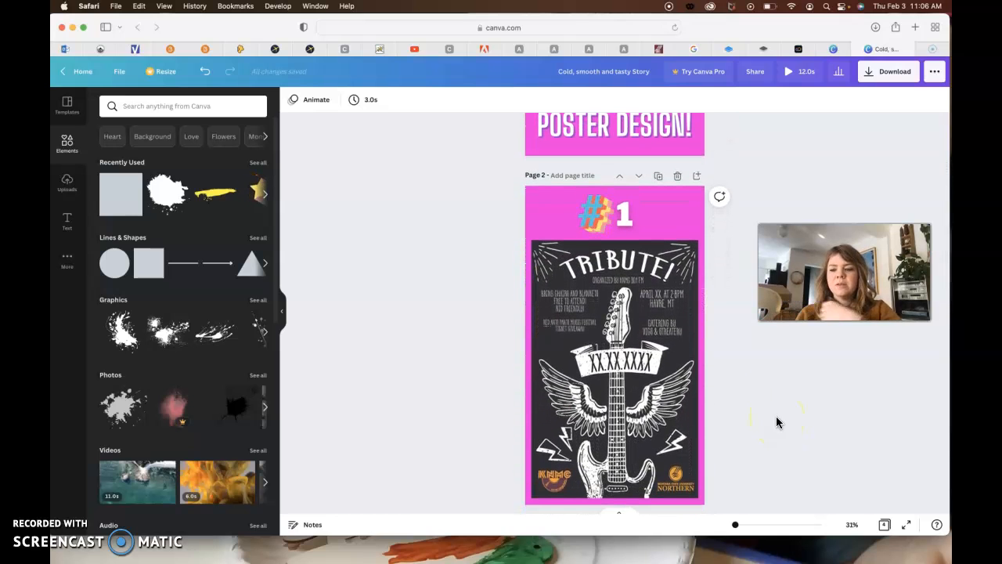
{"action": "scroll", "coordinate": [777, 423], "scroll_direction": "down", "scroll_amount": 1}
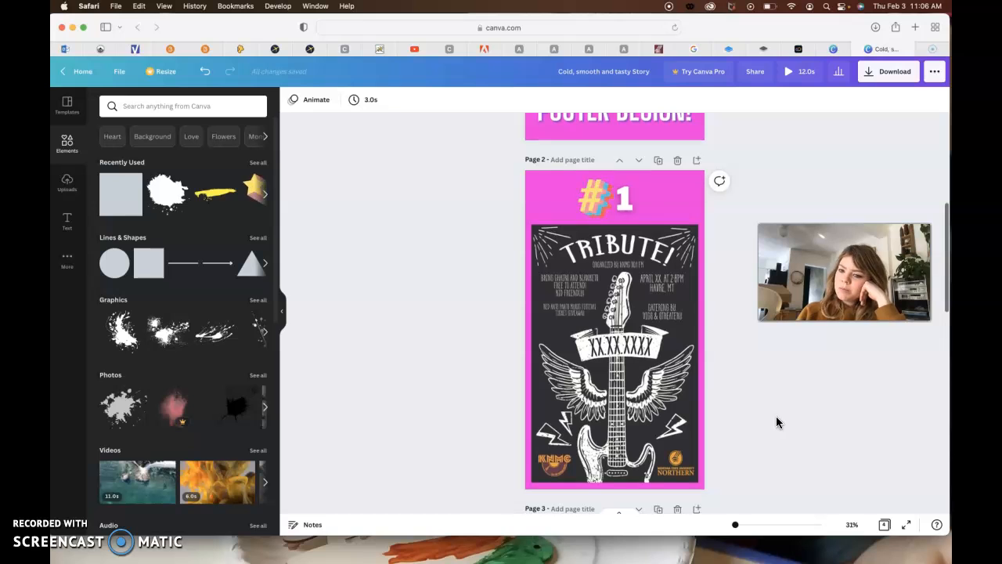
{"action": "scroll", "coordinate": [777, 423], "scroll_direction": "down", "scroll_amount": 2}
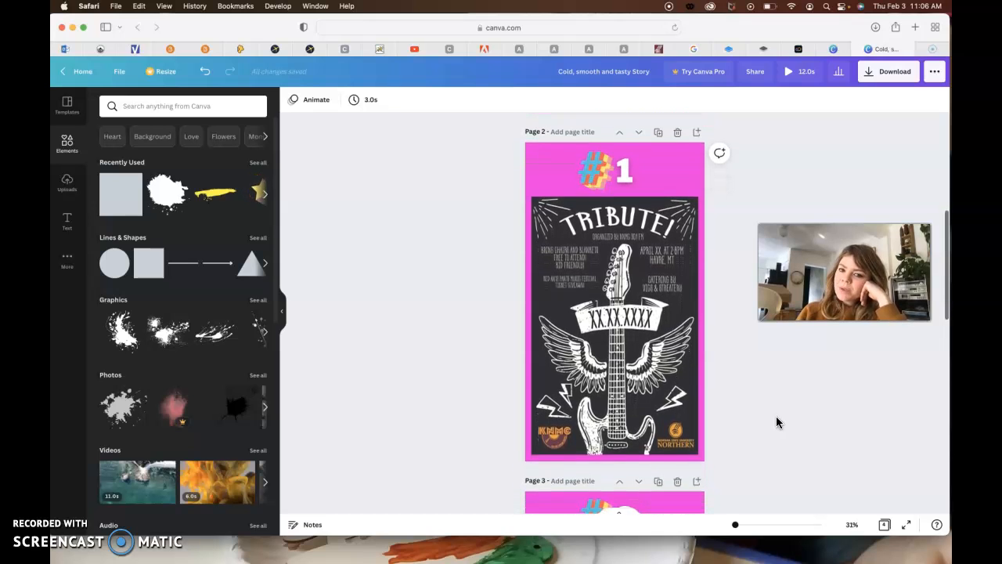
{"action": "scroll", "coordinate": [777, 423], "scroll_direction": "up", "scroll_amount": 8}
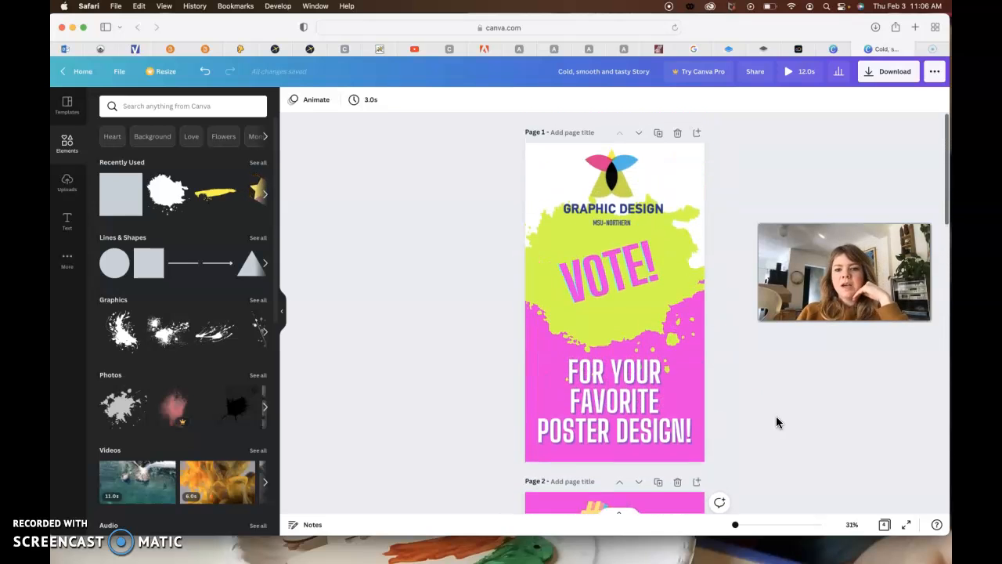
{"action": "left_click", "coordinate": [636, 274]}
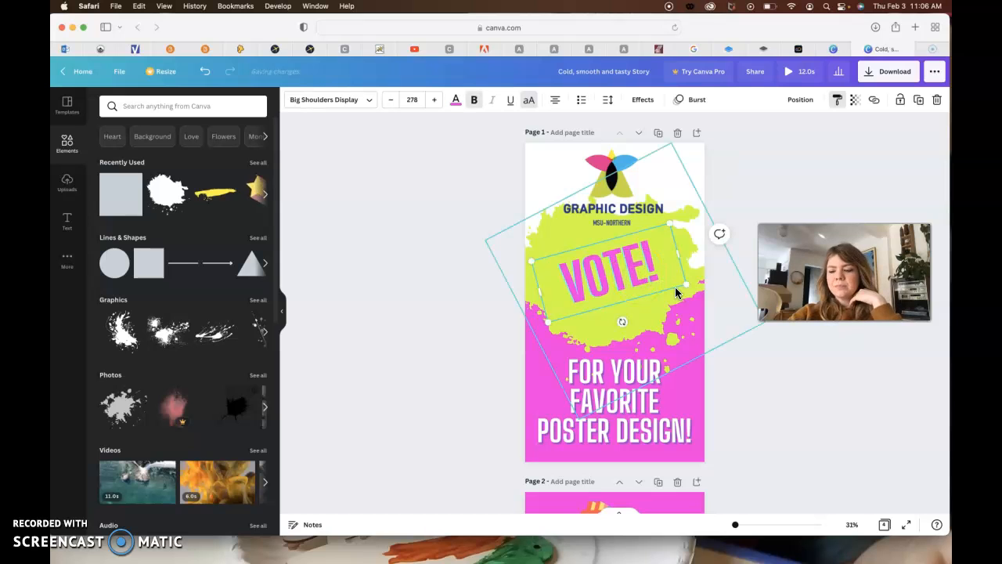
{"action": "left_click", "coordinate": [632, 210]}
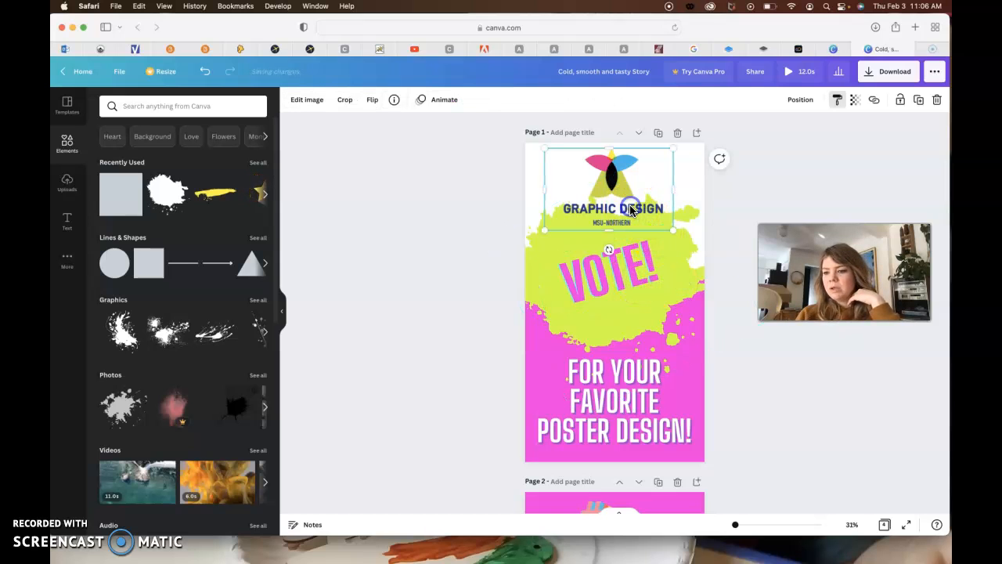
{"action": "left_click", "coordinate": [636, 389]}
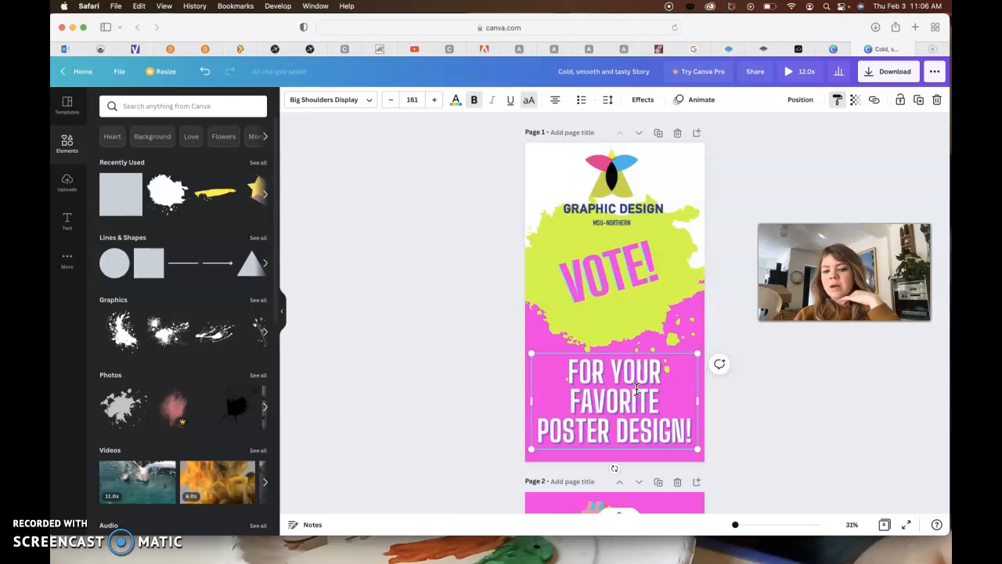
{"action": "scroll", "coordinate": [619, 258], "scroll_direction": "down", "scroll_amount": 1}
{"action": "left_click", "coordinate": [616, 244]}
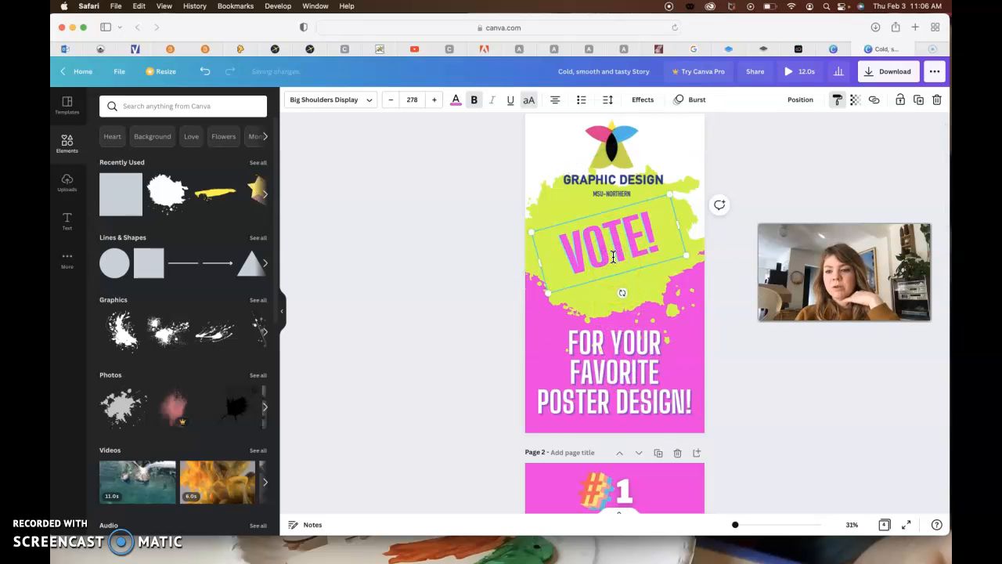
{"action": "left_click", "coordinate": [609, 264]}
{"action": "left_click", "coordinate": [608, 355]}
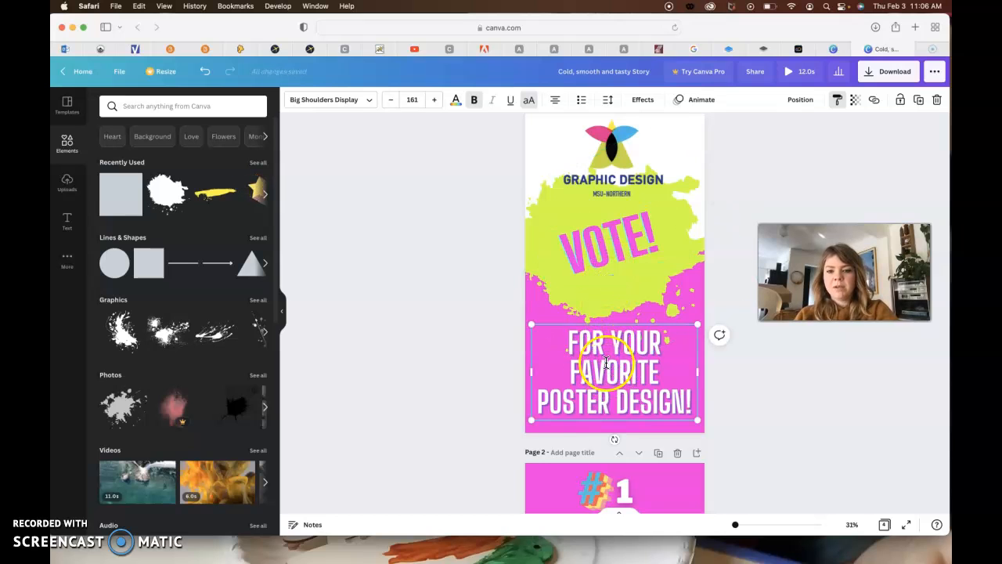
{"action": "left_click", "coordinate": [596, 259]}
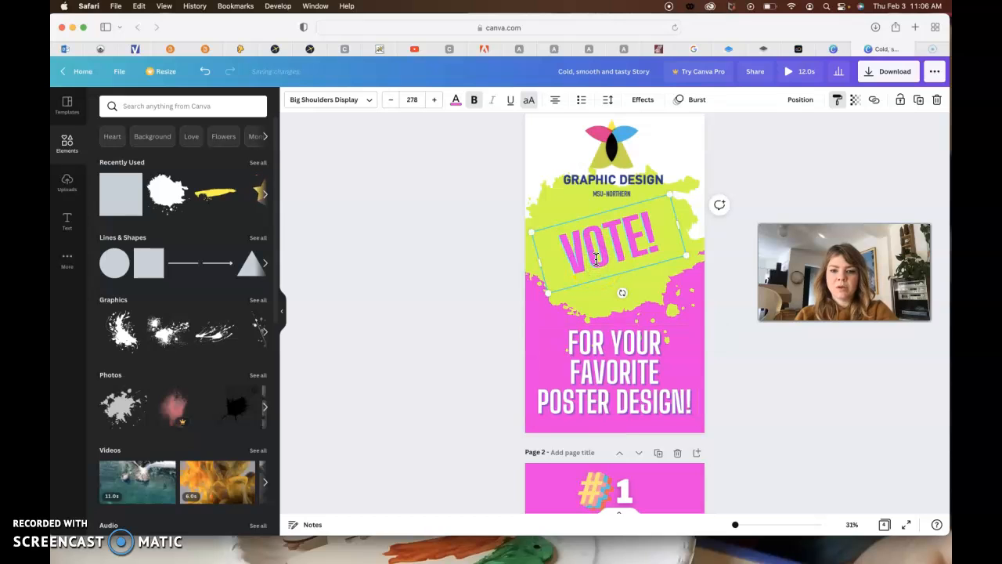
{"action": "left_click", "coordinate": [593, 339]}
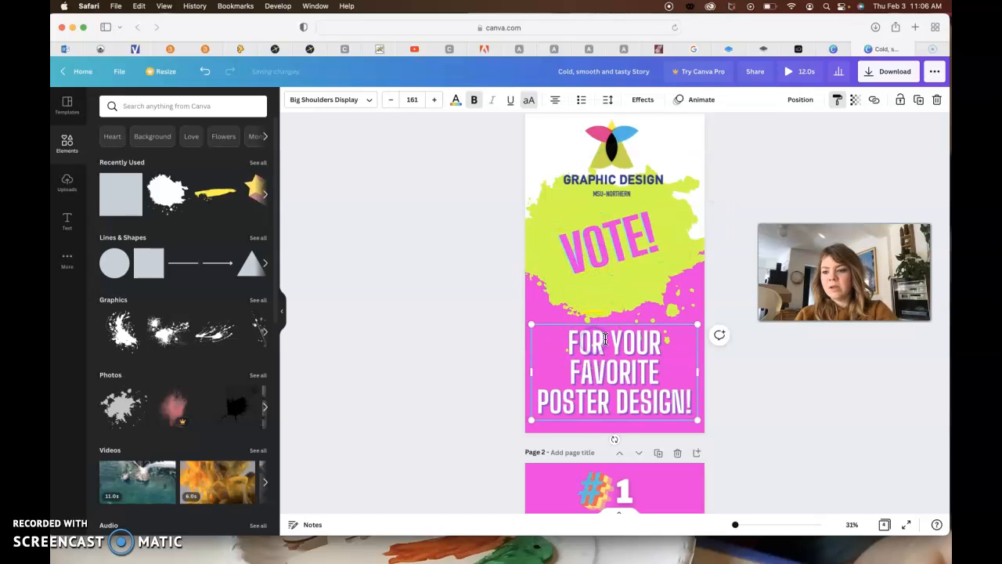
- Review the remaining story pages, from the #1 and #2 poster pages to the closing page with both posters side by side
{"action": "scroll", "coordinate": [623, 371], "scroll_direction": "down", "scroll_amount": 5}
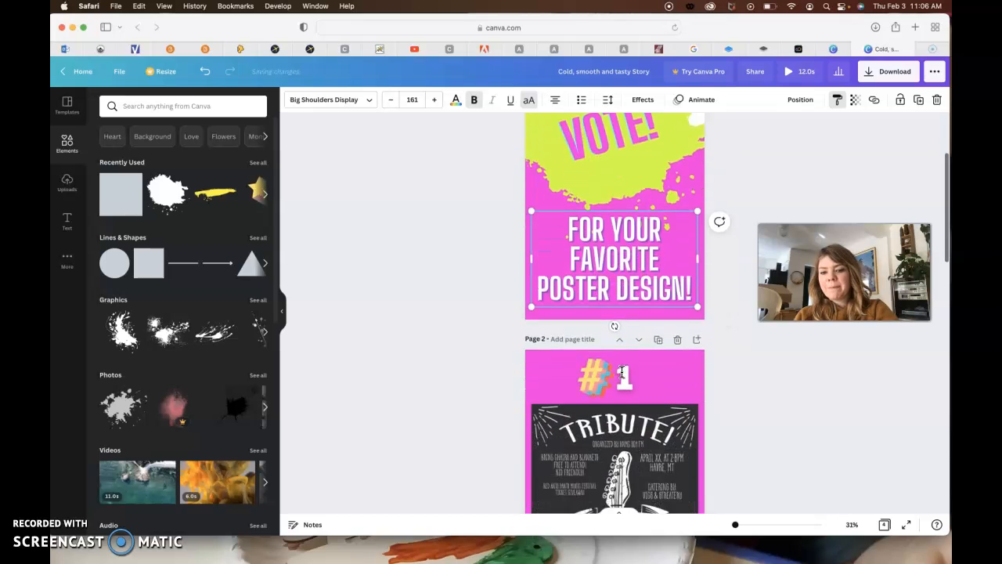
{"action": "scroll", "coordinate": [623, 371], "scroll_direction": "down", "scroll_amount": 3}
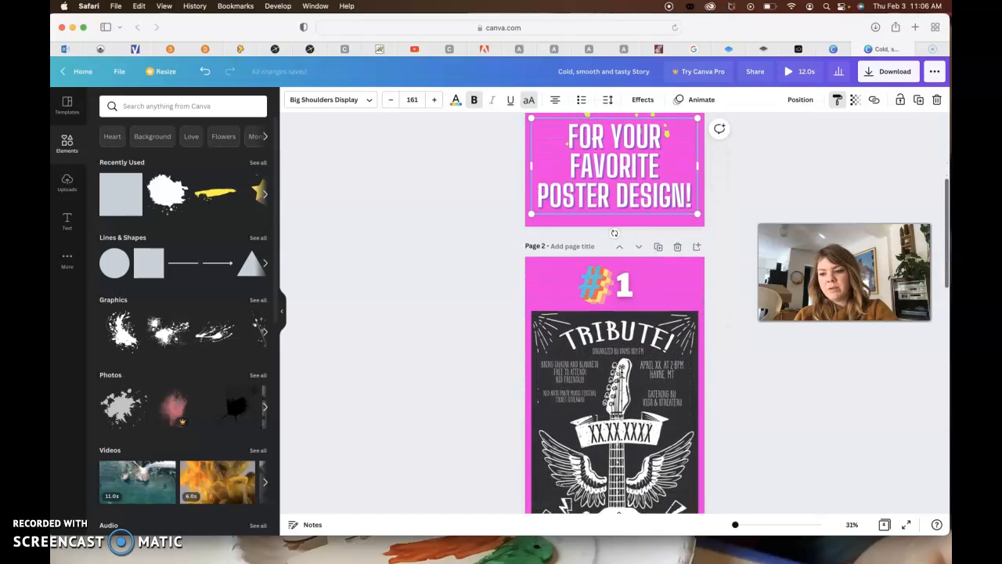
{"action": "left_click", "coordinate": [609, 225]}
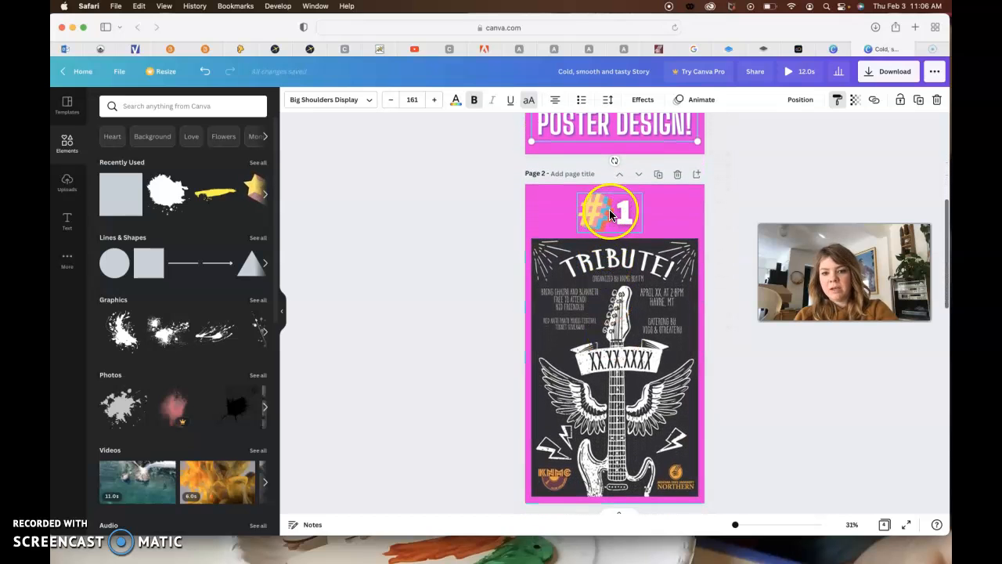
{"action": "scroll", "coordinate": [627, 356], "scroll_direction": "down", "scroll_amount": 2}
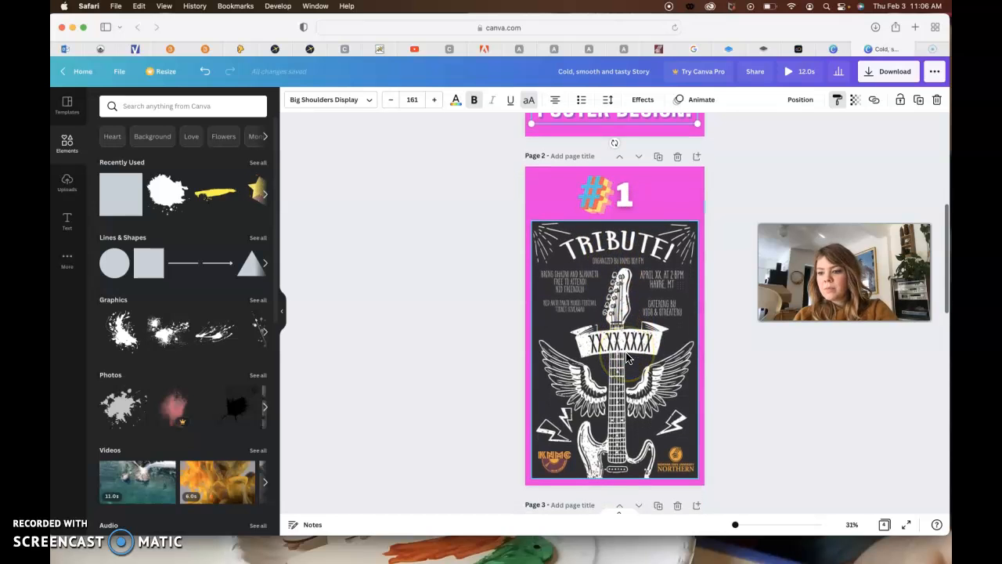
{"action": "scroll", "coordinate": [627, 356], "scroll_direction": "up", "scroll_amount": 10}
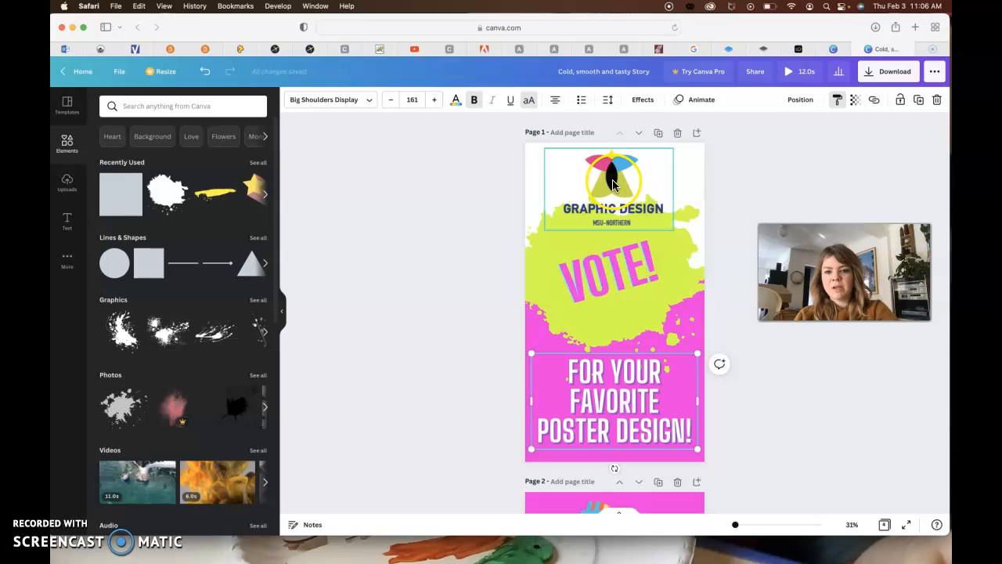
{"action": "scroll", "coordinate": [615, 290], "scroll_direction": "down", "scroll_amount": 6}
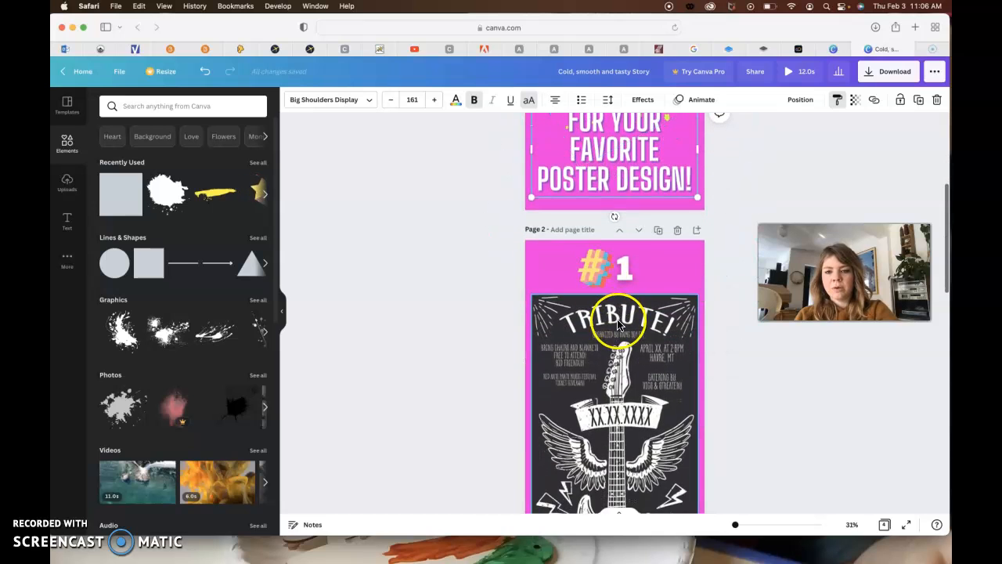
{"action": "scroll", "coordinate": [620, 345], "scroll_direction": "up", "scroll_amount": 6}
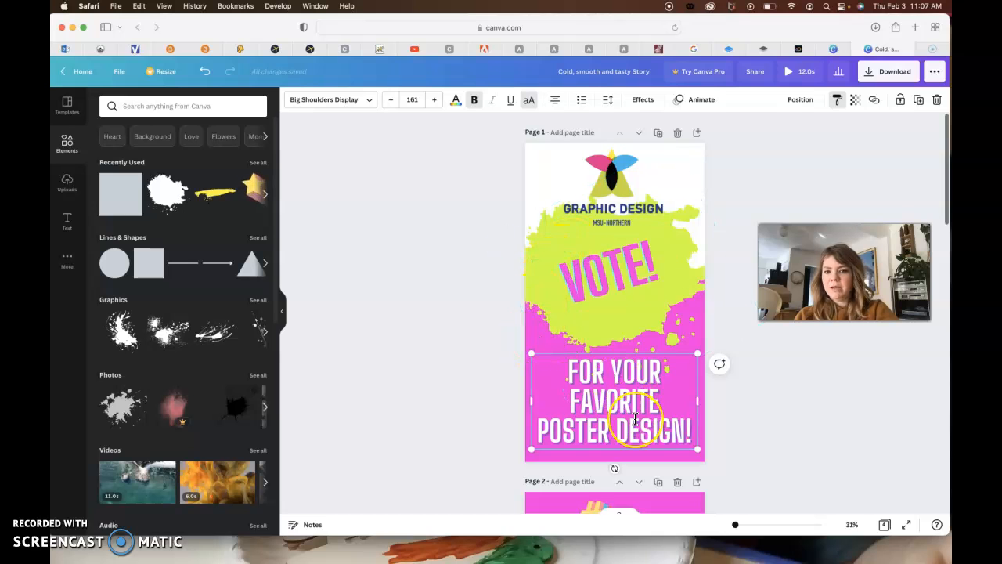
{"action": "scroll", "coordinate": [635, 419], "scroll_direction": "down", "scroll_amount": 9}
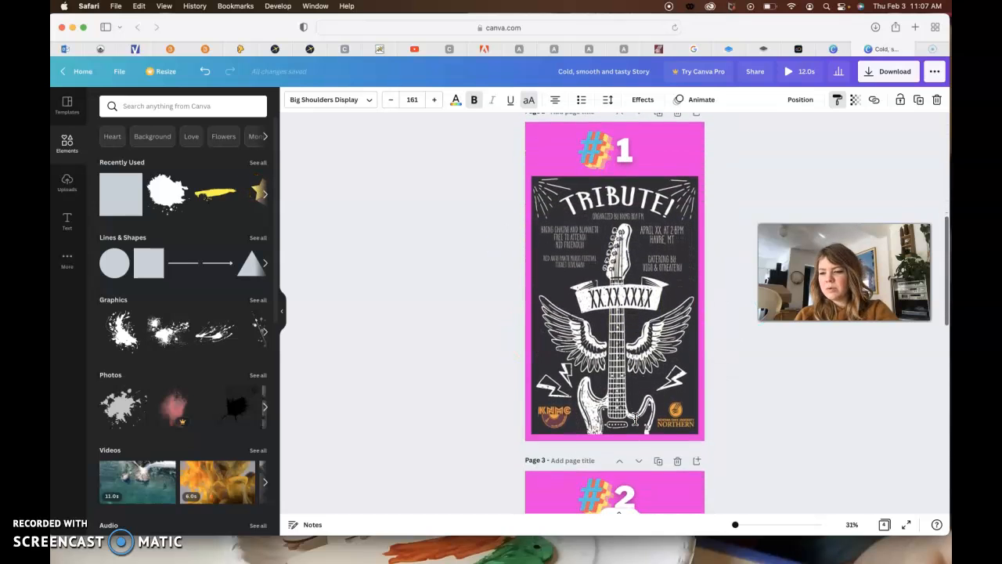
{"action": "scroll", "coordinate": [635, 419], "scroll_direction": "down", "scroll_amount": 4}
{"action": "scroll", "coordinate": [635, 419], "scroll_direction": "down", "scroll_amount": 4}
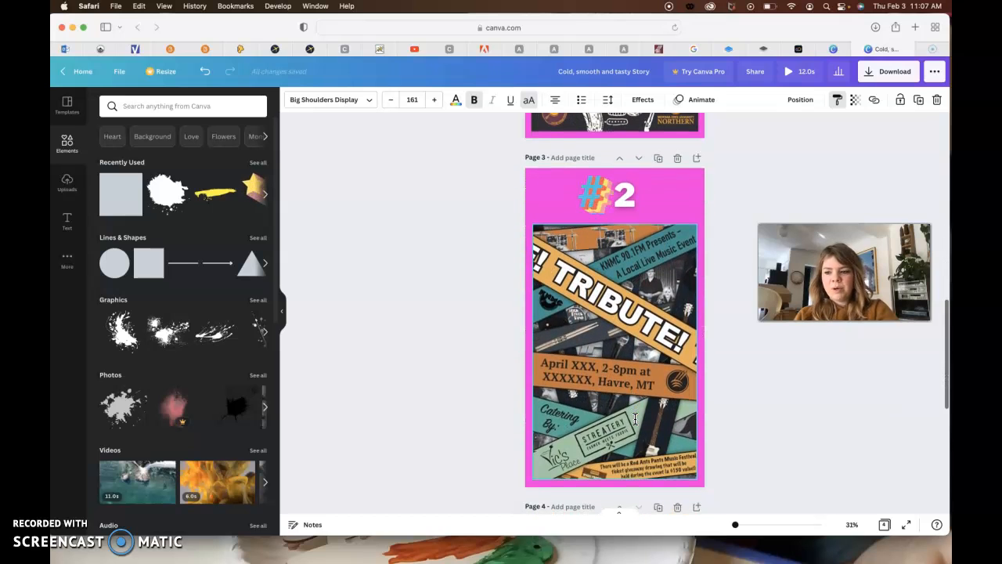
{"action": "scroll", "coordinate": [635, 419], "scroll_direction": "down", "scroll_amount": 9}
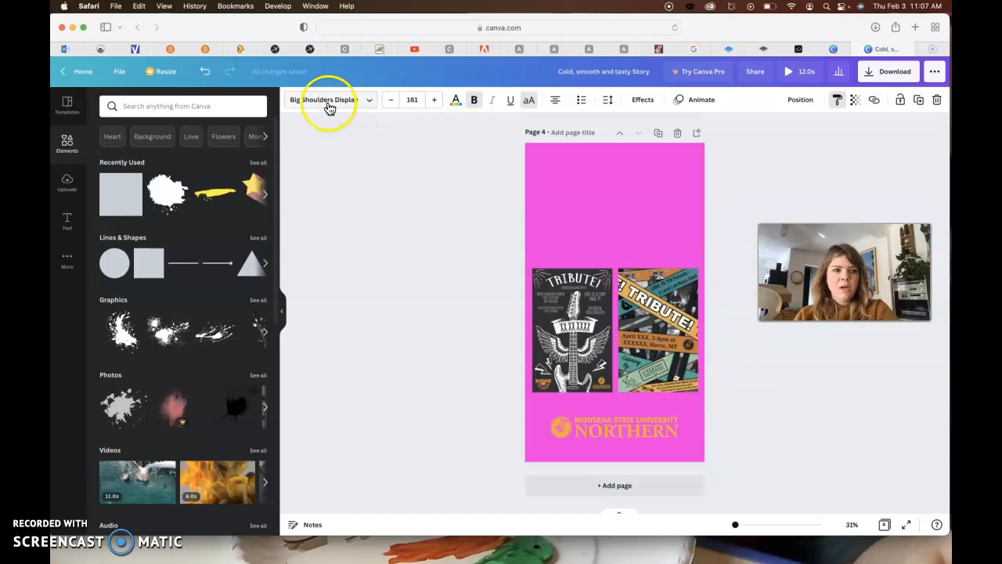
- Open the Canva home page in a new browser tab
{"action": "left_click", "coordinate": [916, 26]}
{"action": "type", "text": "canva"}
{"action": "key", "text": "Return"}
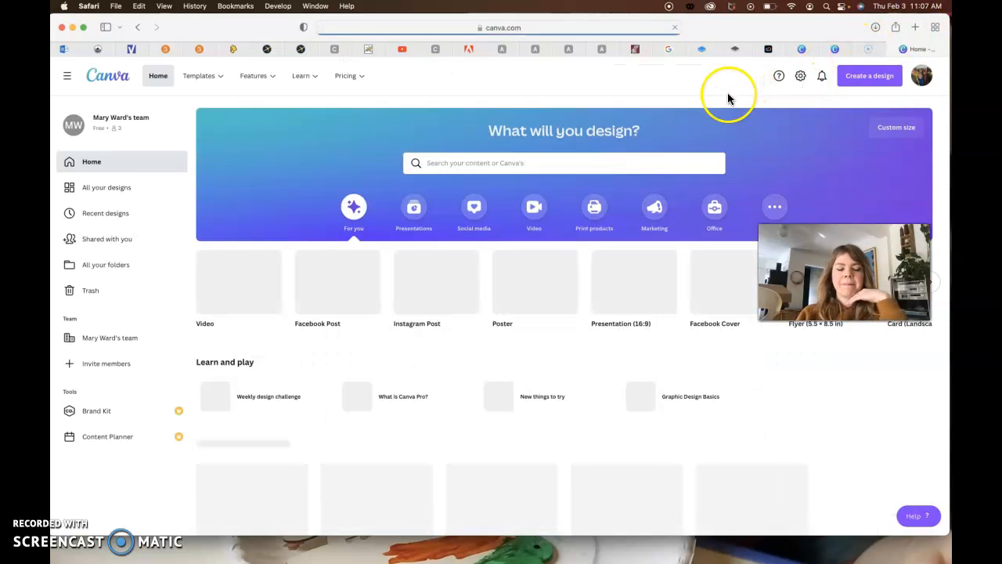
- Search Canva for "instagram story" and open the templates for the 1080 × 1920 px Instagram Story format
{"action": "left_click", "coordinate": [512, 164]}
{"action": "type", "text": "instagram story"}
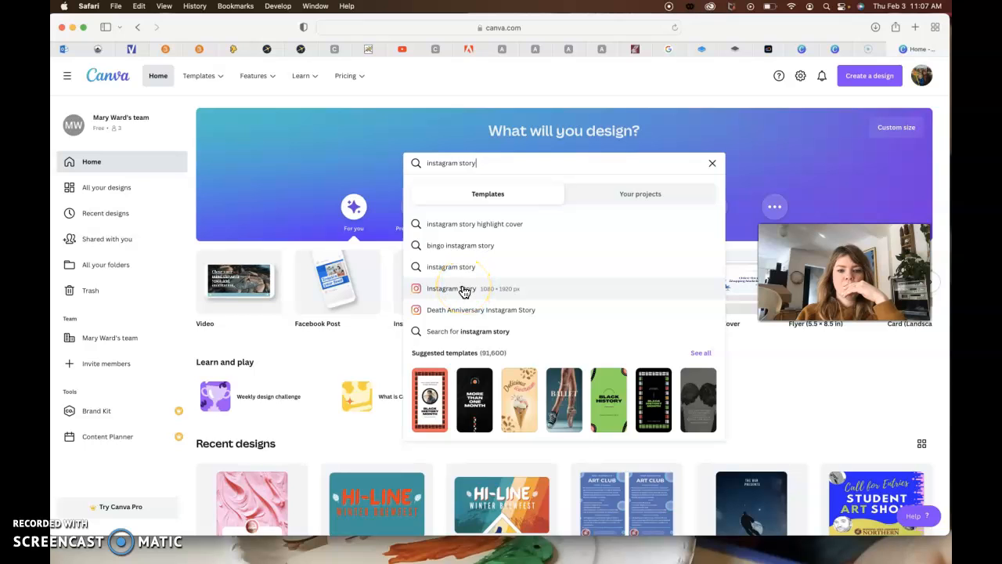
{"action": "left_click", "coordinate": [465, 289]}
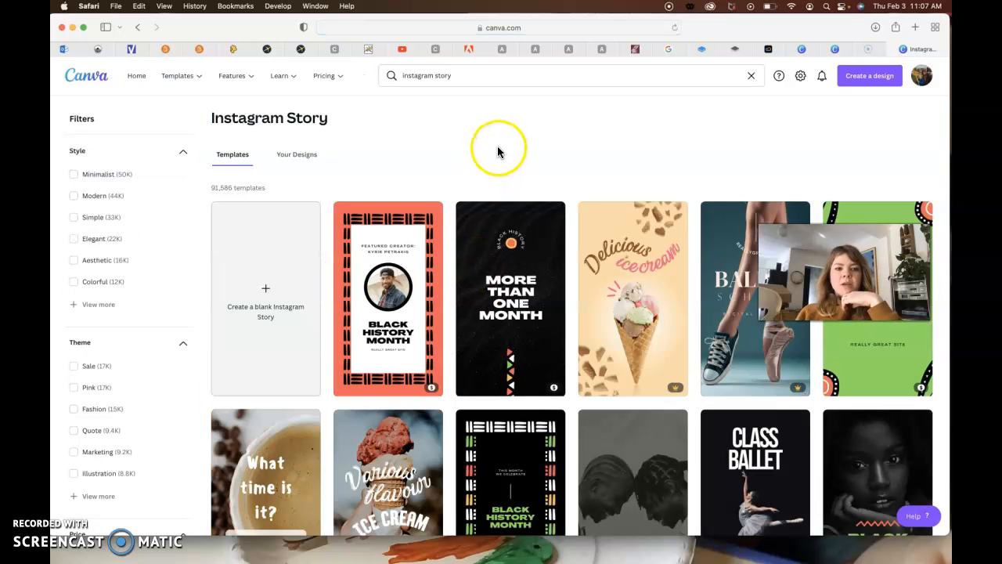
- Browse the Instagram Story templates and the full list of style filters, and limit the price filter to Free
{"action": "scroll", "coordinate": [474, 141], "scroll_direction": "down", "scroll_amount": 2}
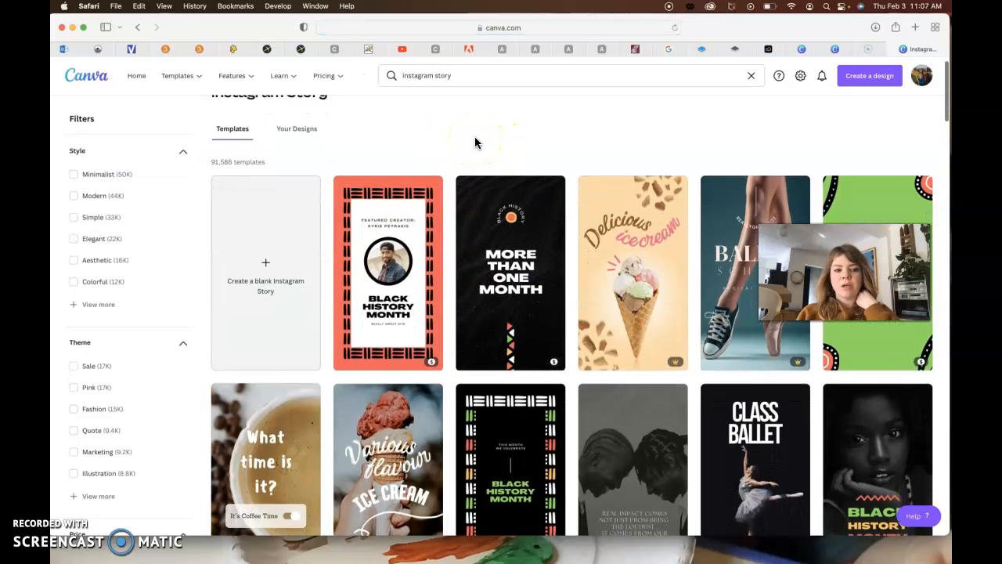
{"action": "scroll", "coordinate": [475, 141], "scroll_direction": "down", "scroll_amount": 3}
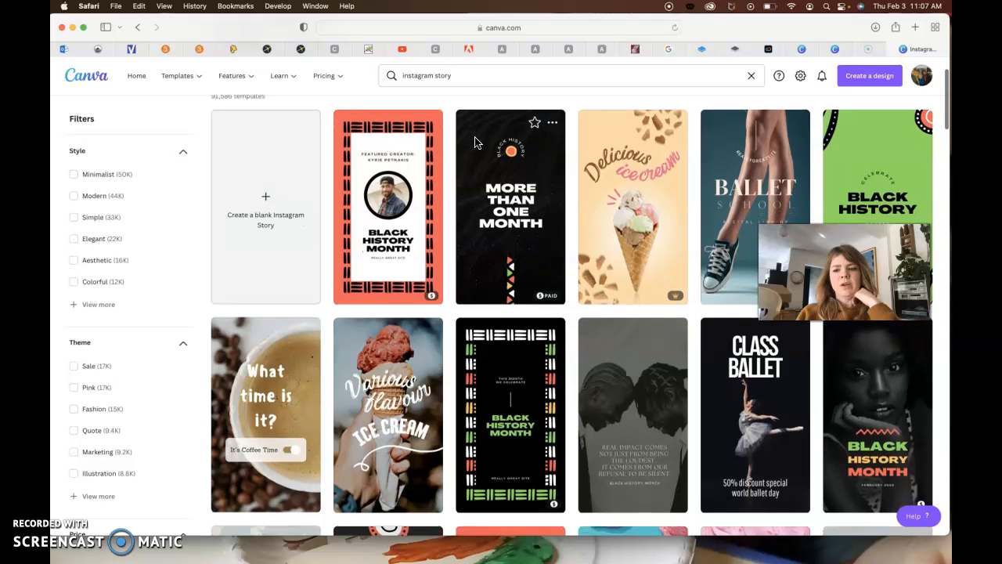
{"action": "left_click", "coordinate": [267, 186]}
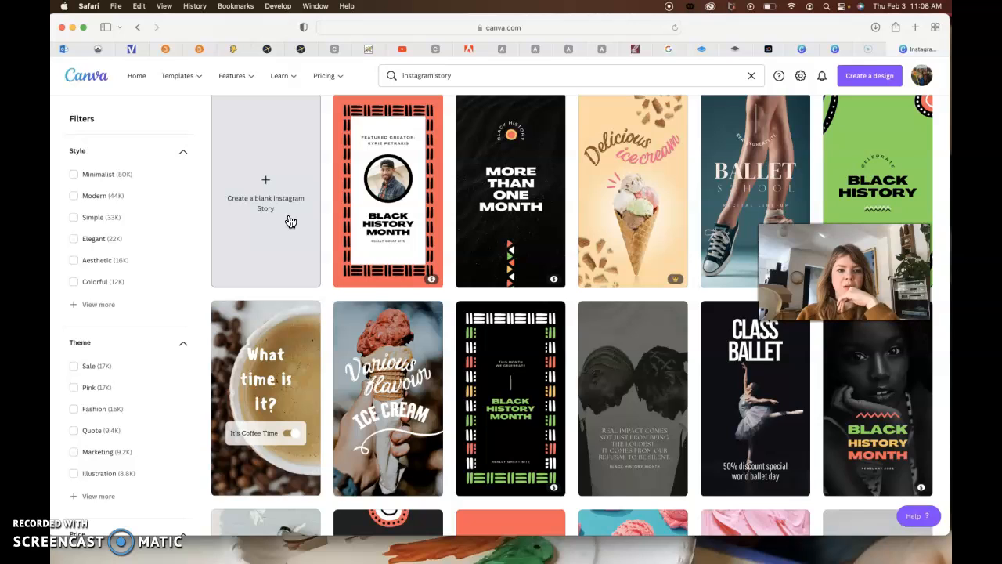
{"action": "left_click", "coordinate": [78, 304]}
{"action": "scroll", "coordinate": [101, 430], "scroll_direction": "down", "scroll_amount": 15}
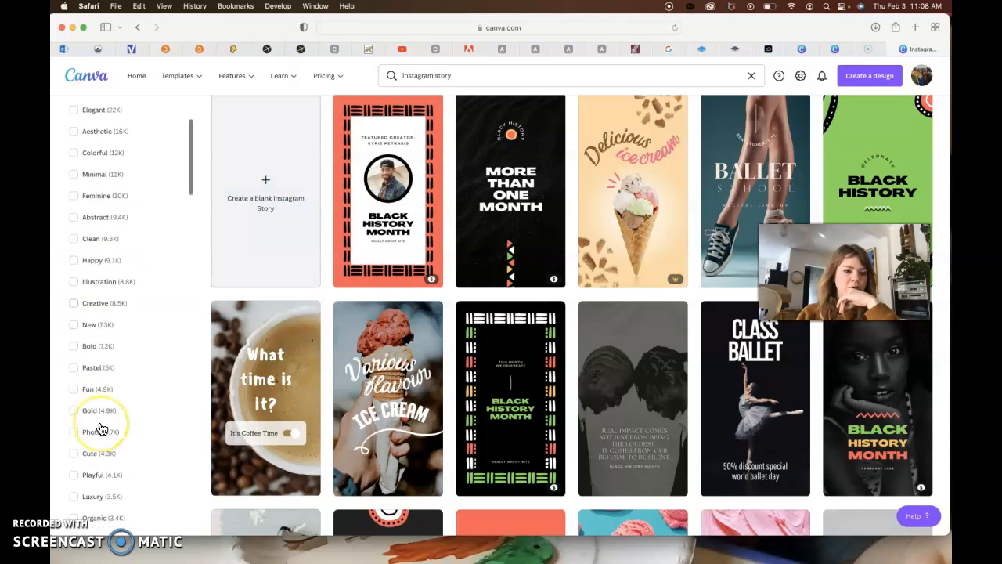
{"action": "scroll", "coordinate": [102, 429], "scroll_direction": "down", "scroll_amount": 1}
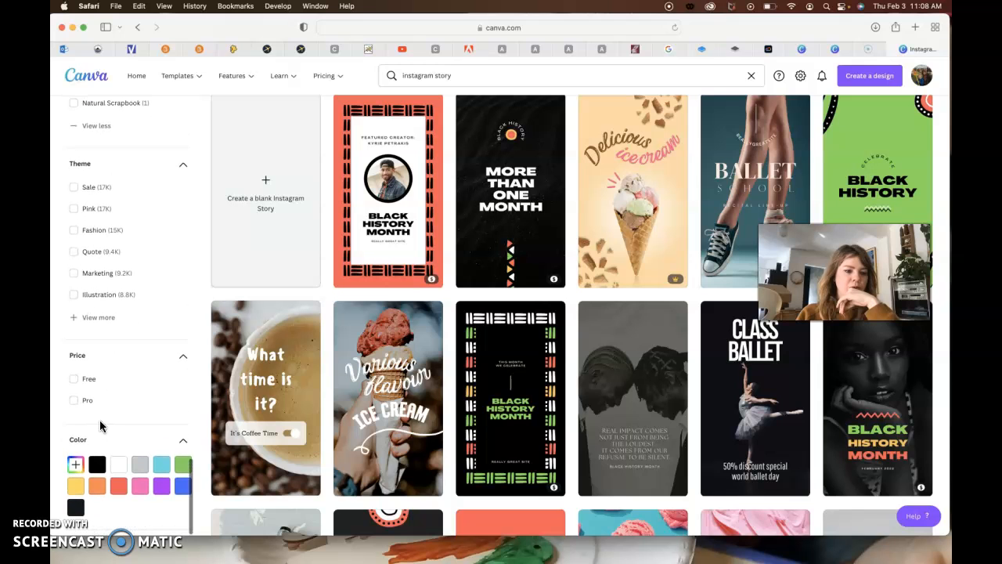
{"action": "left_click", "coordinate": [76, 382]}
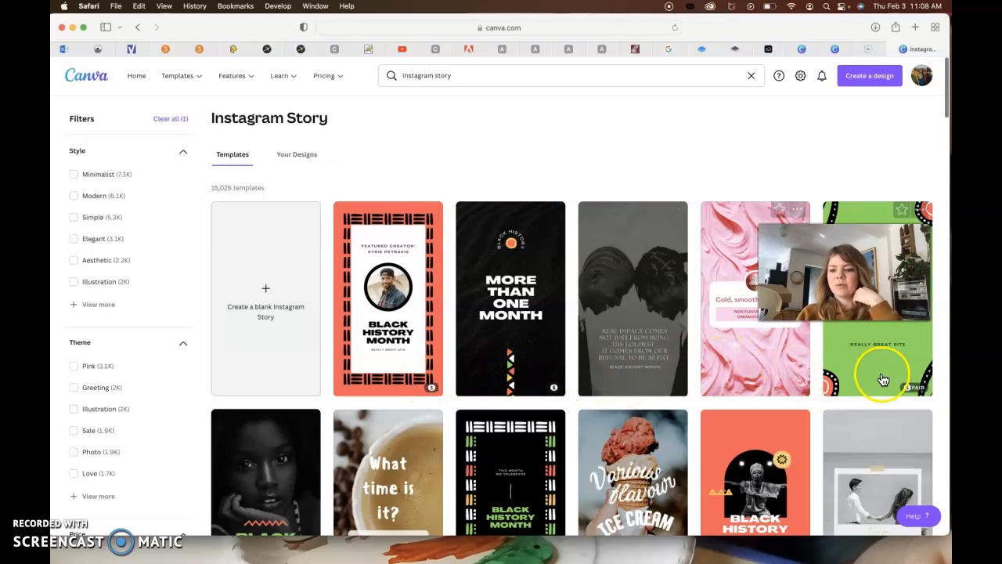
- Create a blank Instagram Story and give its background a custom pink colour
{"action": "left_click", "coordinate": [278, 314]}
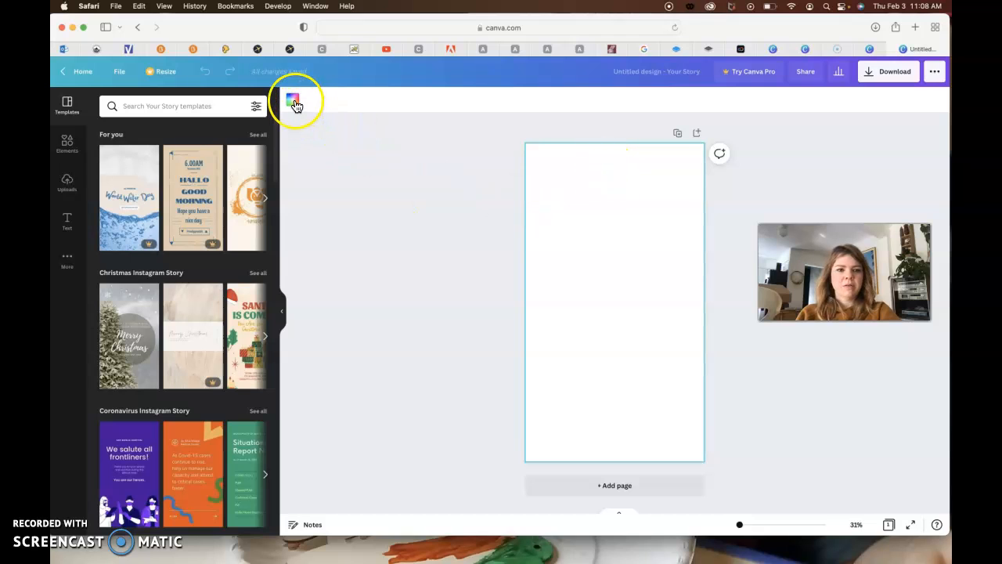
{"action": "left_click", "coordinate": [292, 100]}
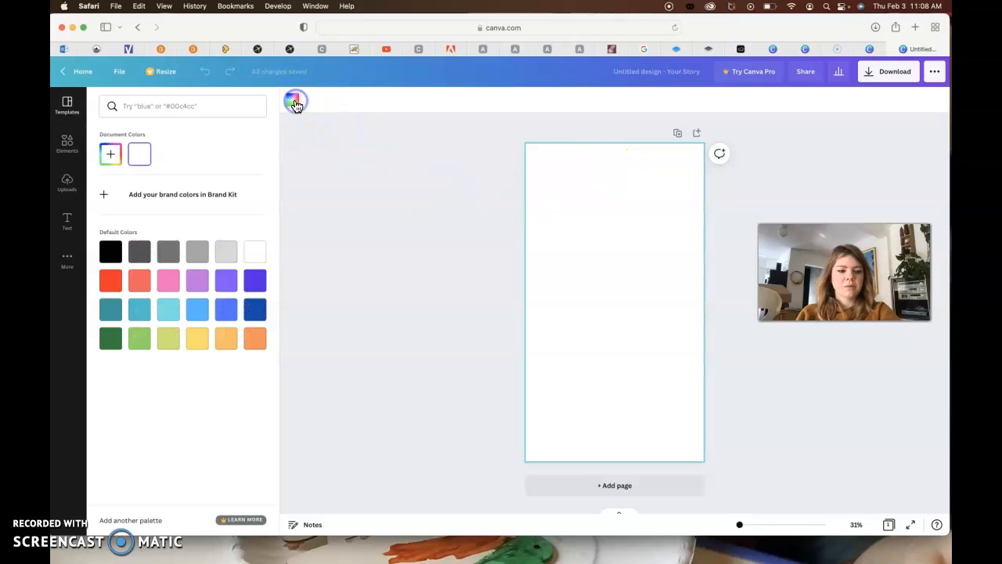
{"action": "left_click", "coordinate": [114, 161]}
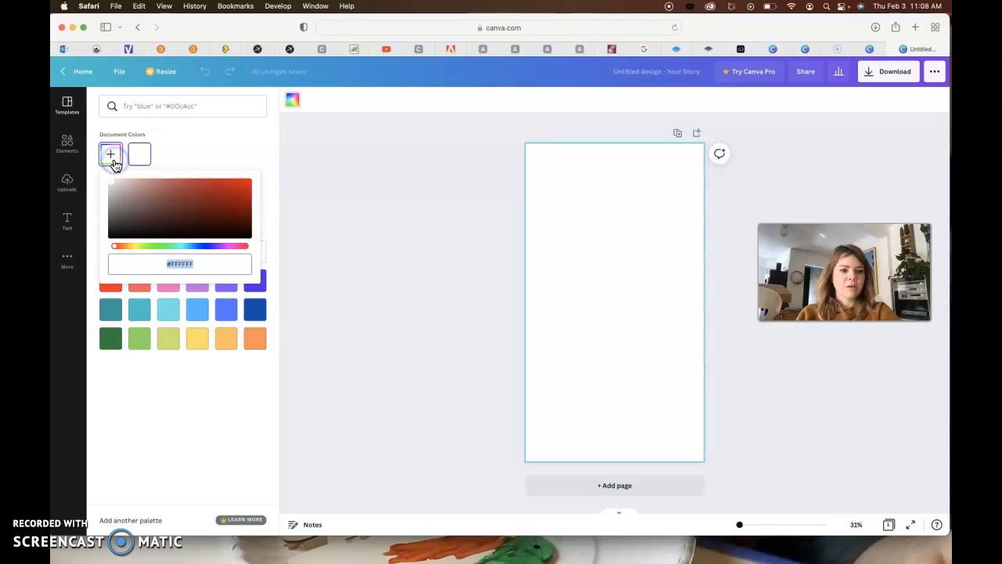
{"action": "left_click", "coordinate": [233, 248]}
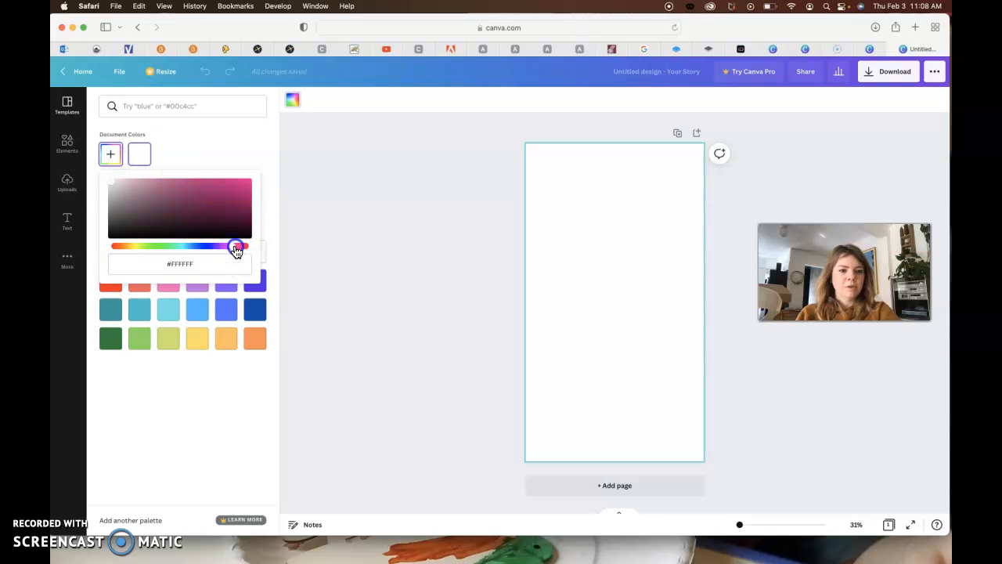
{"action": "left_click", "coordinate": [249, 183]}
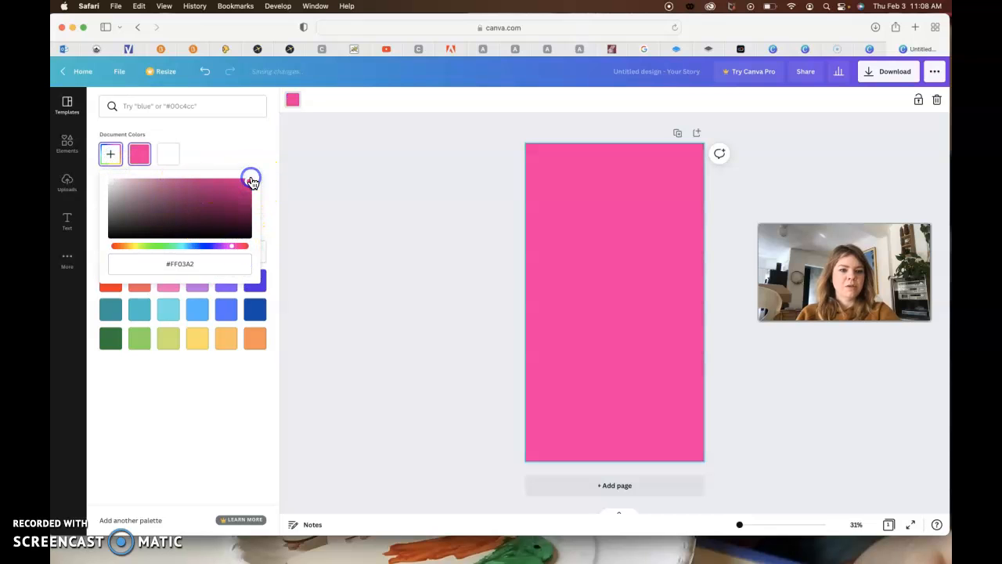
- Fine-tune the page background to the fully saturated hot pink #FF00A1
{"action": "mouse_move", "coordinate": [234, 249]}
{"action": "left_mouse_down"}
{"action": "mouse_move", "coordinate": [126, 248]}
{"action": "mouse_move", "coordinate": [240, 246]}
{"action": "left_mouse_up"}
{"action": "left_click_drag", "start_coordinate": [239, 201], "coordinate": [250, 187]}
{"action": "left_click", "coordinate": [238, 254]}
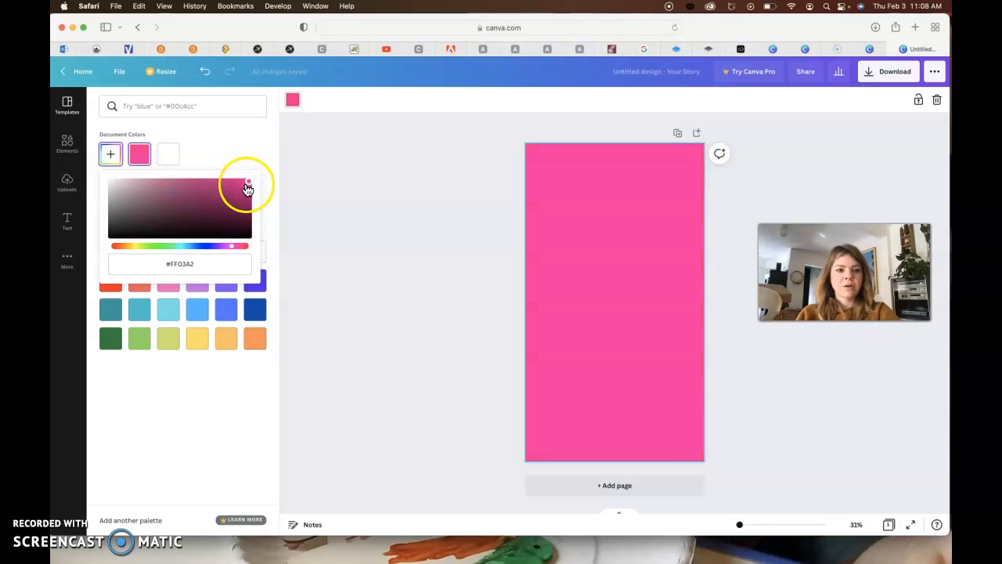
{"action": "left_click", "coordinate": [246, 216]}
{"action": "mouse_move", "coordinate": [247, 216]}
{"action": "left_mouse_down"}
{"action": "mouse_move", "coordinate": [246, 206]}
{"action": "mouse_move", "coordinate": [241, 217]}
{"action": "left_mouse_up"}
{"action": "left_click_drag", "start_coordinate": [119, 196], "coordinate": [262, 174]}
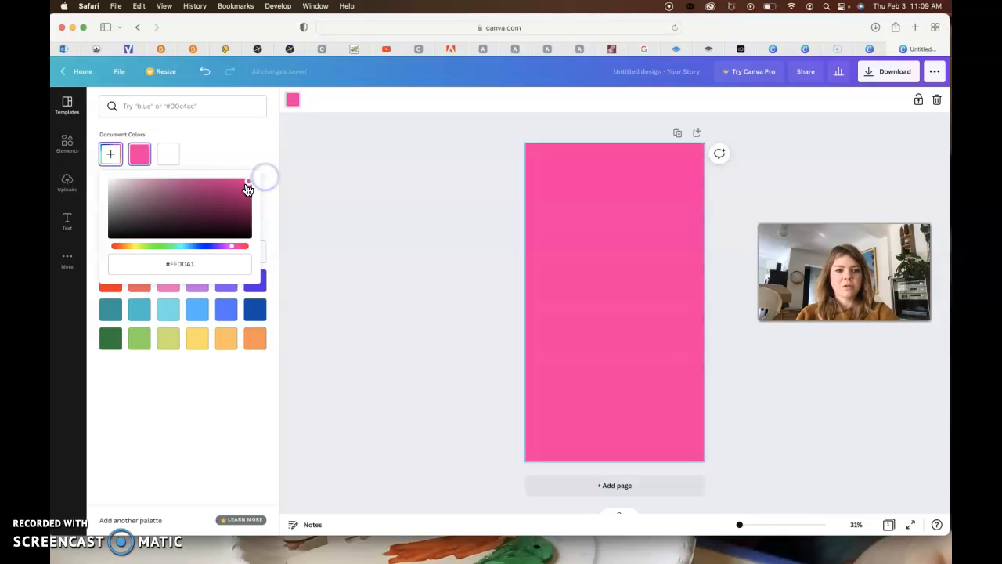
{"action": "left_click", "coordinate": [233, 149]}
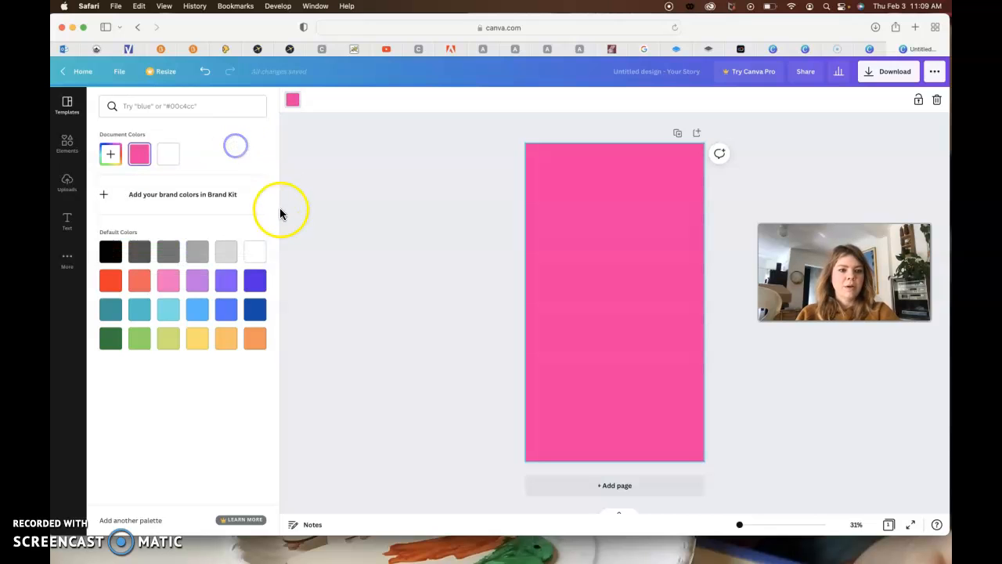
{"action": "left_click", "coordinate": [385, 201]}
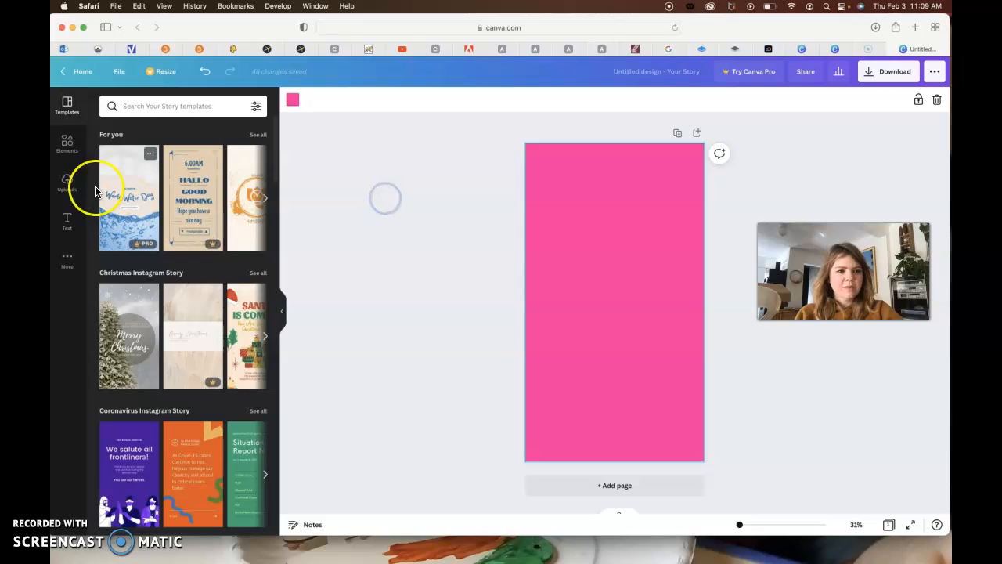
- Search the elements for "square" and place the plain free square in the page's top-left corner
{"action": "left_click", "coordinate": [66, 145]}
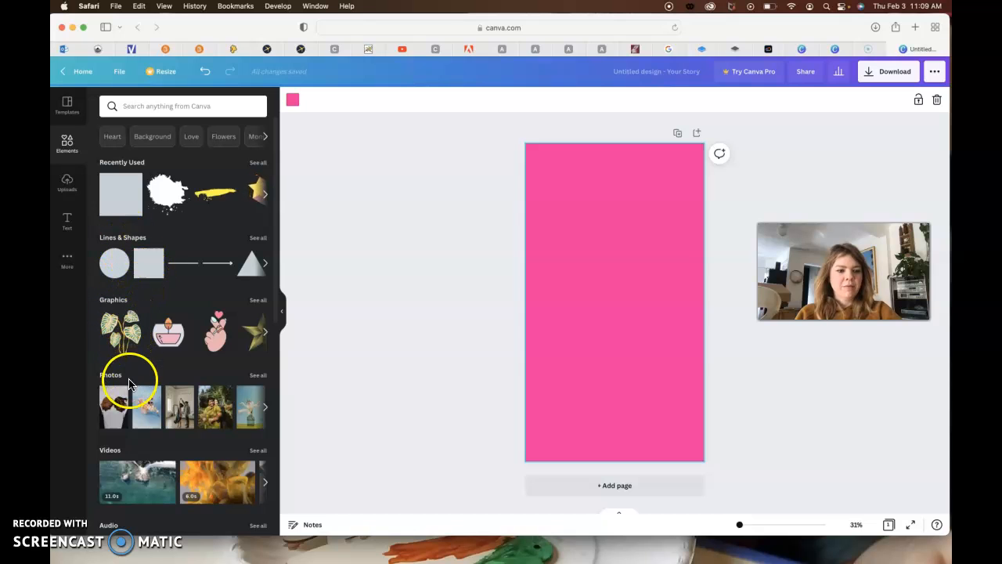
{"action": "scroll", "coordinate": [123, 436], "scroll_direction": "down", "scroll_amount": 5}
{"action": "scroll", "coordinate": [122, 449], "scroll_direction": "down", "scroll_amount": 8}
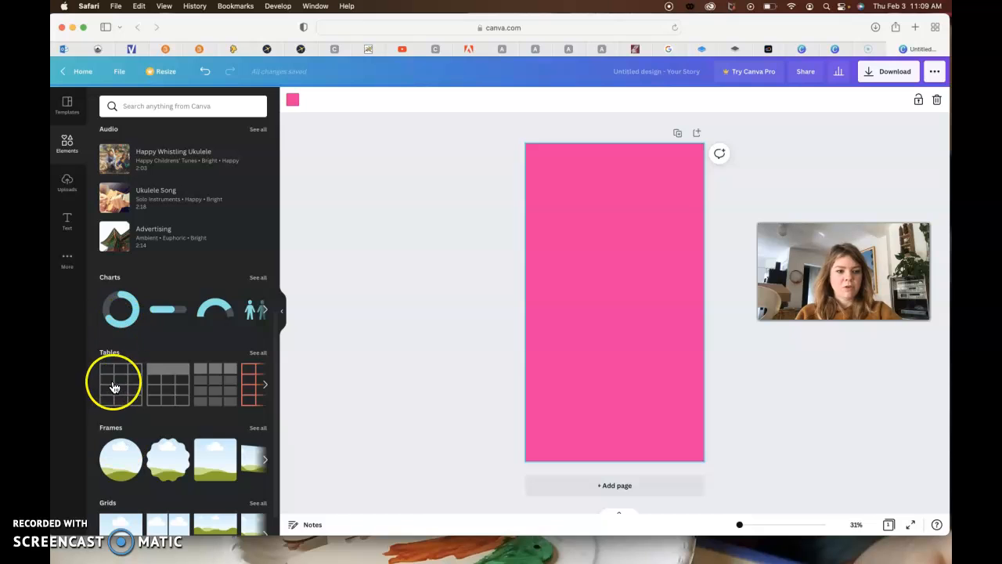
{"action": "scroll", "coordinate": [127, 454], "scroll_direction": "down", "scroll_amount": 1}
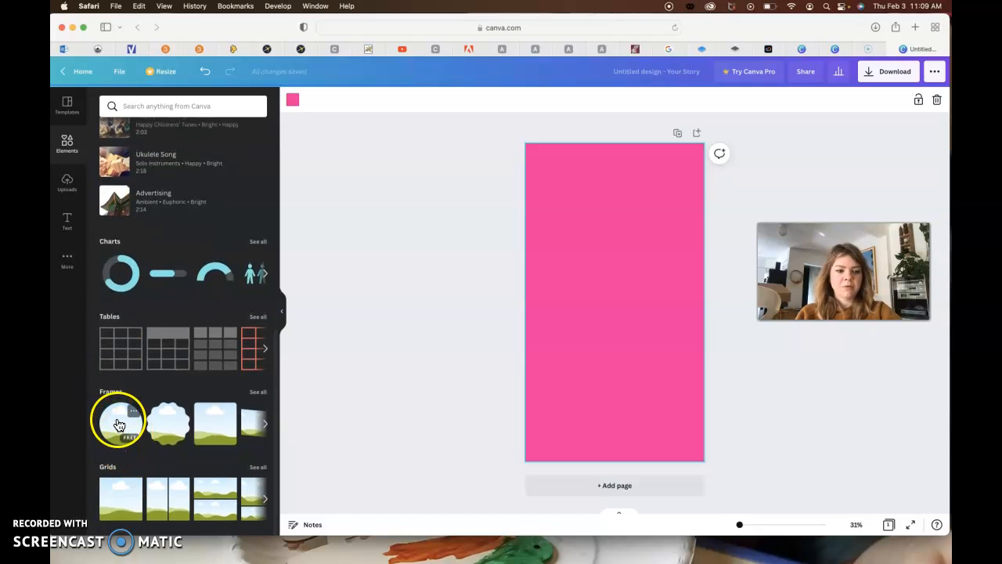
{"action": "scroll", "coordinate": [195, 317], "scroll_direction": "up", "scroll_amount": 10}
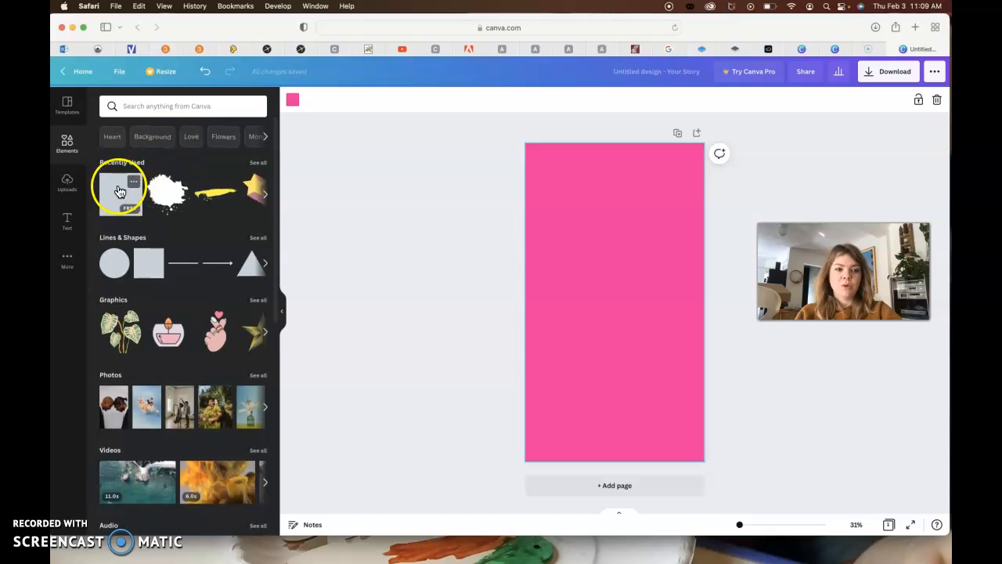
{"action": "left_click", "coordinate": [147, 107]}
{"action": "type", "text": "square"}
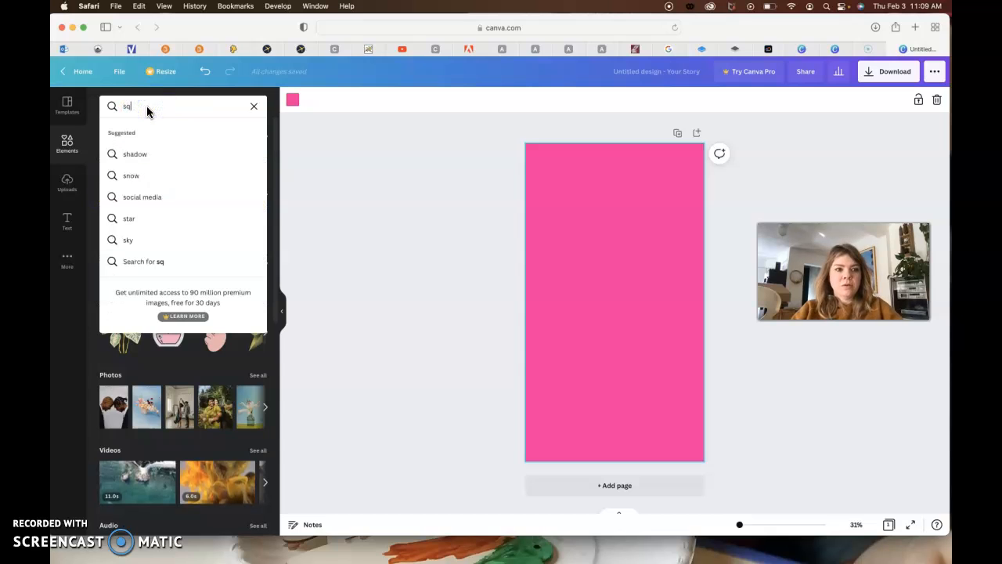
{"action": "key", "text": "Return"}
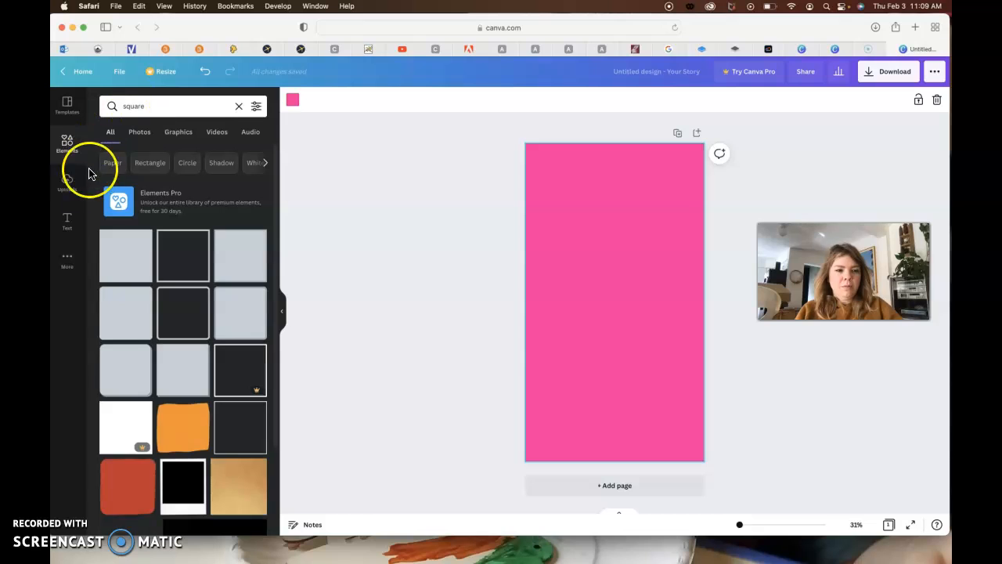
{"action": "left_click", "coordinate": [127, 255]}
{"action": "left_click_drag", "start_coordinate": [599, 298], "coordinate": [560, 187]}
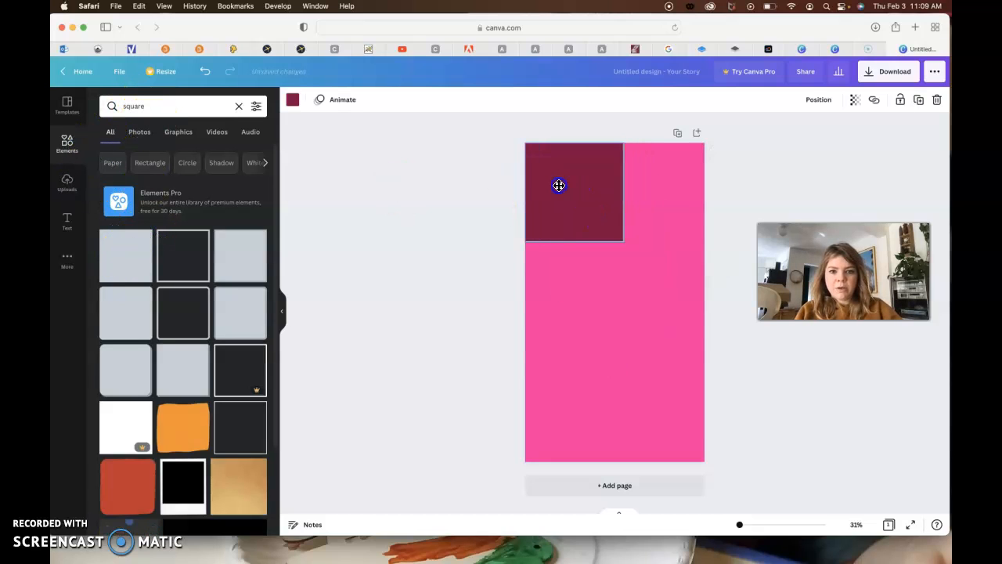
- Recolour the square white and stretch it across the full page width, about 714 px high
{"action": "left_click", "coordinate": [292, 100]}
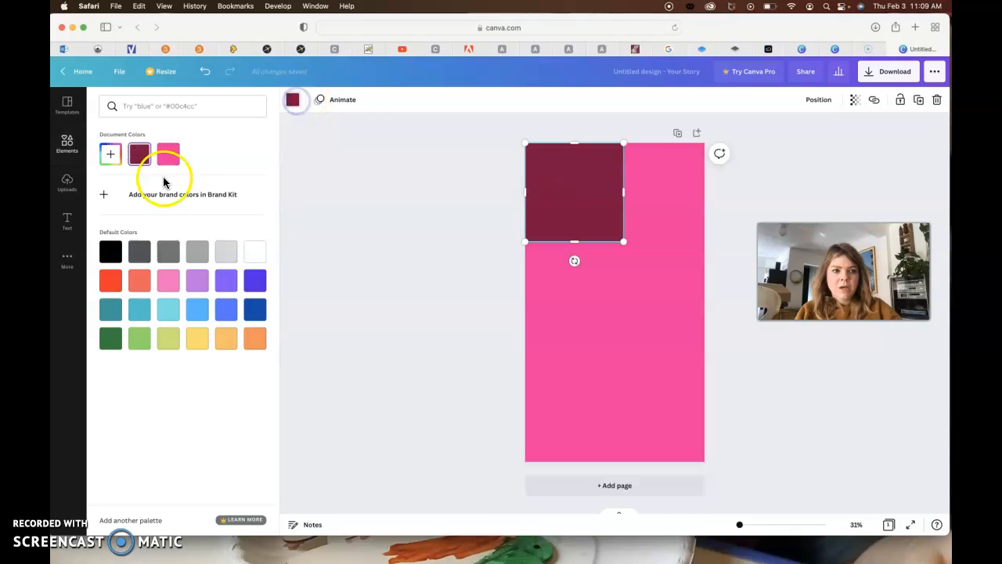
{"action": "left_click", "coordinate": [255, 251]}
{"action": "left_click_drag", "start_coordinate": [625, 195], "coordinate": [712, 195]}
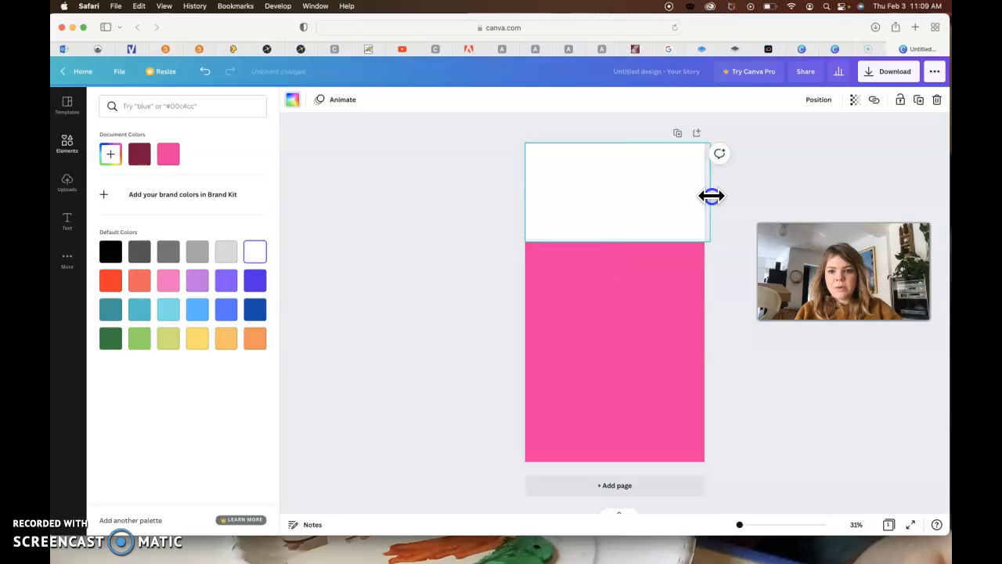
{"action": "left_click_drag", "start_coordinate": [615, 241], "coordinate": [614, 262]}
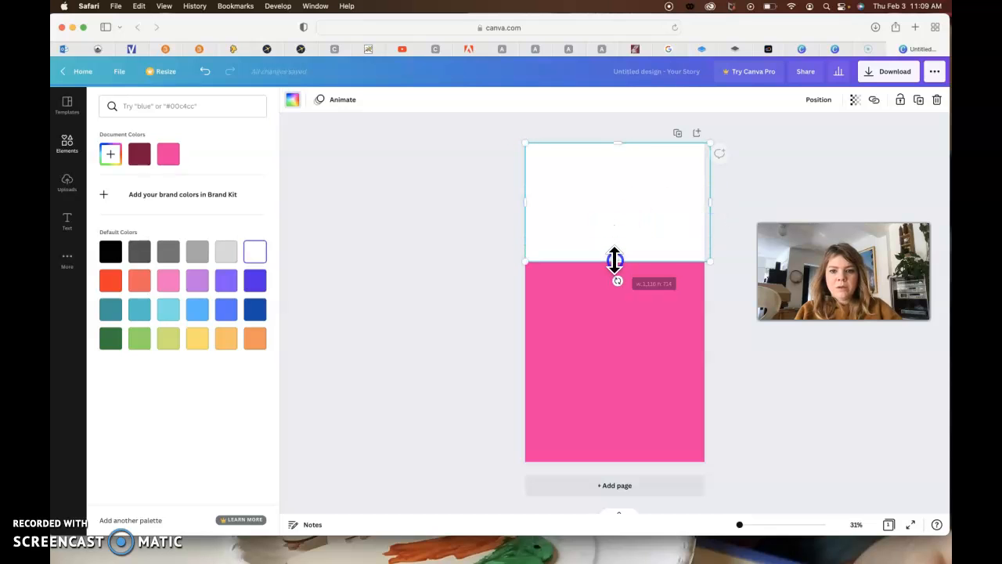
{"action": "left_click", "coordinate": [470, 282]}
- Search the elements for "paint splatter", add the free solid round splatter to the page and browse further splatter results
{"action": "left_click", "coordinate": [162, 102]}
{"action": "double_click", "coordinate": [161, 104]}
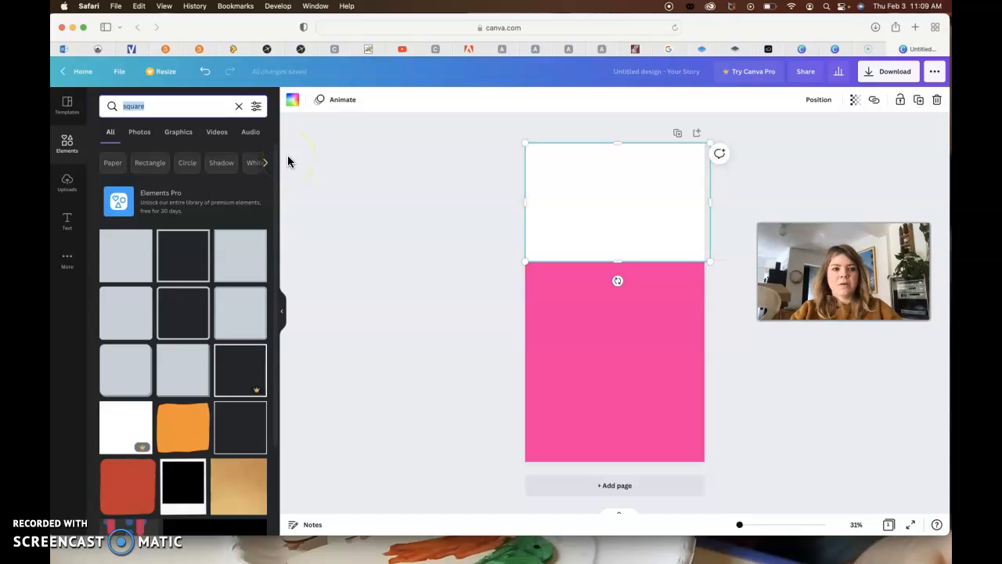
{"action": "type", "text": "paint spla"}
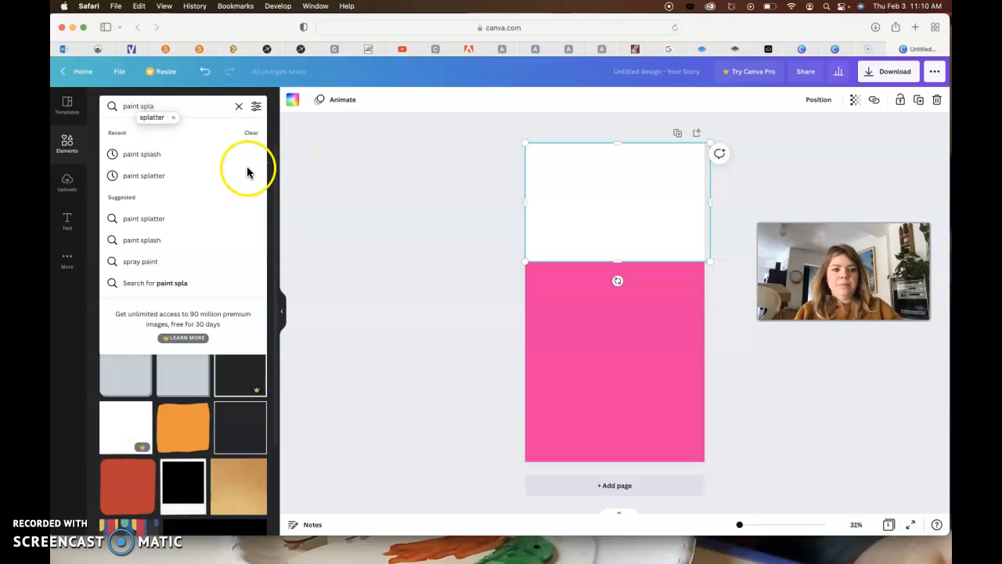
{"action": "type", "text": "tter"}
{"action": "left_click", "coordinate": [141, 154]}
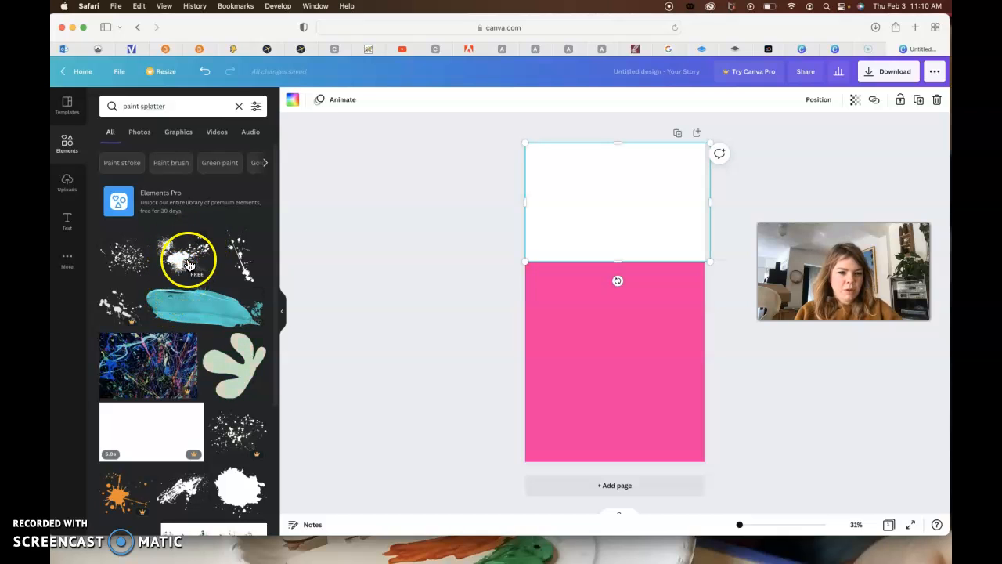
{"action": "scroll", "coordinate": [161, 329], "scroll_direction": "down", "scroll_amount": 3}
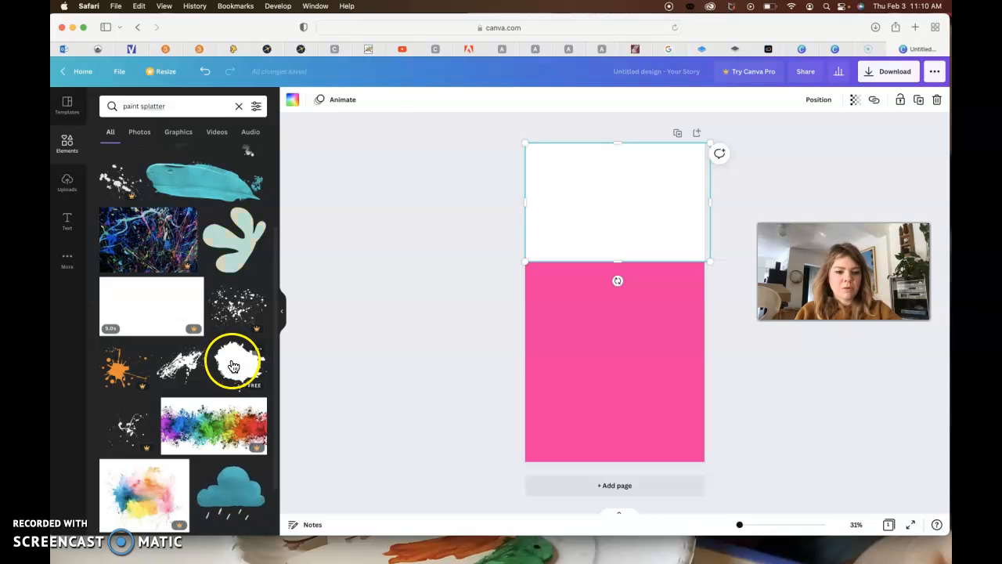
{"action": "left_click", "coordinate": [233, 366]}
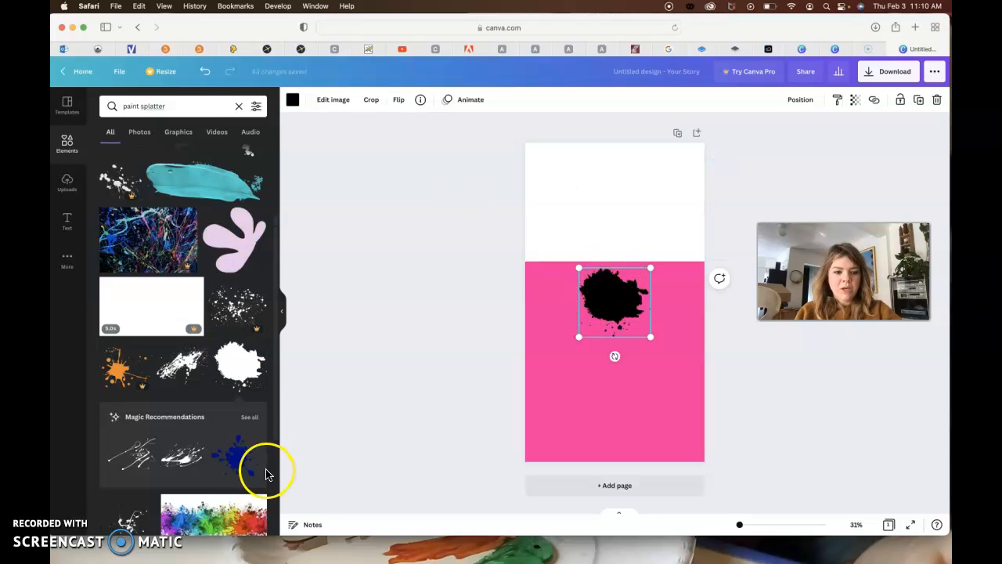
{"action": "scroll", "coordinate": [235, 431], "scroll_direction": "down", "scroll_amount": 3}
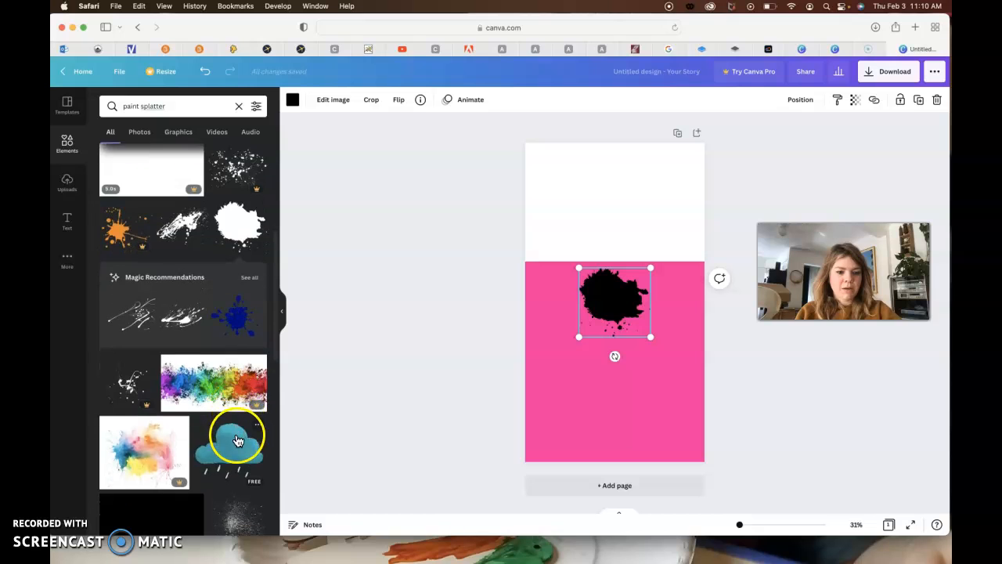
{"action": "scroll", "coordinate": [235, 452], "scroll_direction": "down", "scroll_amount": 5}
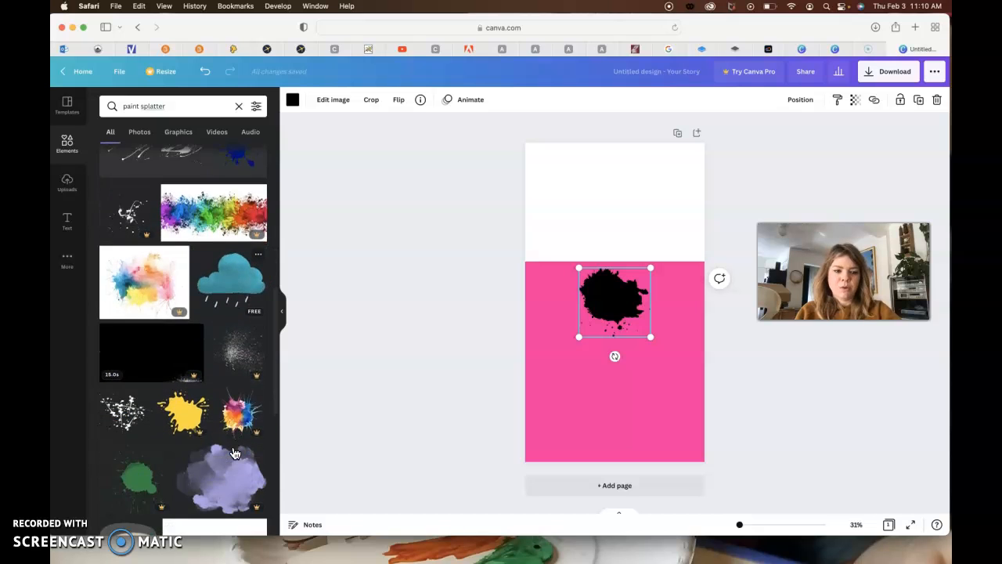
{"action": "scroll", "coordinate": [235, 452], "scroll_direction": "down", "scroll_amount": 4}
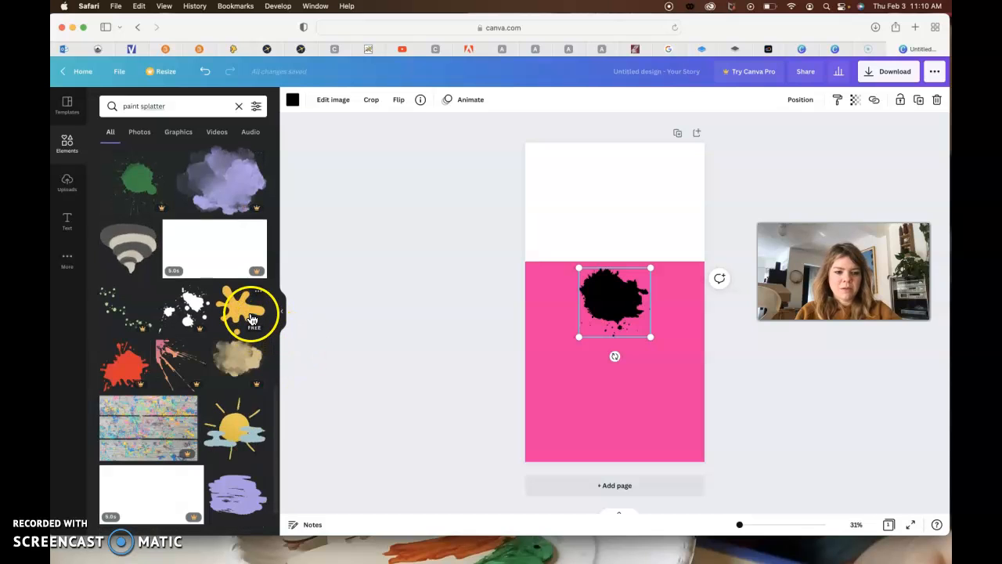
{"action": "scroll", "coordinate": [240, 437], "scroll_direction": "down", "scroll_amount": 1}
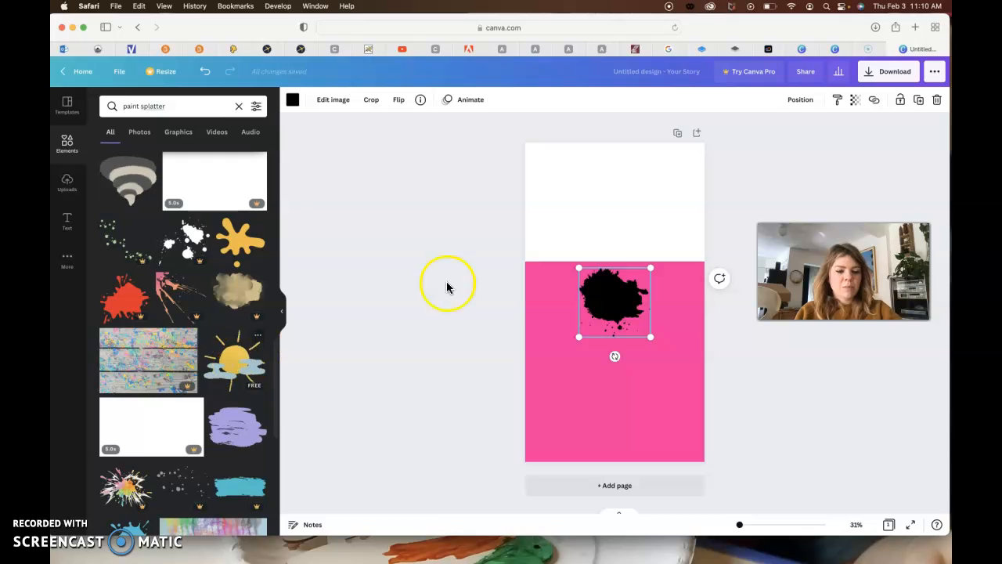
- Enlarge and rotate the black splatter so it spans nearly the page width across the white and pink boundary
{"action": "left_click_drag", "start_coordinate": [600, 295], "coordinate": [604, 264]}
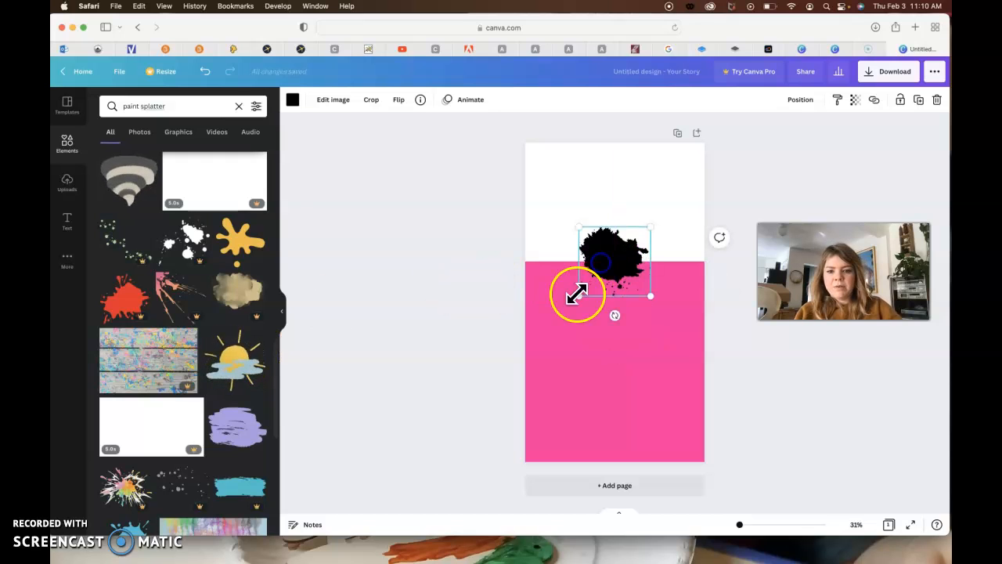
{"action": "left_click_drag", "start_coordinate": [580, 300], "coordinate": [521, 352]}
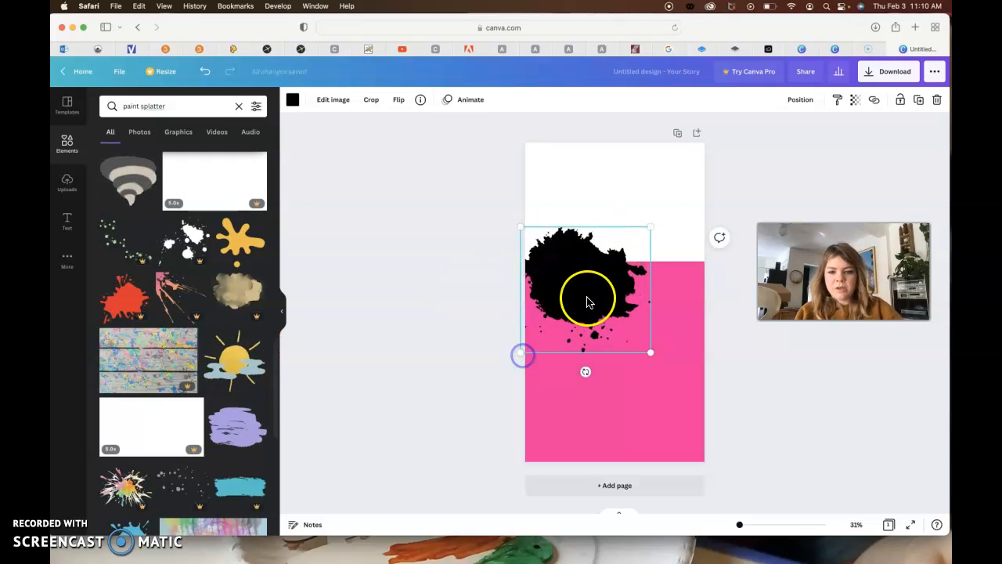
{"action": "left_click_drag", "start_coordinate": [588, 298], "coordinate": [611, 264]}
{"action": "left_click_drag", "start_coordinate": [609, 338], "coordinate": [662, 318]}
{"action": "left_click_drag", "start_coordinate": [697, 259], "coordinate": [757, 255]}
{"action": "left_click_drag", "start_coordinate": [646, 251], "coordinate": [630, 246]}
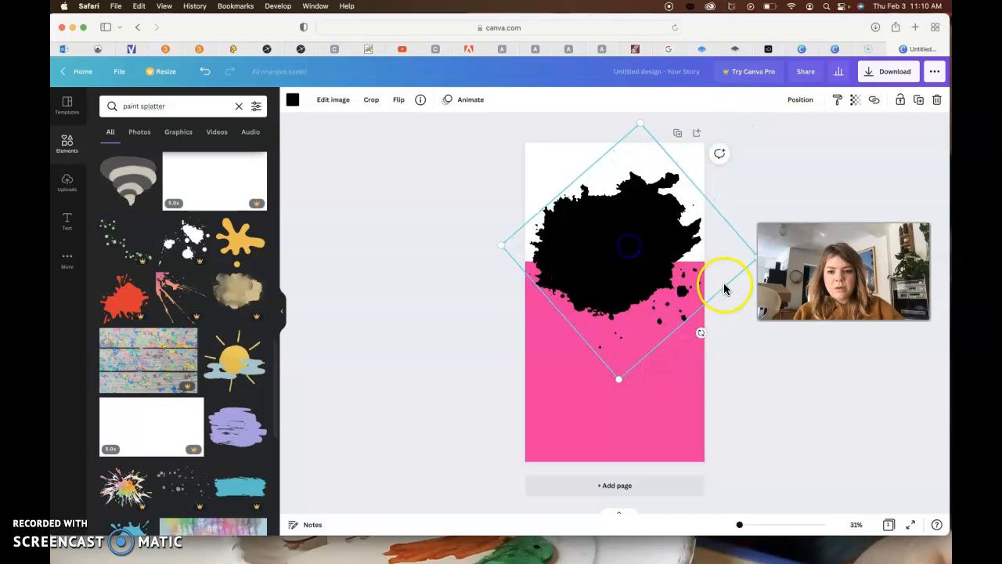
{"action": "left_click", "coordinate": [293, 101]}
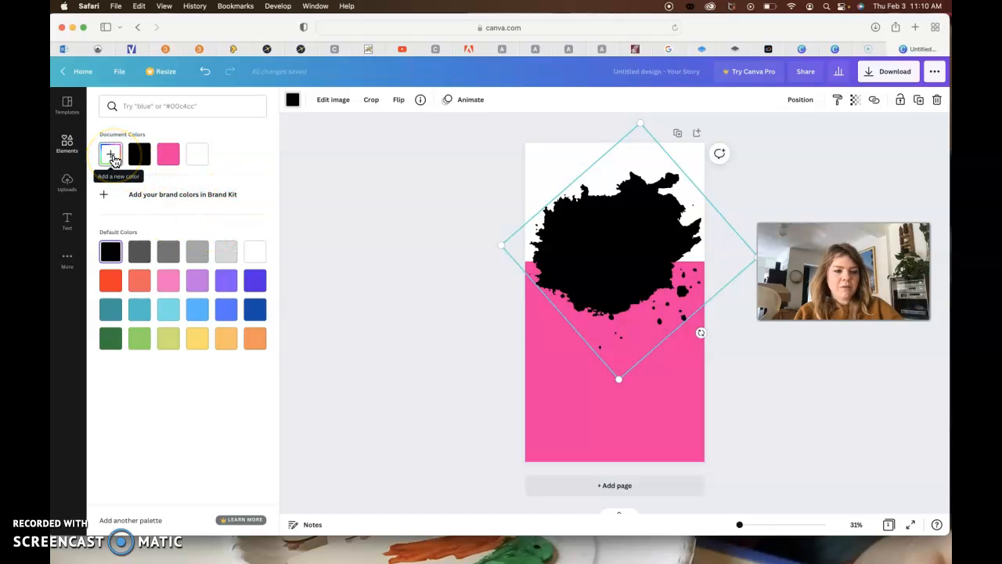
{"action": "left_click", "coordinate": [112, 156]}
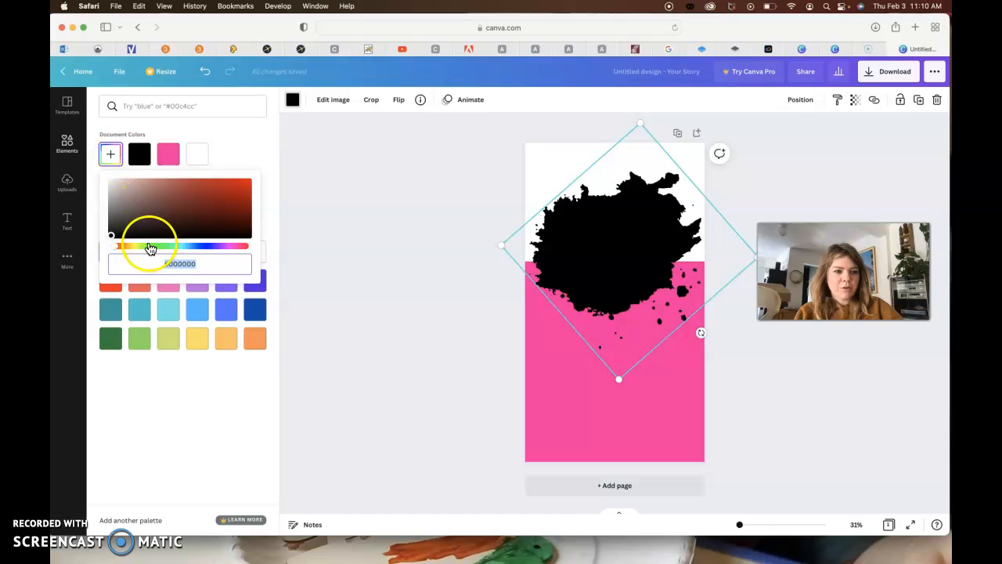
{"action": "left_click_drag", "start_coordinate": [150, 249], "coordinate": [146, 248]}
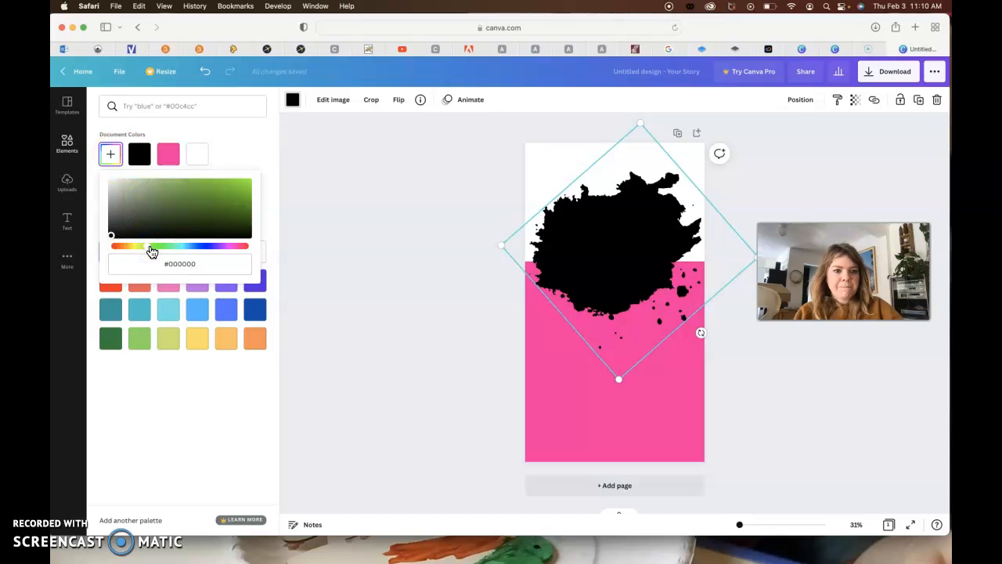
{"action": "left_click", "coordinate": [309, 172]}
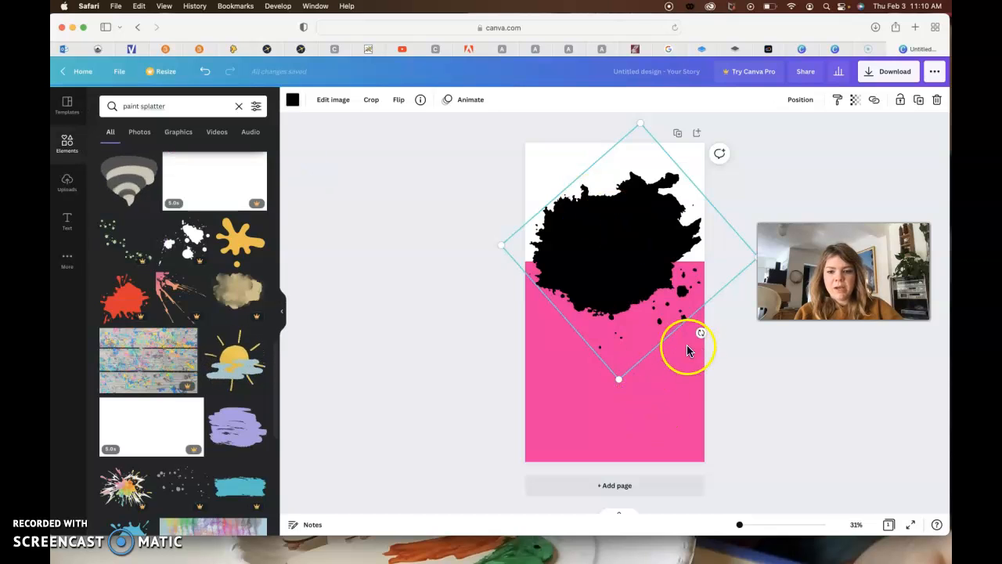
- Rotate the black splatter slightly and recolour it with a custom lime green, #96FD03
{"action": "left_click_drag", "start_coordinate": [619, 382], "coordinate": [719, 325]}
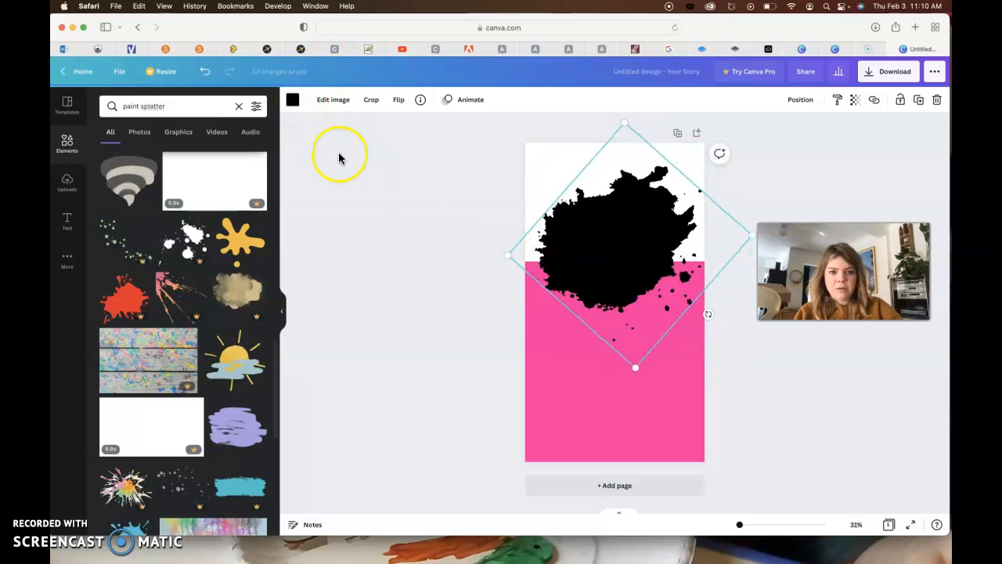
{"action": "left_click", "coordinate": [293, 100]}
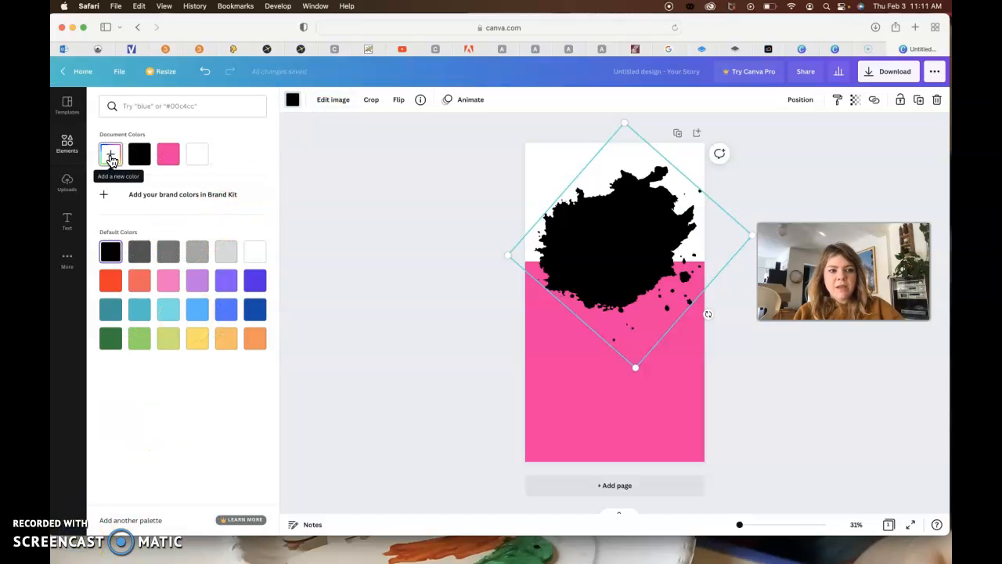
{"action": "left_click", "coordinate": [111, 157]}
{"action": "left_click_drag", "start_coordinate": [141, 246], "coordinate": [146, 248]}
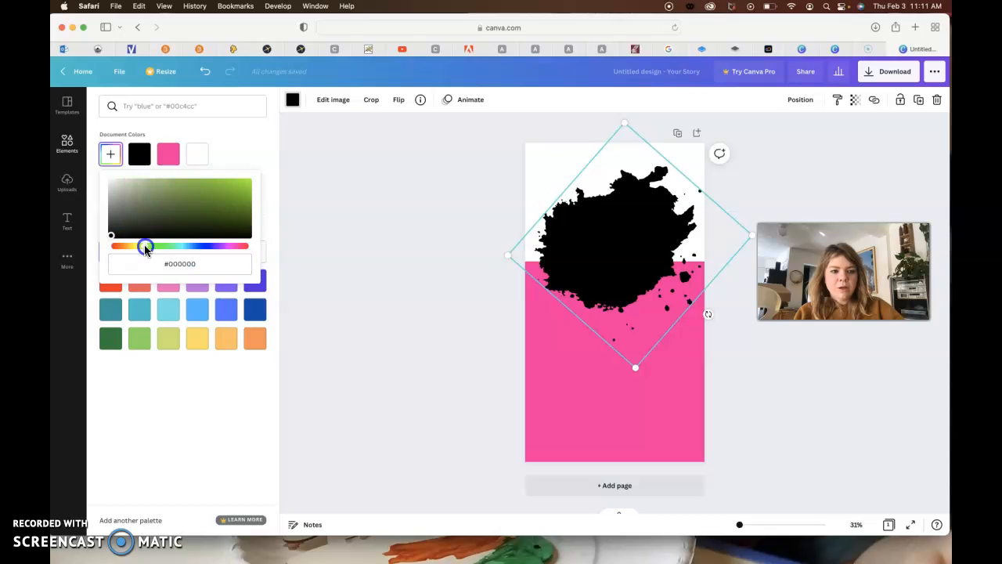
{"action": "left_click", "coordinate": [144, 246]}
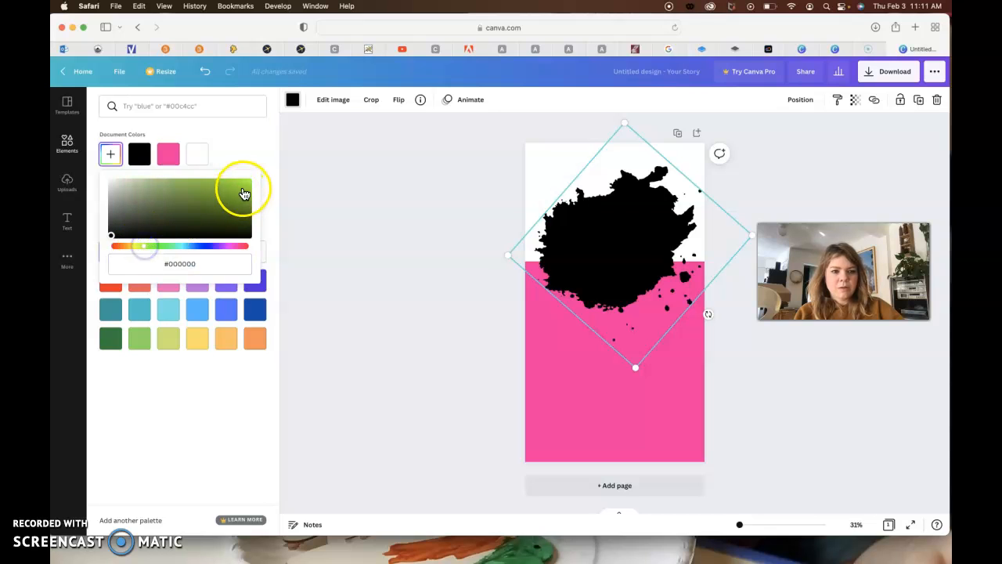
{"action": "left_click", "coordinate": [250, 180]}
{"action": "left_click_drag", "start_coordinate": [143, 247], "coordinate": [151, 247]}
{"action": "left_click", "coordinate": [145, 247]}
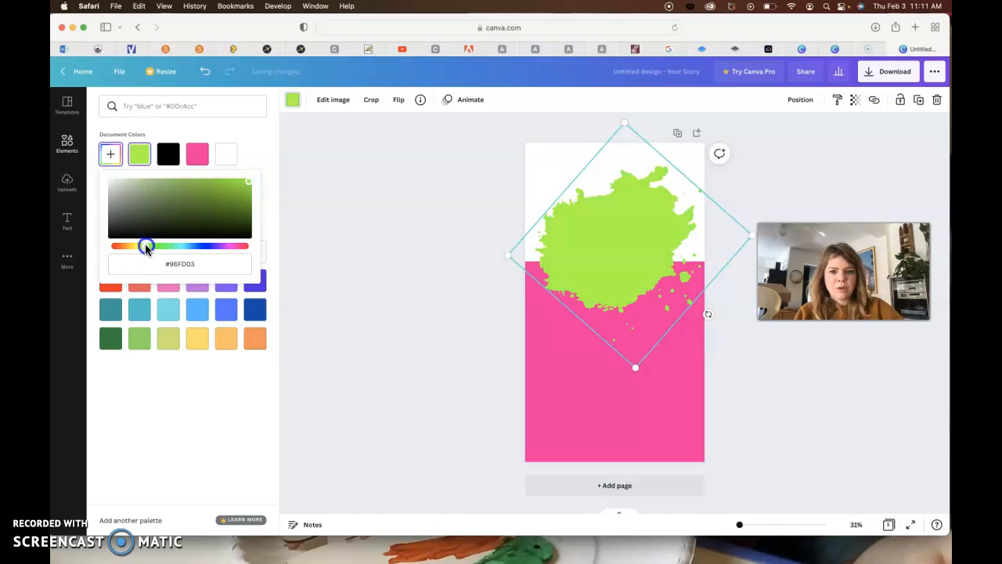
{"action": "left_click", "coordinate": [398, 223]}
- Enlarge the lime green splatter until it spans the full page width and reposition it over the white and pink boundary
{"action": "left_click_drag", "start_coordinate": [510, 253], "coordinate": [477, 263]}
{"action": "left_click_drag", "start_coordinate": [589, 254], "coordinate": [635, 255]}
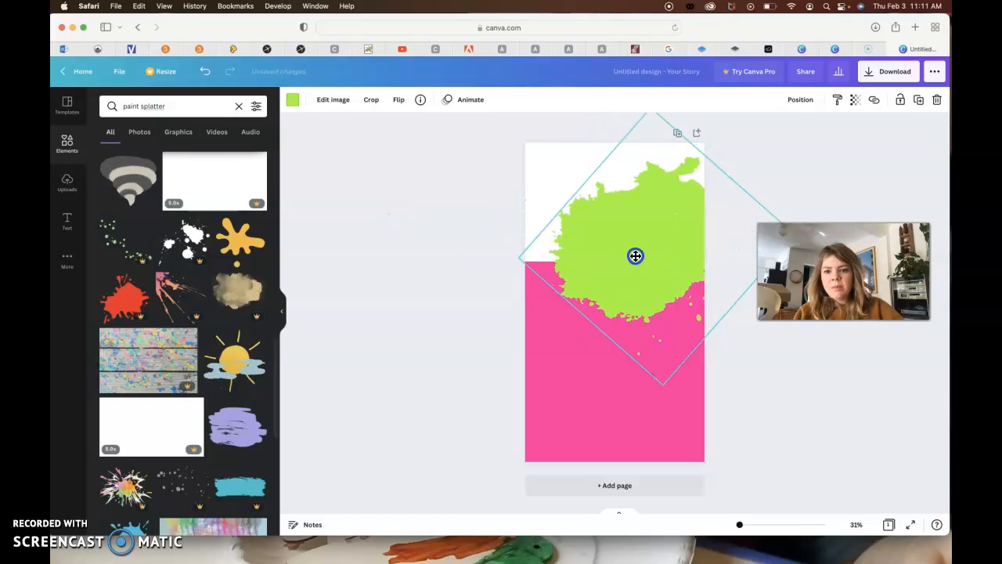
{"action": "left_click_drag", "start_coordinate": [648, 379], "coordinate": [643, 416]}
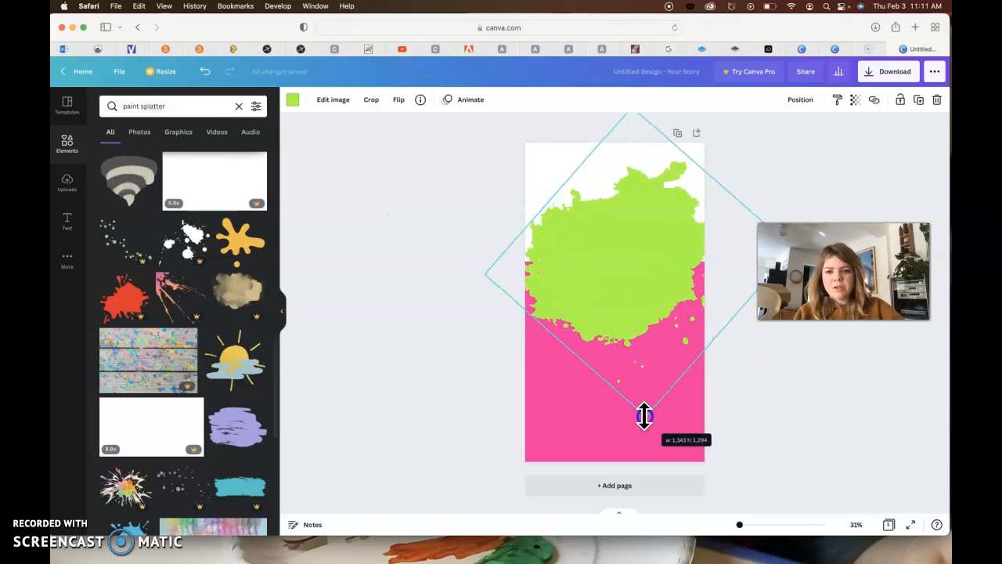
{"action": "left_click_drag", "start_coordinate": [622, 293], "coordinate": [624, 282]}
{"action": "left_click", "coordinate": [592, 298]}
{"action": "left_click_drag", "start_coordinate": [647, 403], "coordinate": [649, 420]}
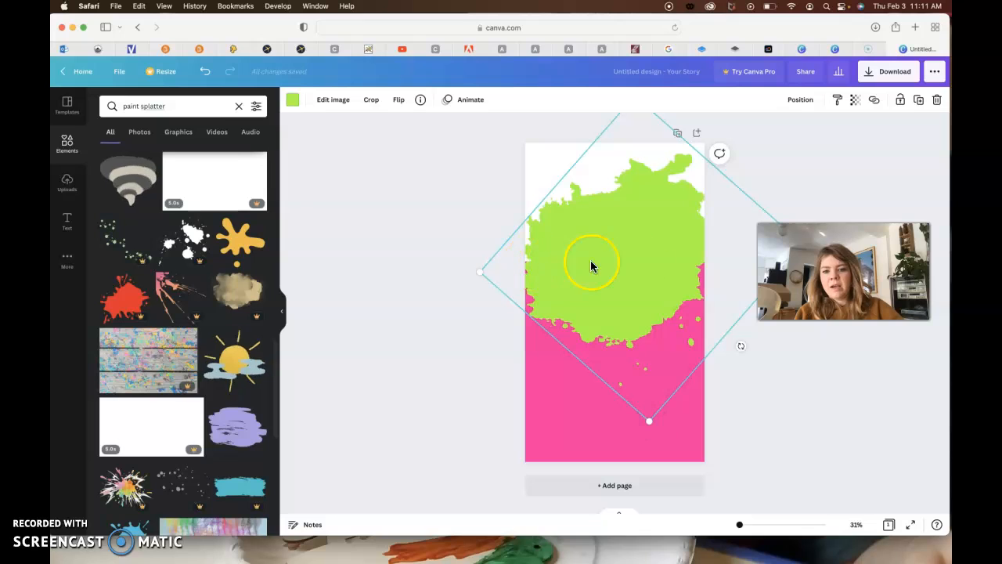
{"action": "left_click_drag", "start_coordinate": [653, 284], "coordinate": [654, 277]}
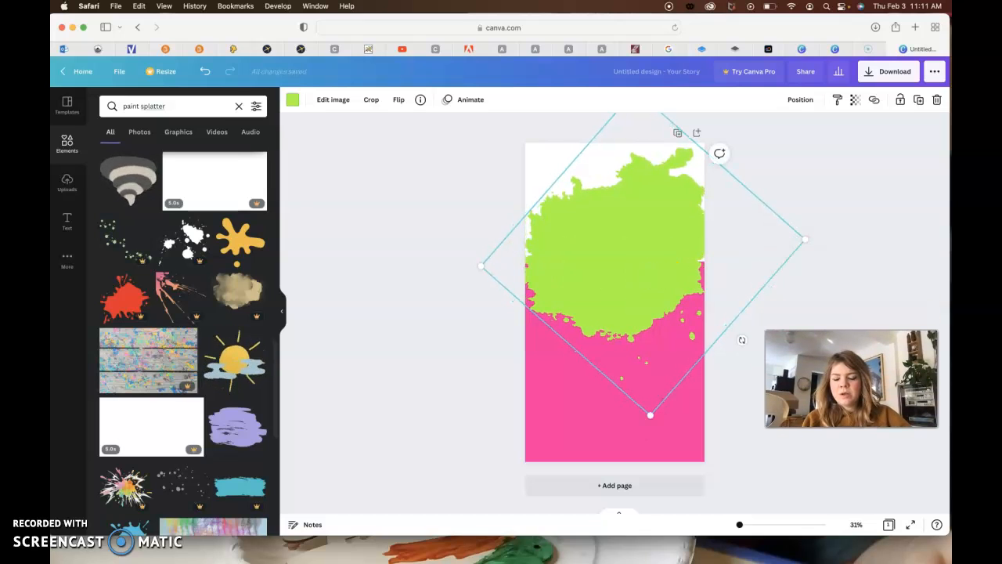
{"action": "left_click", "coordinate": [857, 249]}
{"action": "left_click", "coordinate": [374, 270]}
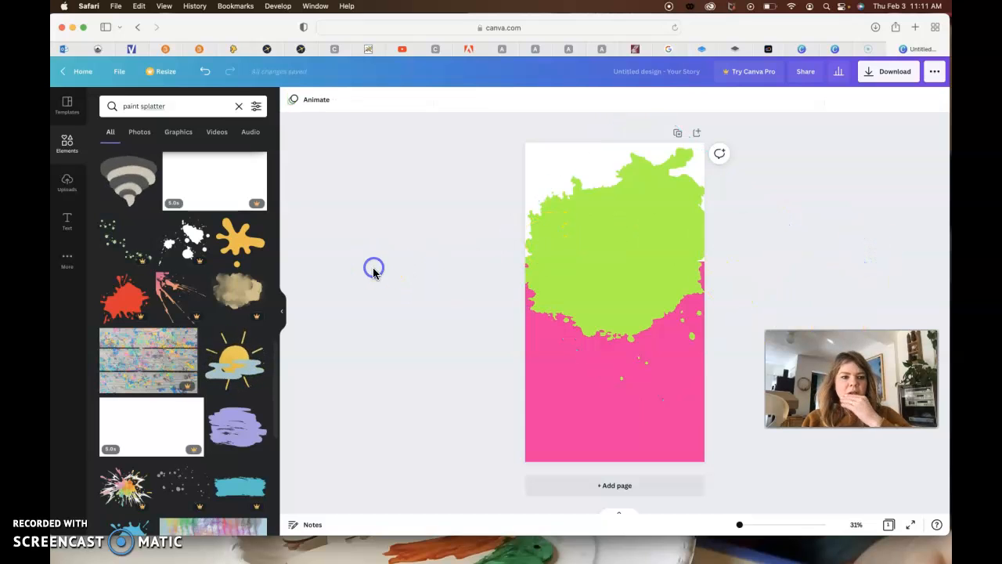
- Add a heading text box to the page and set its font size to 34
{"action": "left_click", "coordinate": [68, 225]}
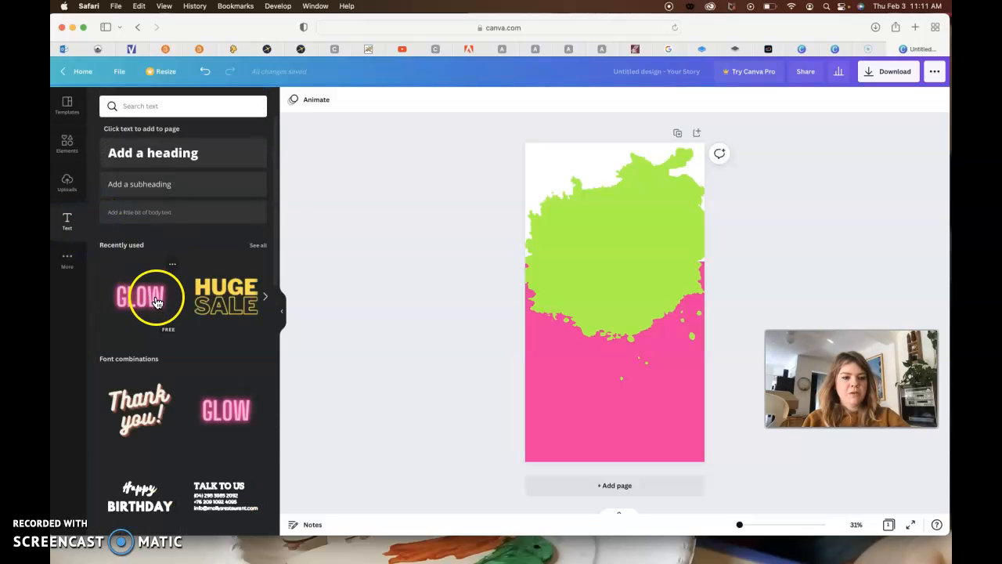
{"action": "left_click", "coordinate": [162, 153]}
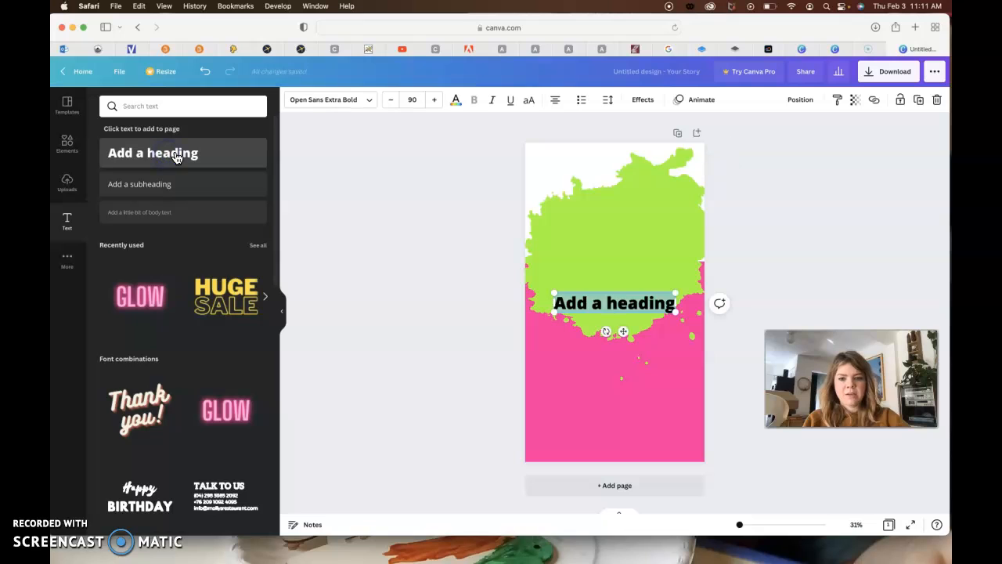
{"action": "left_click", "coordinate": [369, 100]}
{"action": "left_click", "coordinate": [371, 103]}
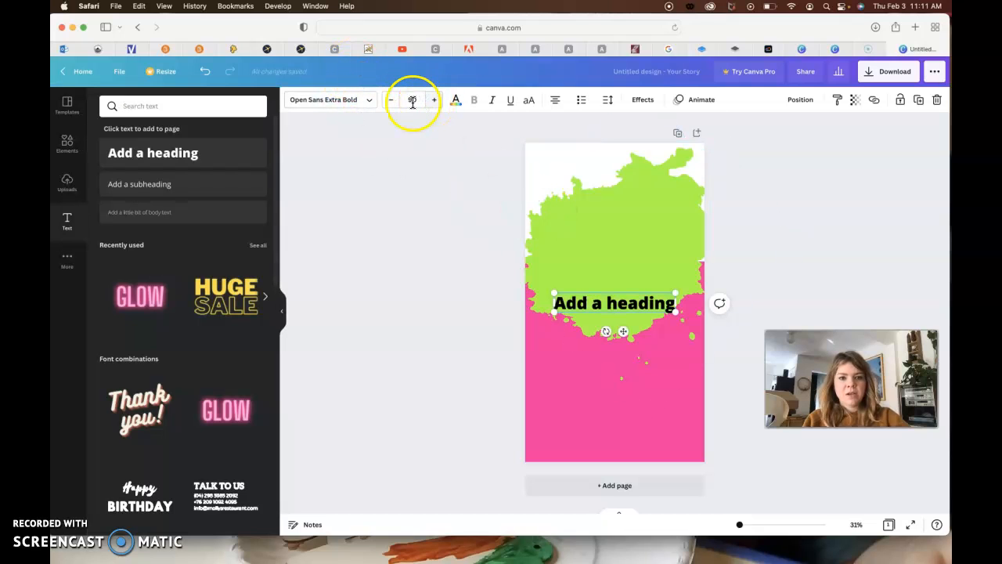
{"action": "left_click", "coordinate": [396, 100]}
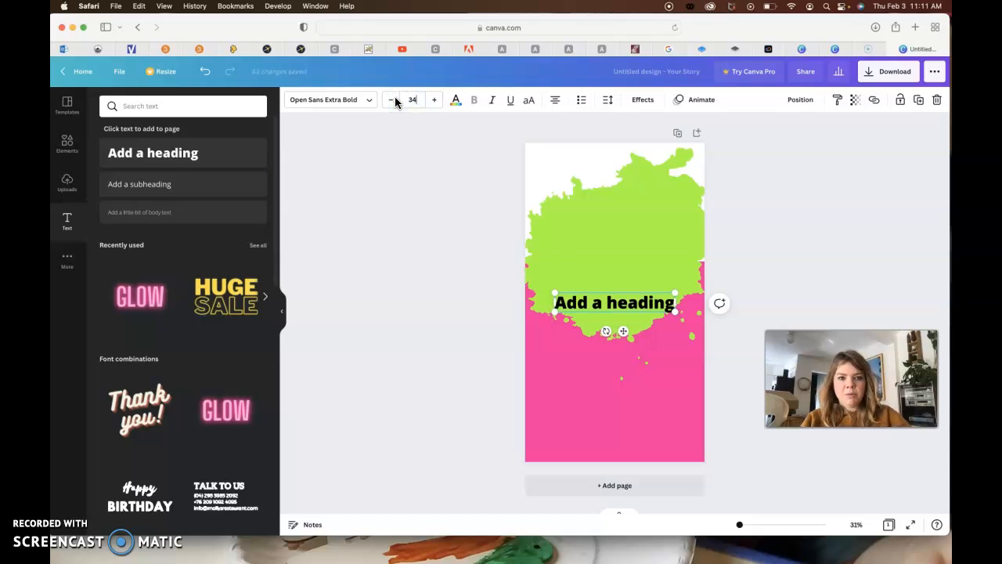
{"action": "type", "text": "34"}
{"action": "key", "text": "Return"}
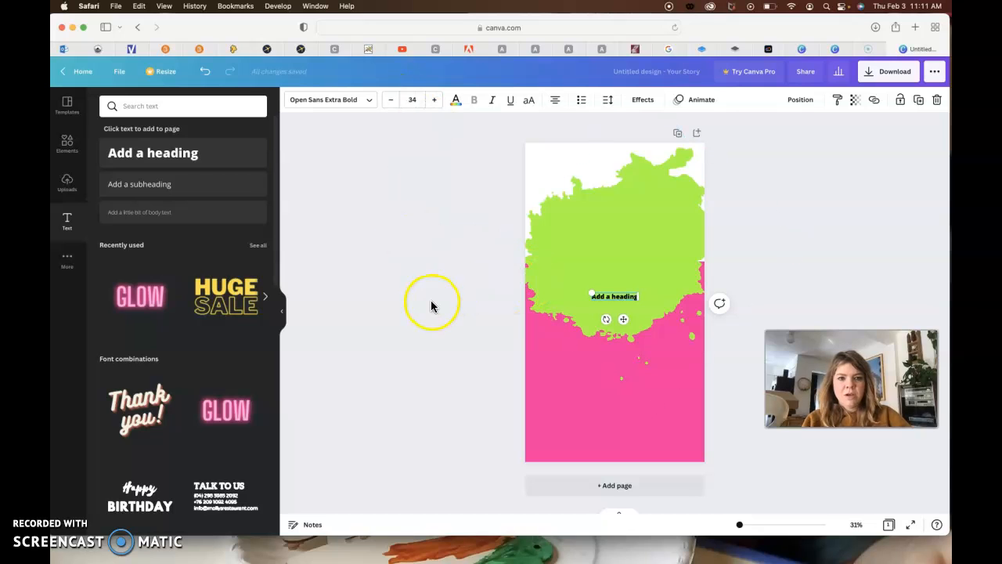
- Look through the heading's colour, list, spacing and effects options, and delete the heading
{"action": "left_click", "coordinate": [432, 306]}
{"action": "left_click", "coordinate": [620, 304]}
{"action": "left_click", "coordinate": [619, 297]}
{"action": "left_click", "coordinate": [457, 102]}
{"action": "left_click", "coordinate": [459, 102]}
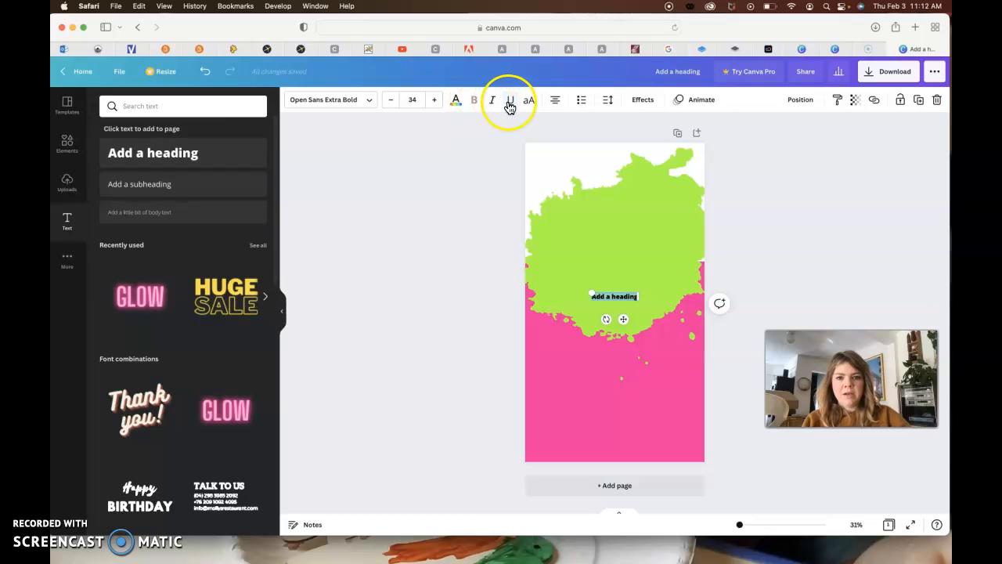
{"action": "left_click", "coordinate": [583, 105]}
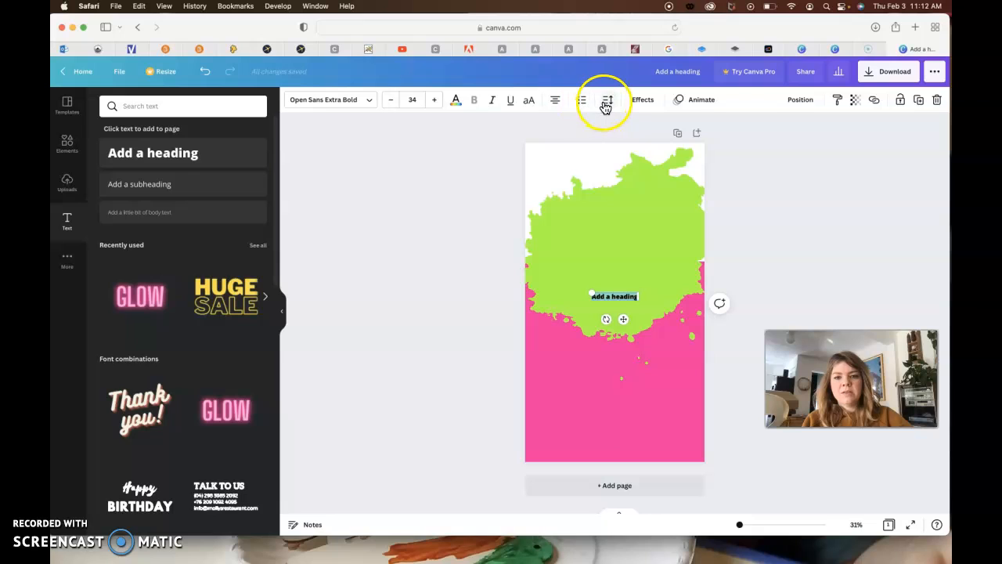
{"action": "left_click", "coordinate": [608, 100]}
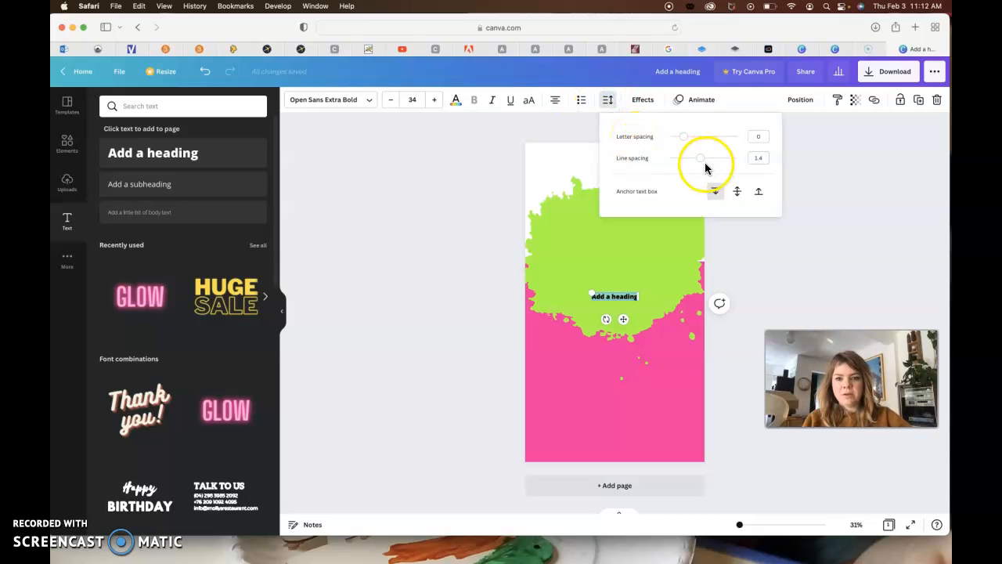
{"action": "left_click", "coordinate": [646, 107]}
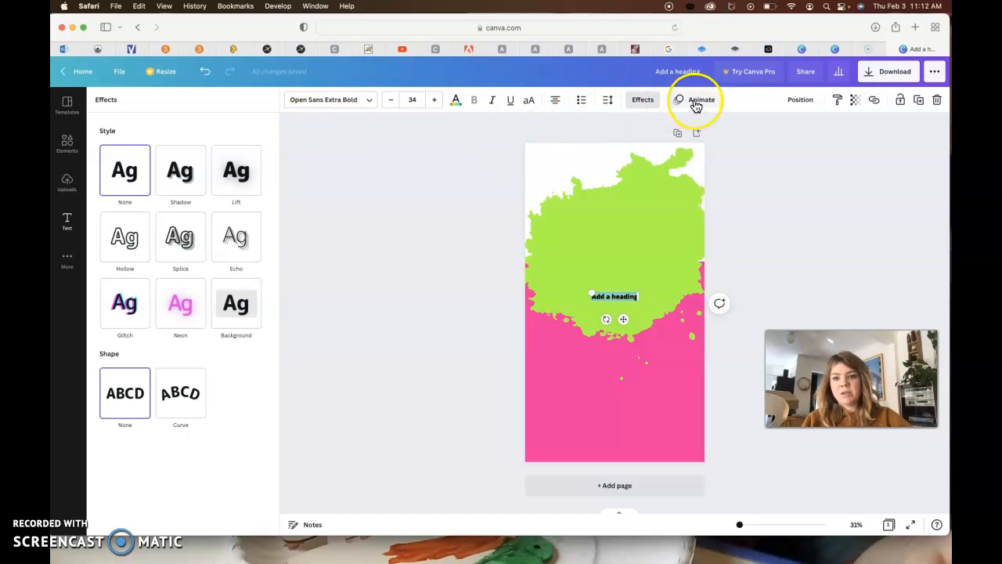
{"action": "left_click", "coordinate": [424, 213]}
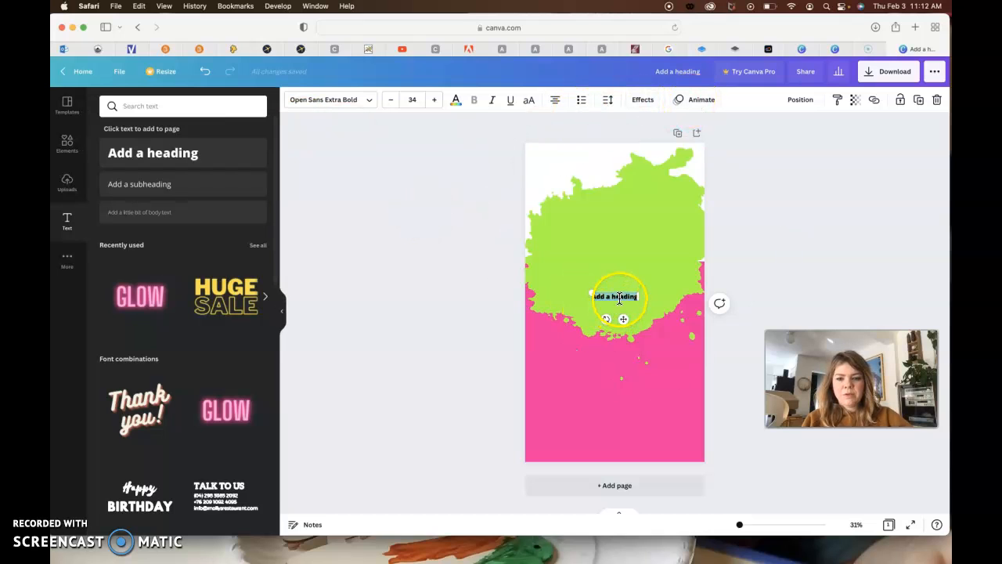
{"action": "key", "text": "Delete"}
- Add the recently used neon GLOW text style to the page and change its wording to "VOTE!"
{"action": "left_click", "coordinate": [157, 308]}
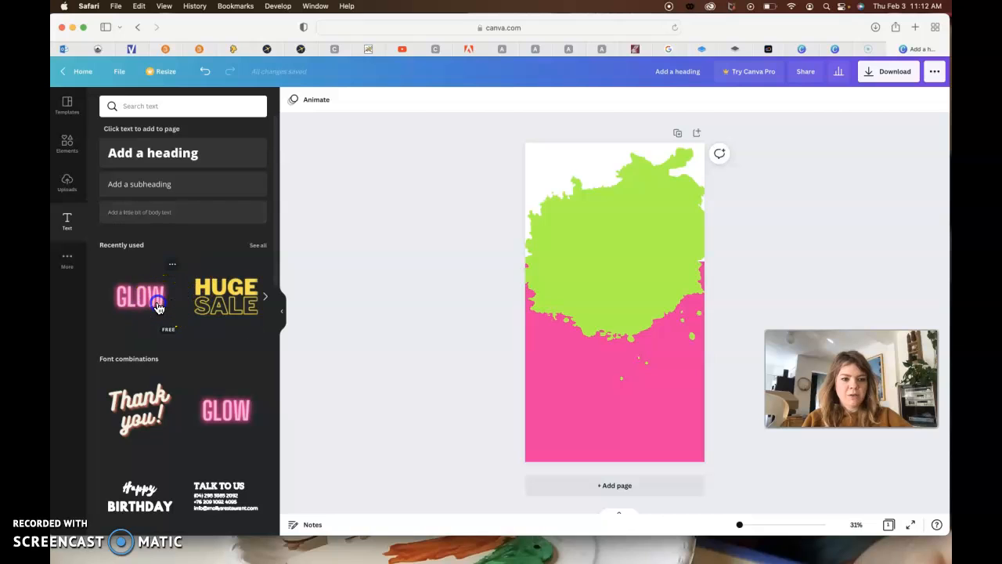
{"action": "double_click", "coordinate": [630, 296]}
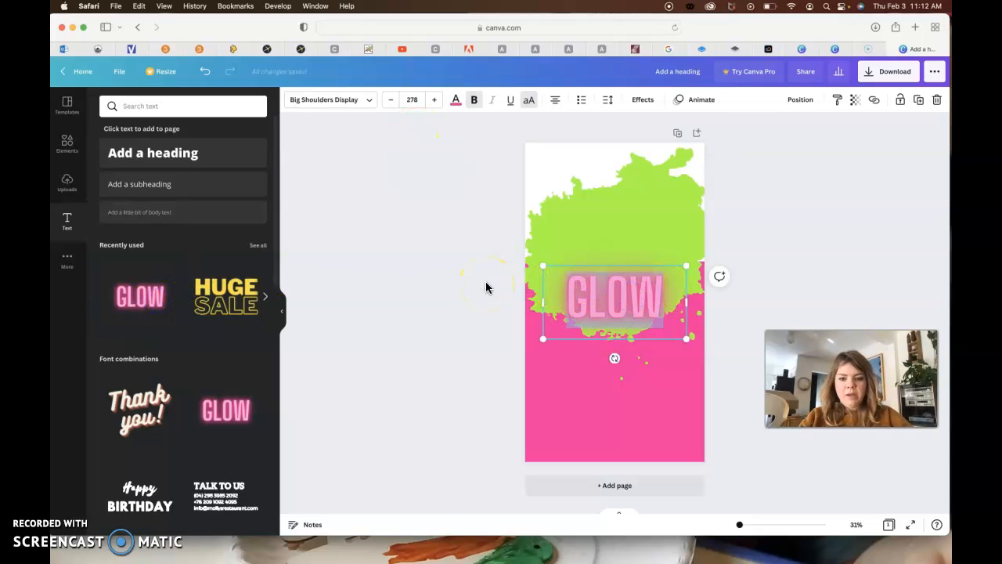
{"action": "type", "text": "VOTE!"}
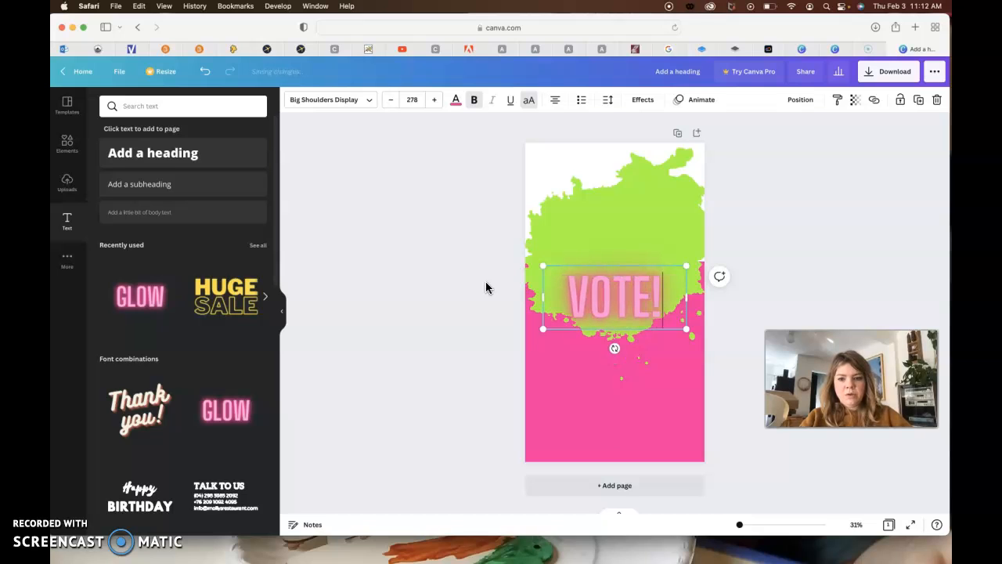
- Recolour the VOTE! text white and replace its neon effect with the Shadow effect
{"action": "triple_click", "coordinate": [618, 301]}
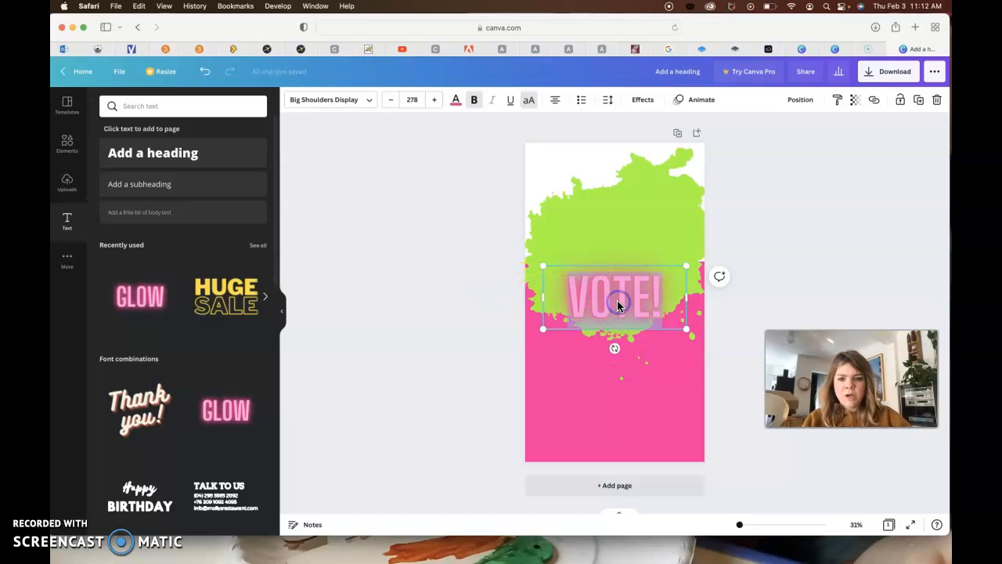
{"action": "left_click", "coordinate": [226, 155]}
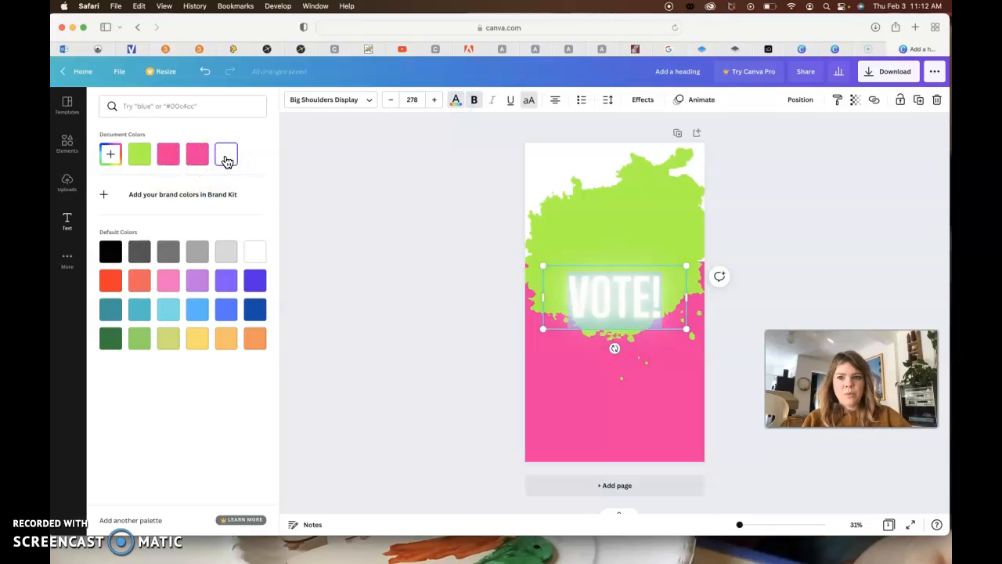
{"action": "left_click", "coordinate": [642, 101]}
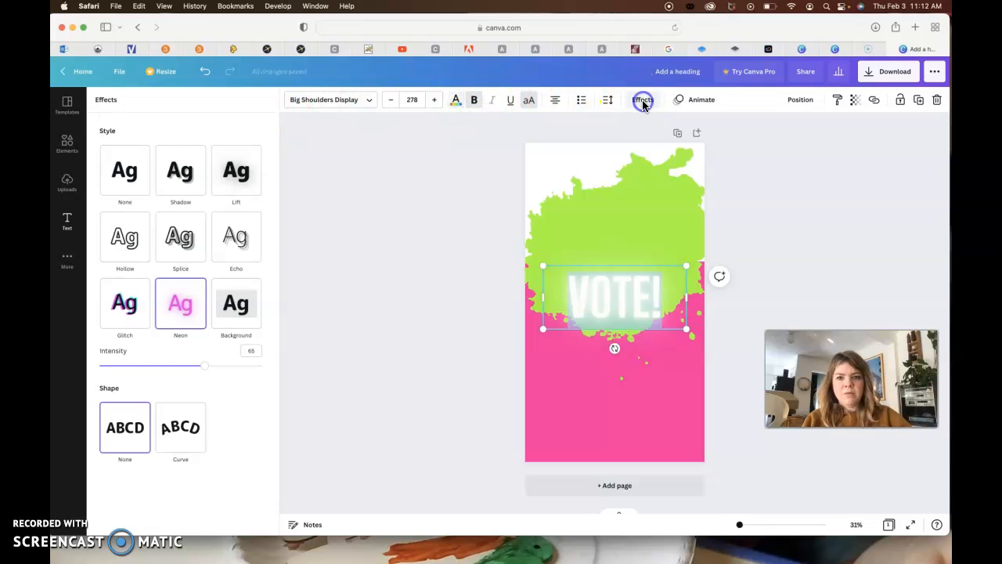
{"action": "left_click", "coordinate": [191, 182]}
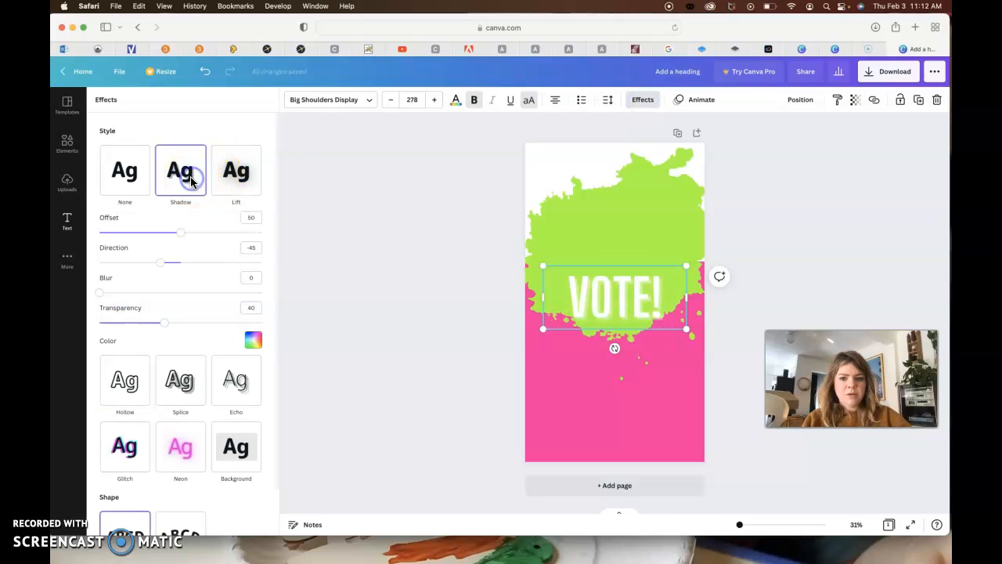
- Set the VOTE! text's shadow colour to dark blue and the shadow transparency to 100
{"action": "left_click", "coordinate": [252, 342]}
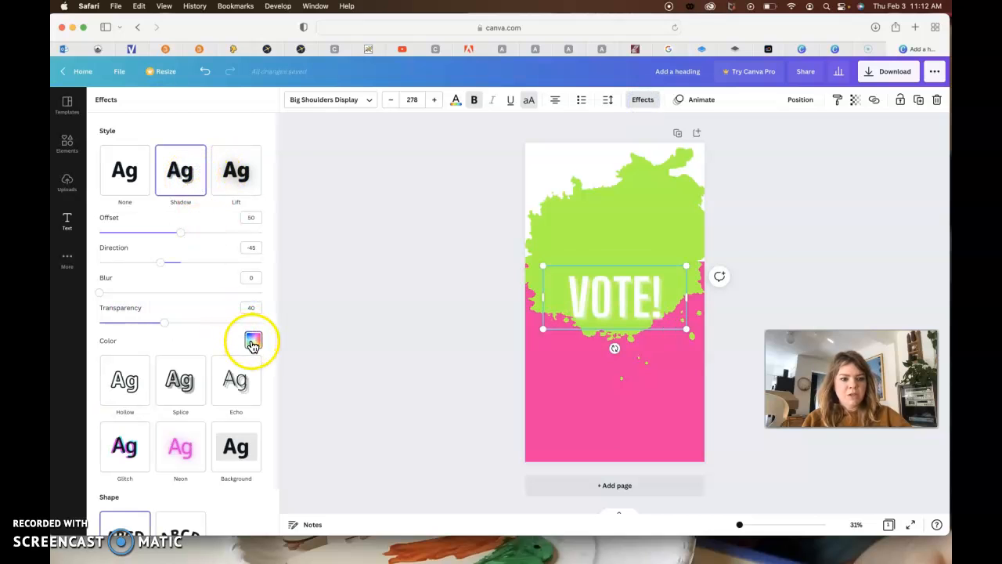
{"action": "left_click", "coordinate": [239, 278]}
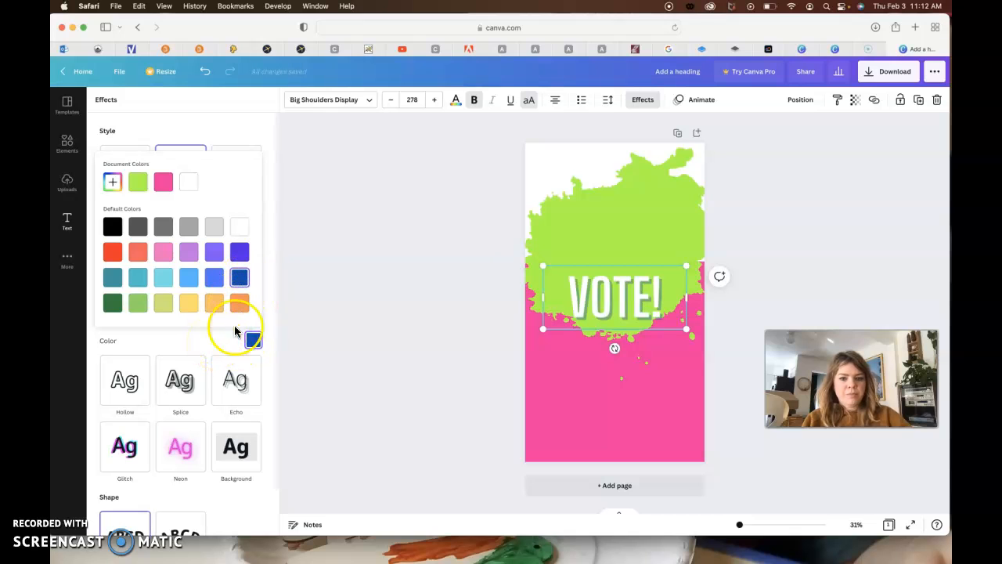
{"action": "left_click", "coordinate": [629, 305]}
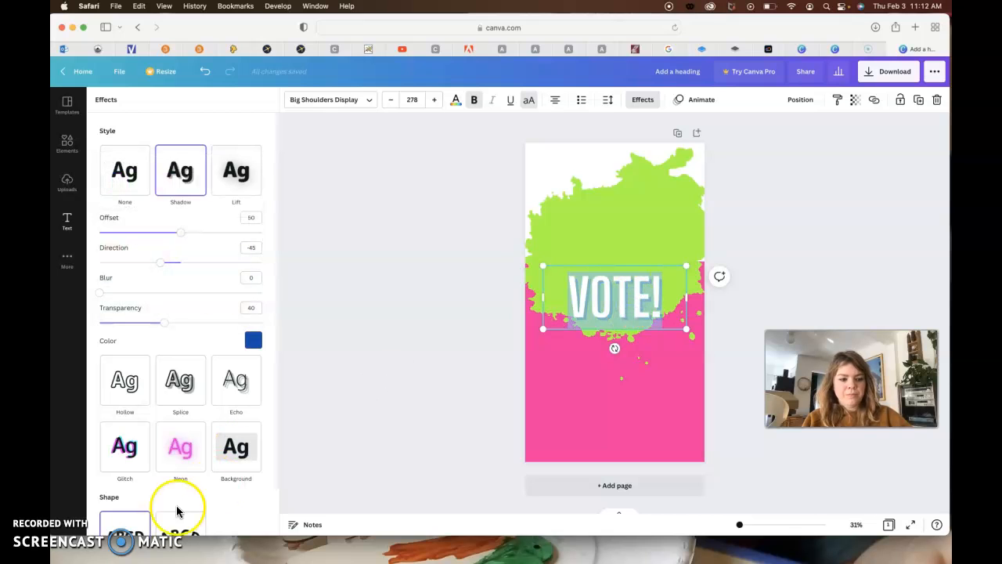
{"action": "left_click", "coordinate": [166, 327]}
{"action": "left_click_drag", "start_coordinate": [274, 325], "coordinate": [284, 325]}
{"action": "left_click", "coordinate": [210, 342]}
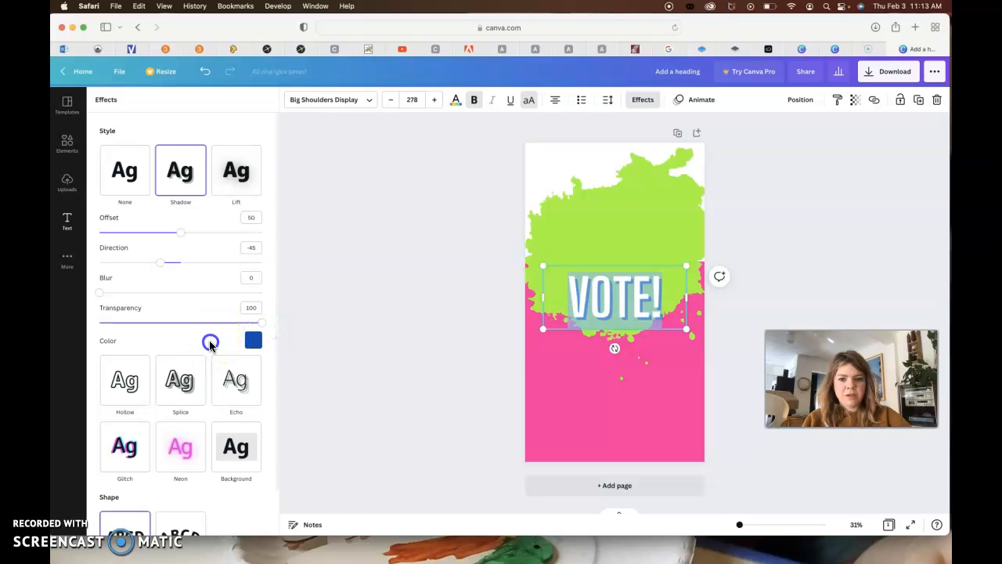
{"action": "left_click", "coordinate": [462, 304]}
{"action": "left_click", "coordinate": [504, 277]}
- Tilt the VOTE! text counterclockwise and enlarge it to about font size 341, centred on the green splatter
{"action": "left_click", "coordinate": [636, 304]}
{"action": "left_click_drag", "start_coordinate": [636, 304], "coordinate": [633, 264]}
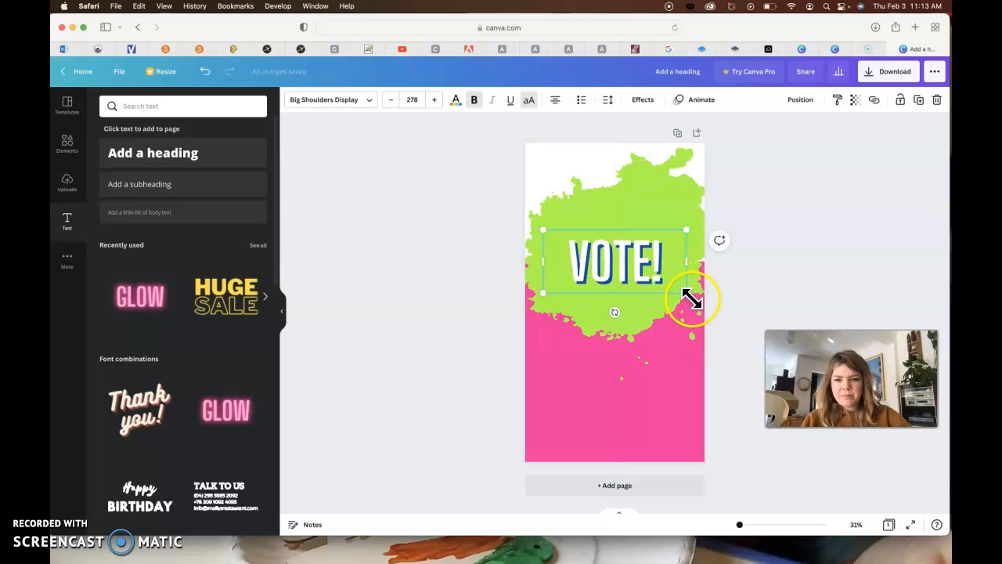
{"action": "left_click_drag", "start_coordinate": [616, 312], "coordinate": [629, 311]}
{"action": "left_click_drag", "start_coordinate": [676, 210], "coordinate": [693, 180]}
{"action": "mouse_move", "coordinate": [647, 262]}
{"action": "left_mouse_down"}
{"action": "mouse_move", "coordinate": [617, 252]}
{"action": "mouse_move", "coordinate": [633, 265]}
{"action": "left_mouse_up"}
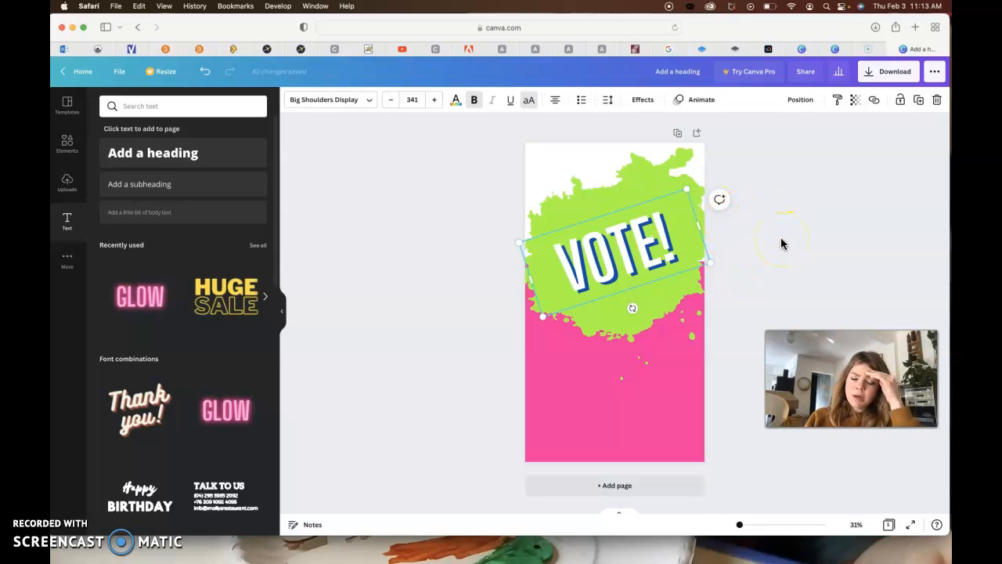
- Recolour the VOTE! text dark blue and change its shadow colour to white
{"action": "double_click", "coordinate": [651, 250]}
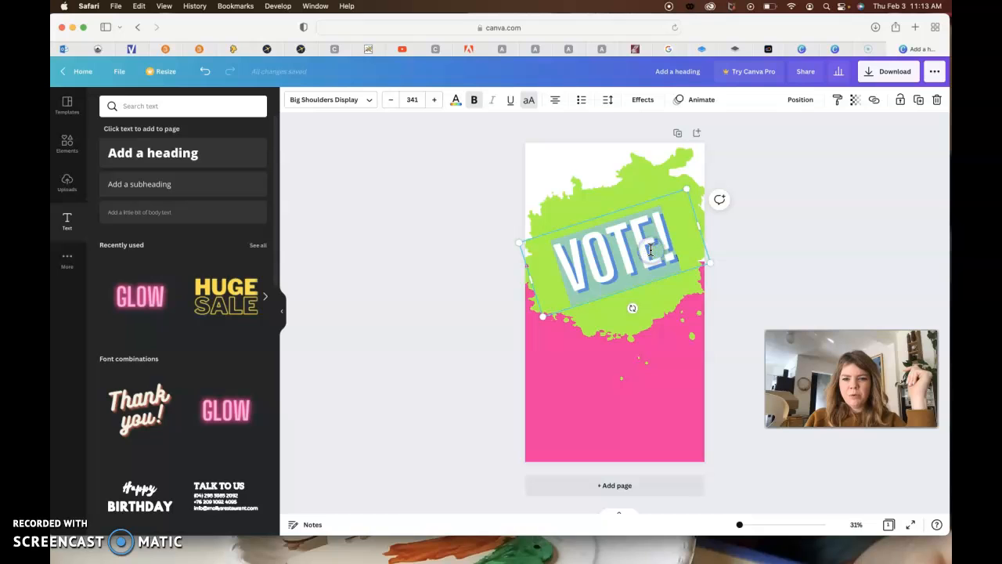
{"action": "left_click", "coordinate": [456, 99]}
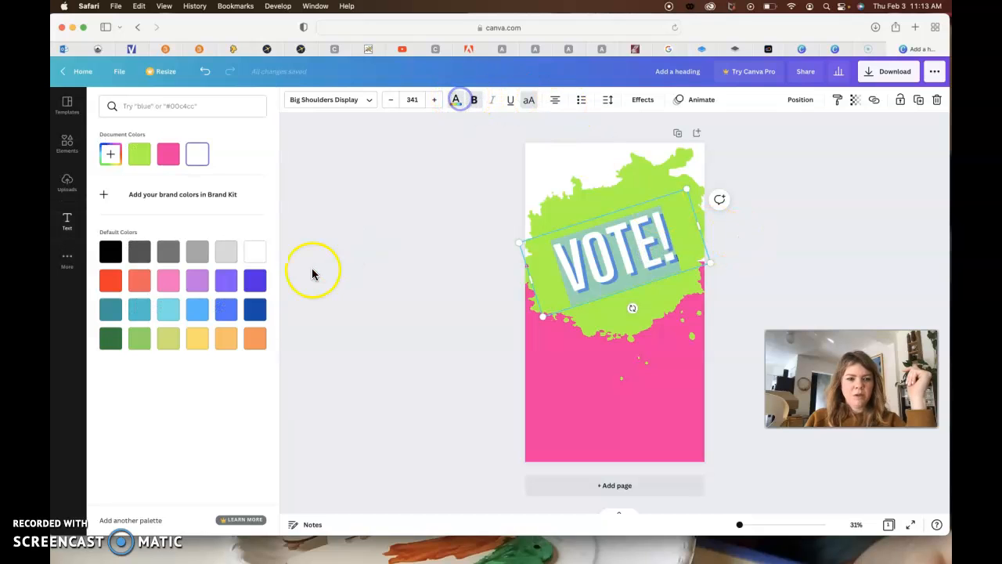
{"action": "left_click", "coordinate": [255, 316]}
{"action": "left_click", "coordinate": [643, 99]}
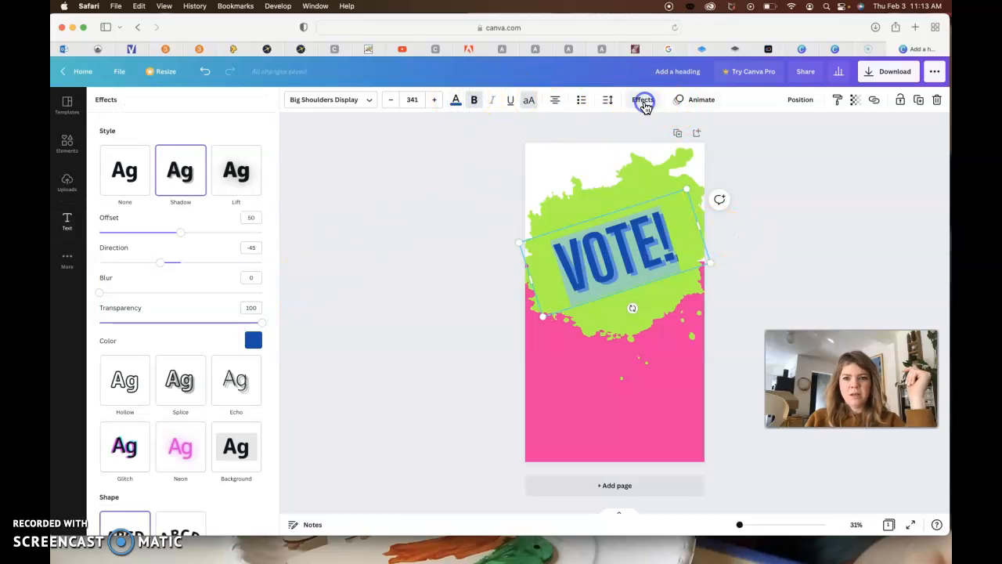
{"action": "left_click", "coordinate": [253, 339]}
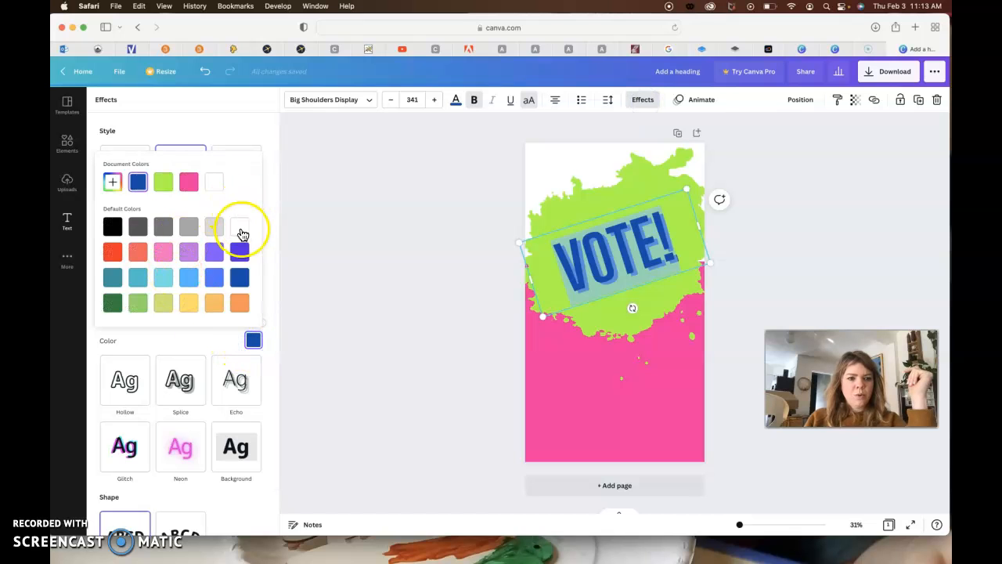
{"action": "left_click", "coordinate": [358, 210]}
{"action": "left_click", "coordinate": [761, 265]}
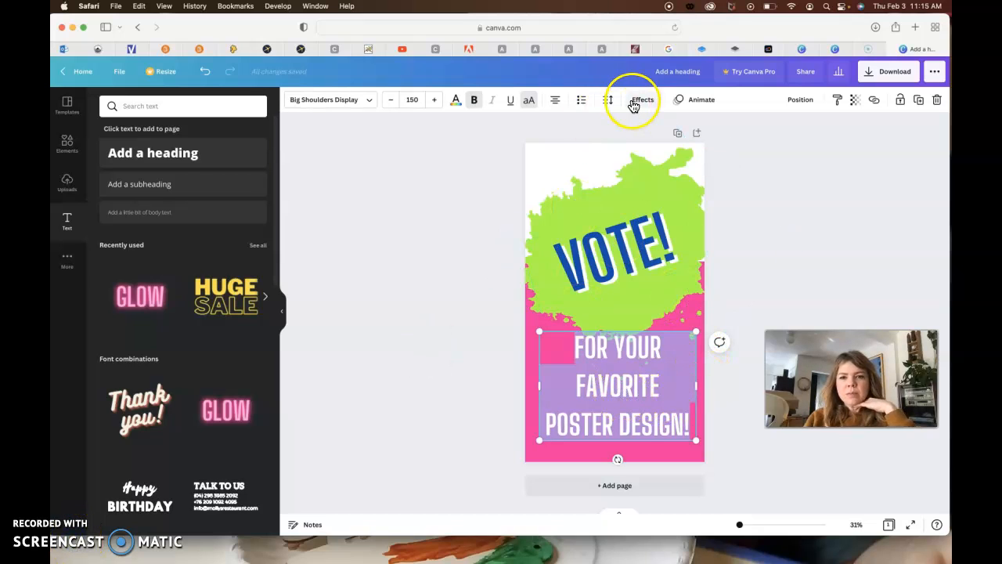
- Tighten the line spacing of the "FOR YOUR FAVORITE POSTER DESIGN!" text to 1.16
{"action": "left_click", "coordinate": [607, 100]}
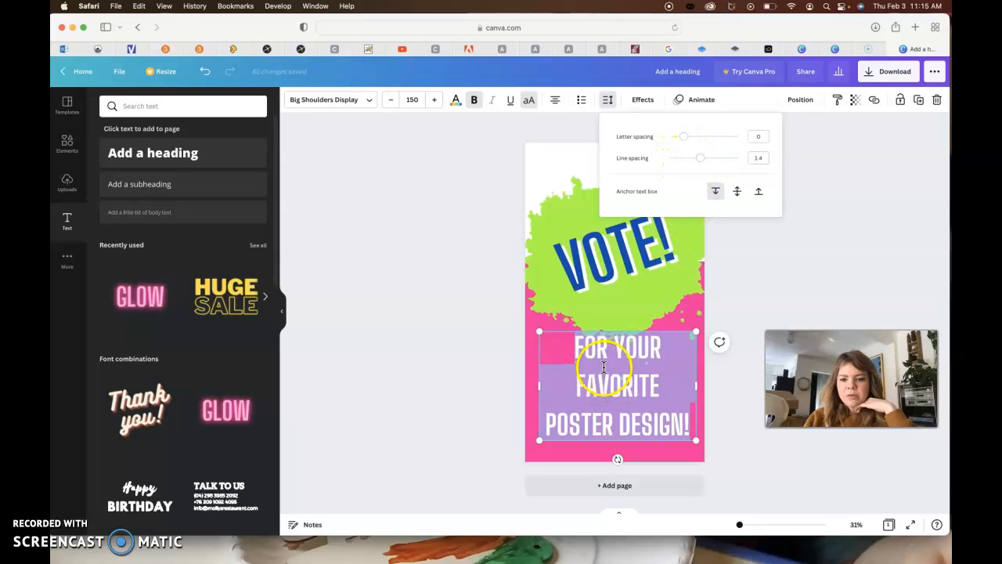
{"action": "left_click_drag", "start_coordinate": [701, 158], "coordinate": [694, 162]}
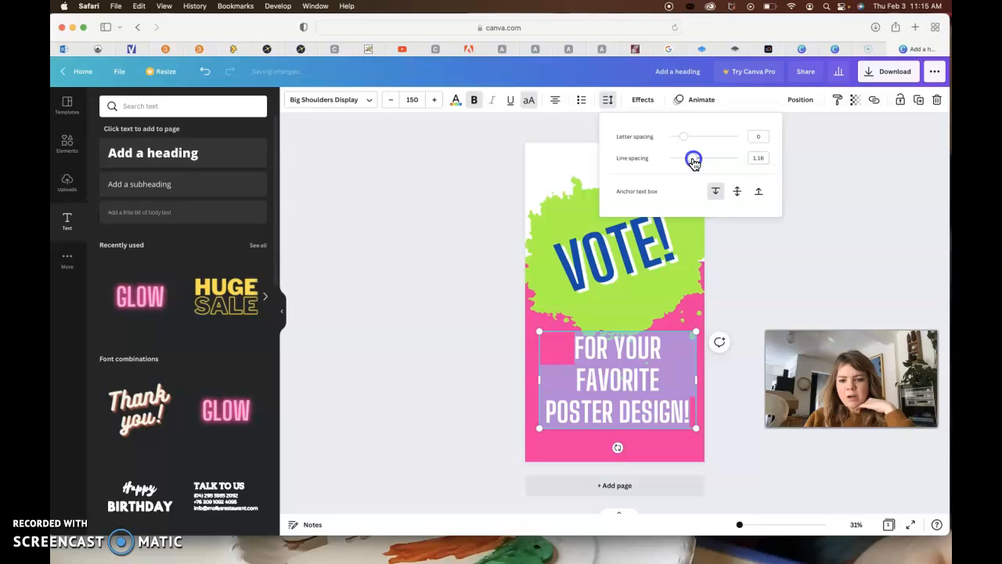
{"action": "left_click", "coordinate": [810, 239]}
{"action": "left_click", "coordinate": [531, 101]}
{"action": "left_click", "coordinate": [531, 102]}
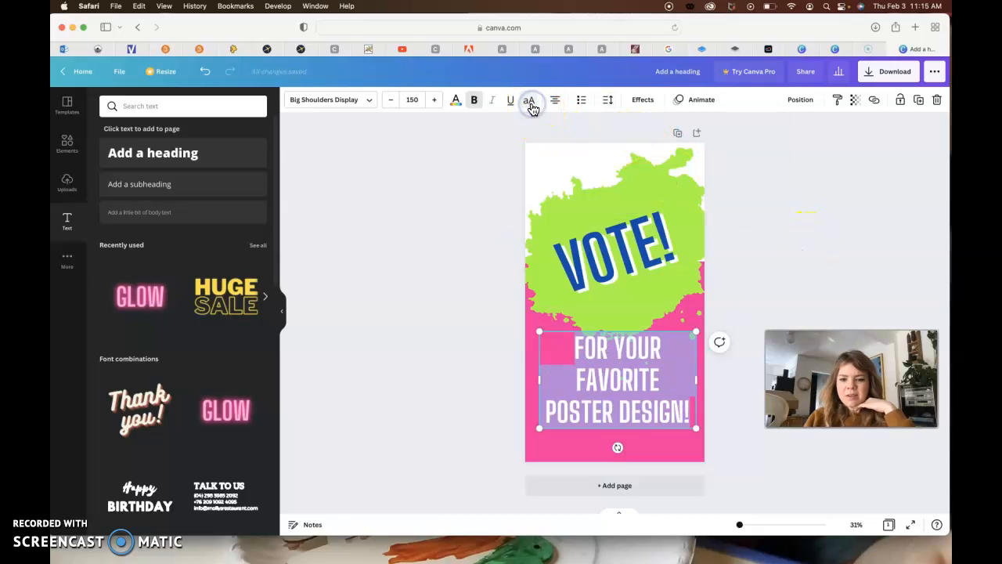
- Move the "FOR YOUR FAVORITE POSTER DESIGN!" text slightly lower, clear of the green splatter's lower edge
{"action": "left_click", "coordinate": [677, 332]}
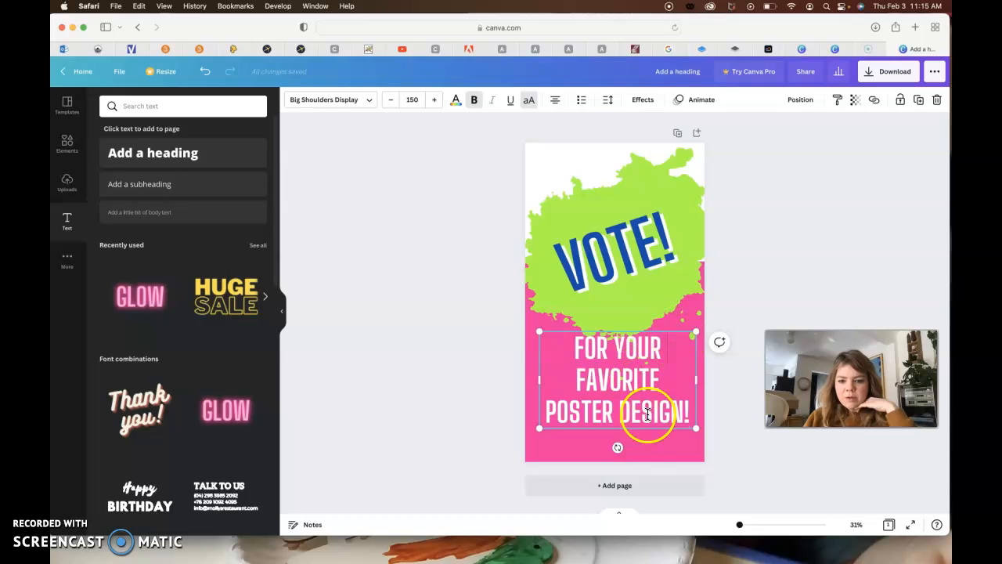
{"action": "left_click_drag", "start_coordinate": [644, 430], "coordinate": [642, 443]}
{"action": "left_click", "coordinate": [775, 259]}
{"action": "left_click", "coordinate": [633, 251]}
{"action": "left_click", "coordinate": [810, 249]}
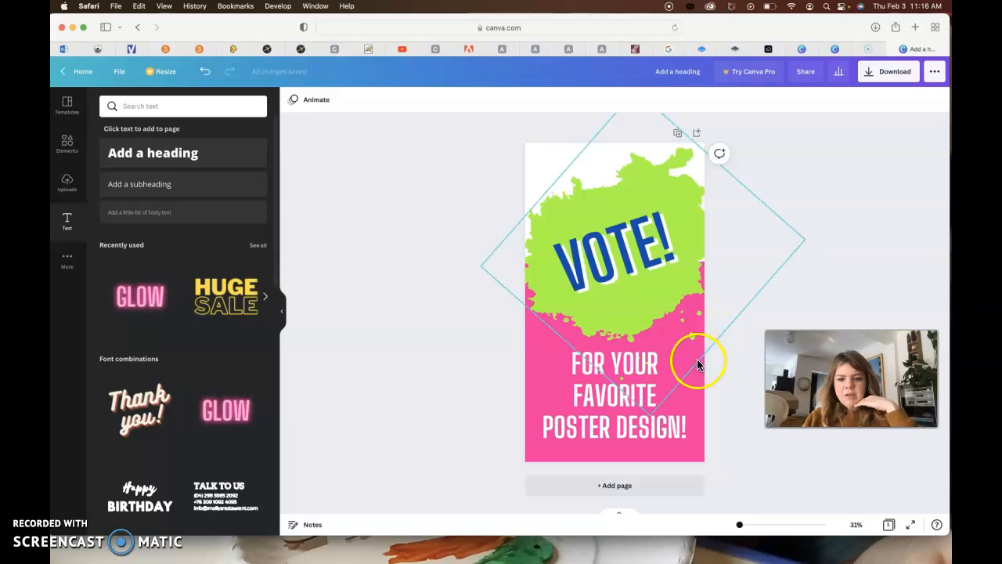
- Shift the page background to a slightly more magenta pink using a custom colour
{"action": "left_click", "coordinate": [522, 410]}
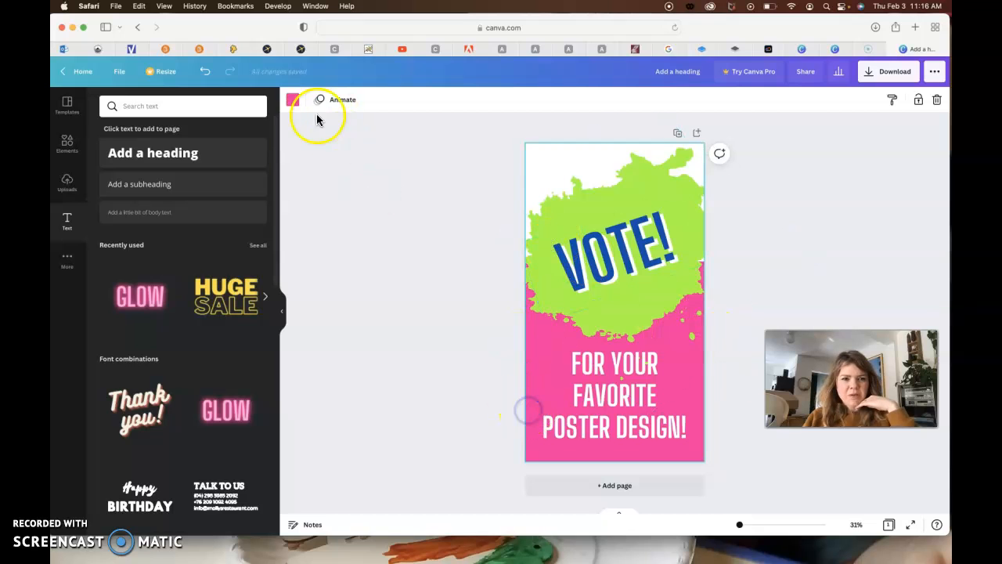
{"action": "left_click", "coordinate": [292, 99]}
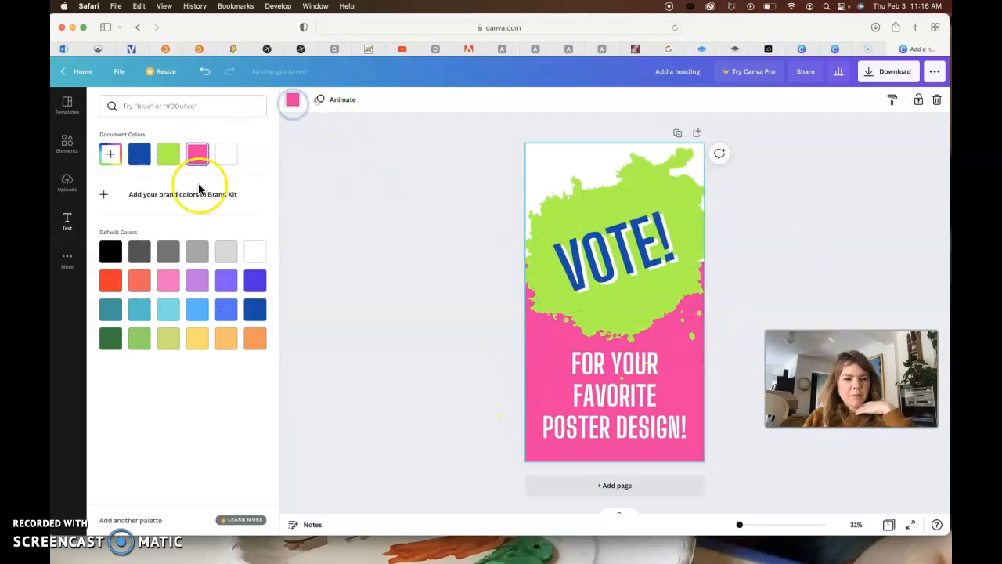
{"action": "left_click", "coordinate": [113, 157]}
{"action": "left_click", "coordinate": [232, 249]}
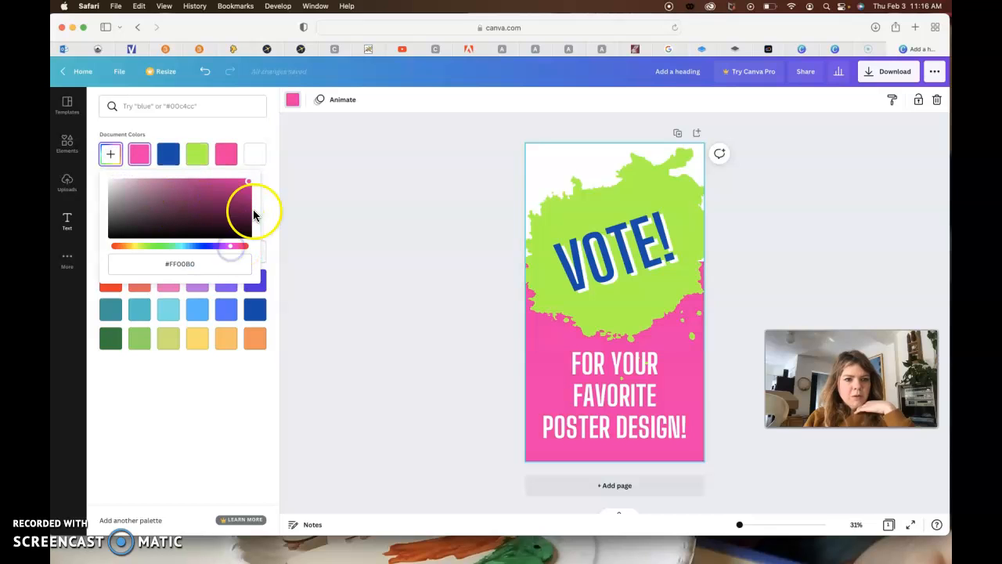
{"action": "left_click", "coordinate": [325, 269]}
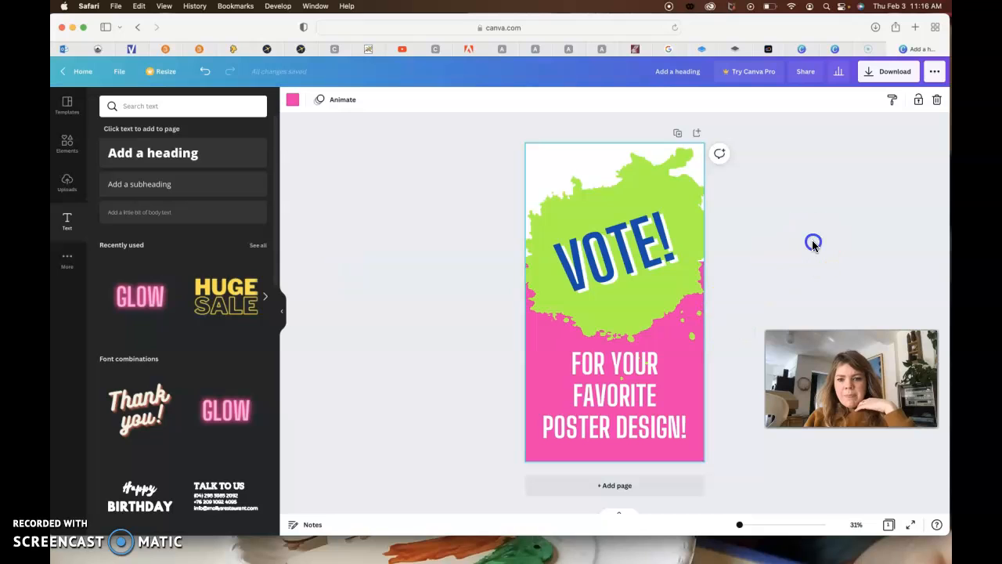
{"action": "left_click", "coordinate": [815, 246]}
- Nudge the VOTE! title and the green splatter upward together, away from the poster design text
{"action": "left_click", "coordinate": [655, 186]}
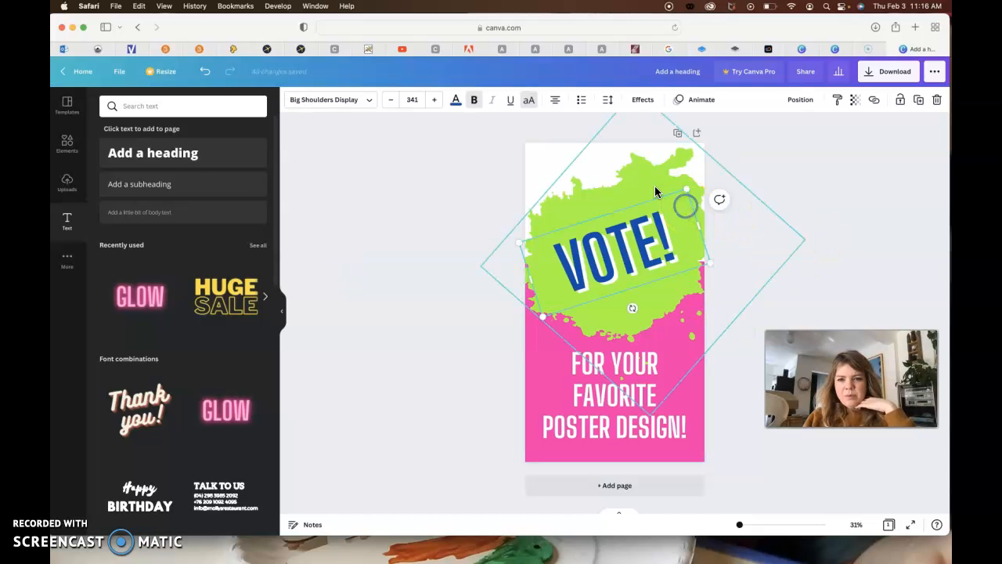
{"action": "left_click", "coordinate": [646, 258], "text": "shift"}
{"action": "key", "text": "Up"}
{"action": "key", "text": "Up"}
{"action": "key", "text": "Up"}
{"action": "key", "text": "Up"}
{"action": "key", "text": "Up"}
{"action": "key", "text": "Up"}
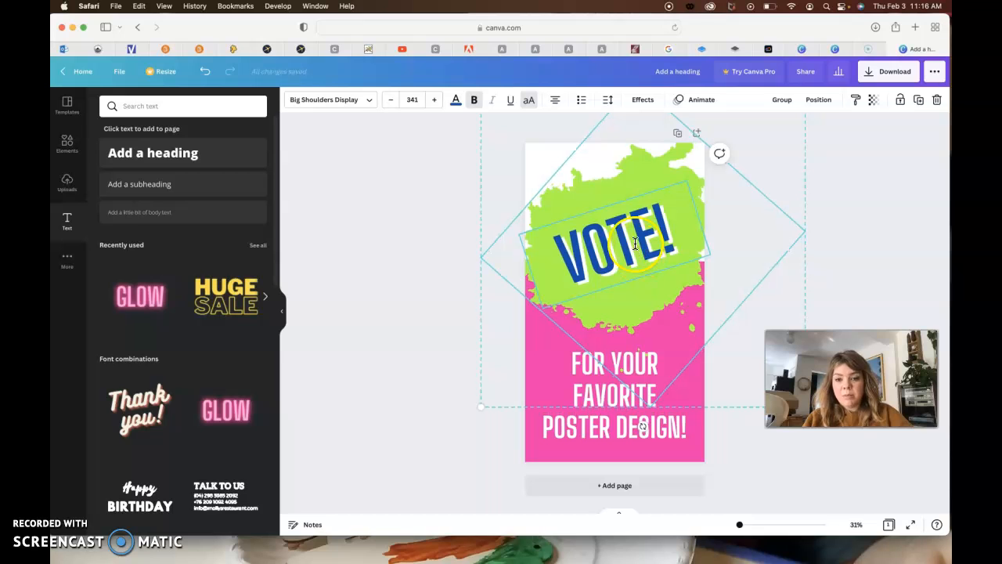
{"action": "key", "text": "Up"}
{"action": "key", "text": "Up"}
{"action": "key", "text": "Up"}
{"action": "key", "text": "Up"}
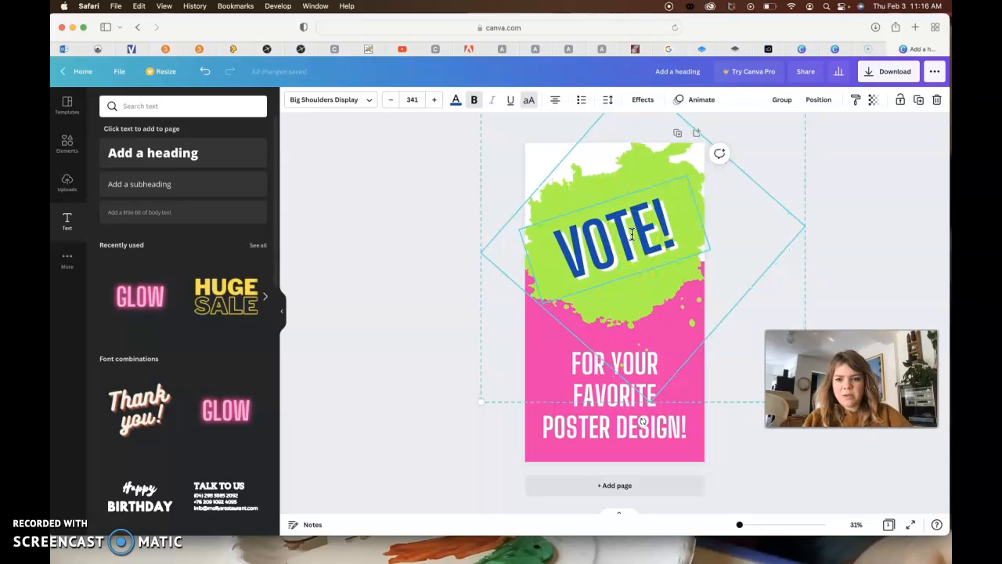
- Move the white block behind the green splatter slightly upward to match the raised title
{"action": "left_click", "coordinate": [535, 324]}
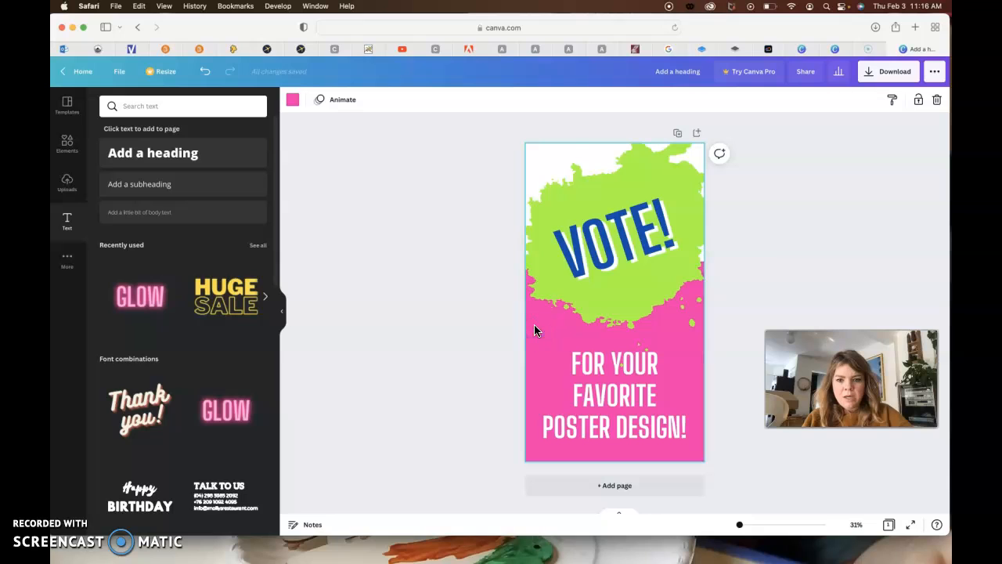
{"action": "left_click", "coordinate": [542, 175]}
{"action": "left_click_drag", "start_coordinate": [618, 259], "coordinate": [618, 247]}
{"action": "left_click", "coordinate": [767, 282]}
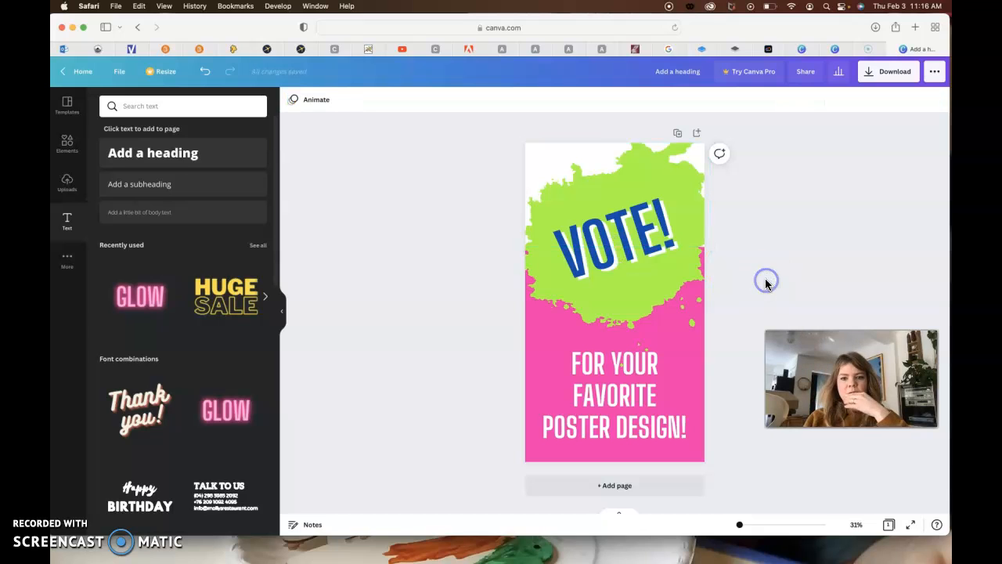
- Rotate the green splatter behind the VOTE! title to -45°
{"action": "left_click", "coordinate": [687, 266]}
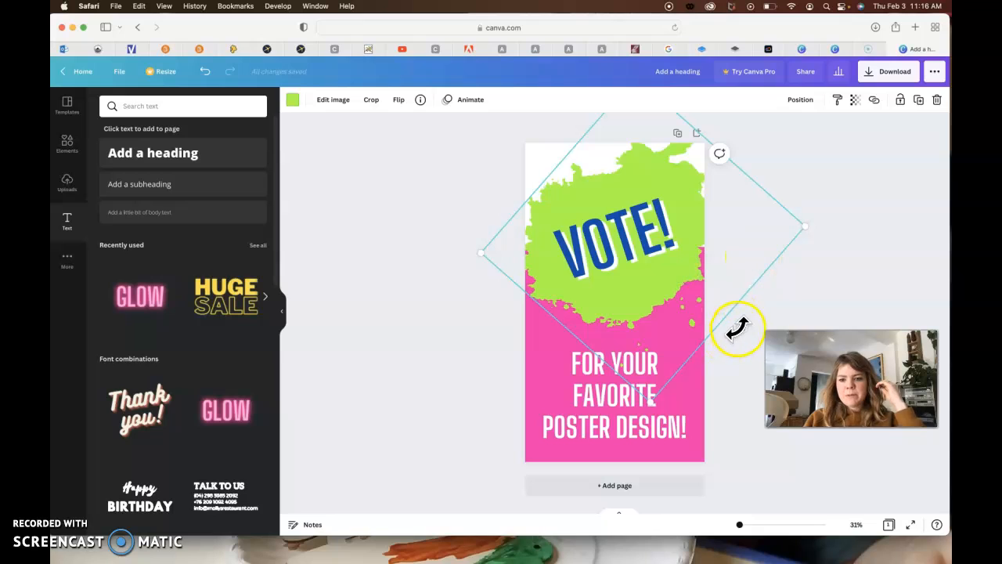
{"action": "left_click_drag", "start_coordinate": [737, 329], "coordinate": [733, 334]}
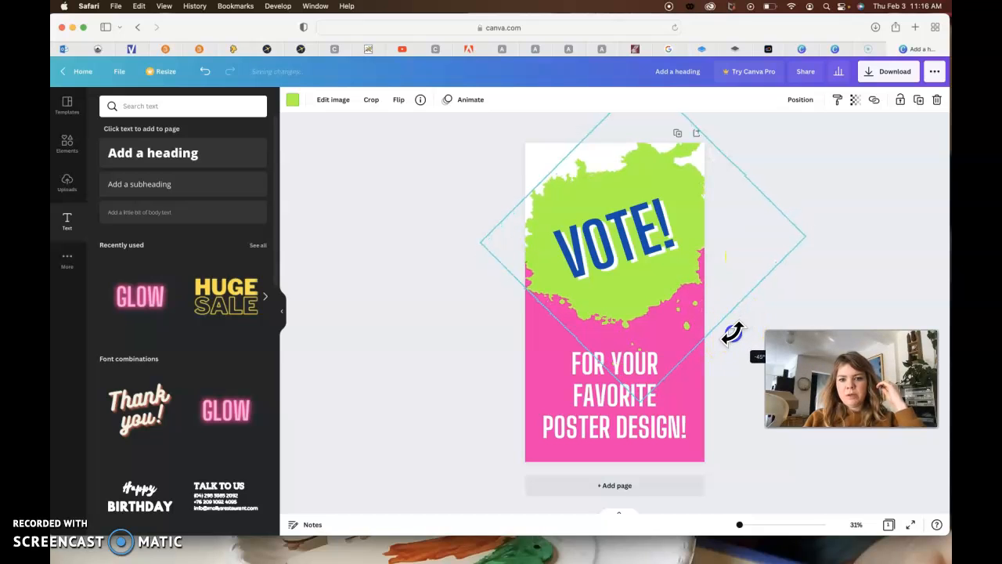
{"action": "left_click", "coordinate": [871, 268]}
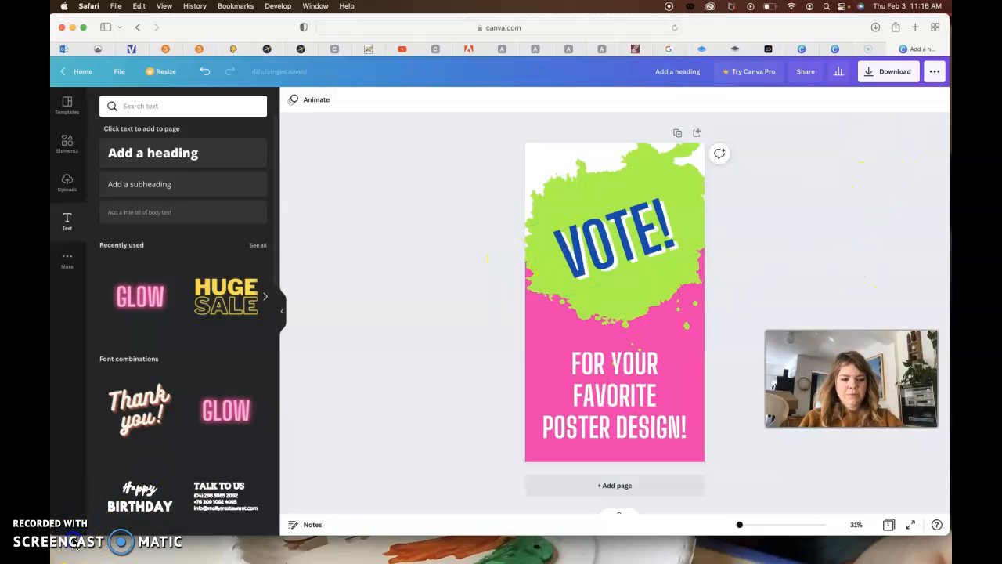
{"action": "key", "text": "super+z"}
- Browse the media uploads and the graphic design program's logo files for an image to upload
{"action": "left_click", "coordinate": [68, 182]}
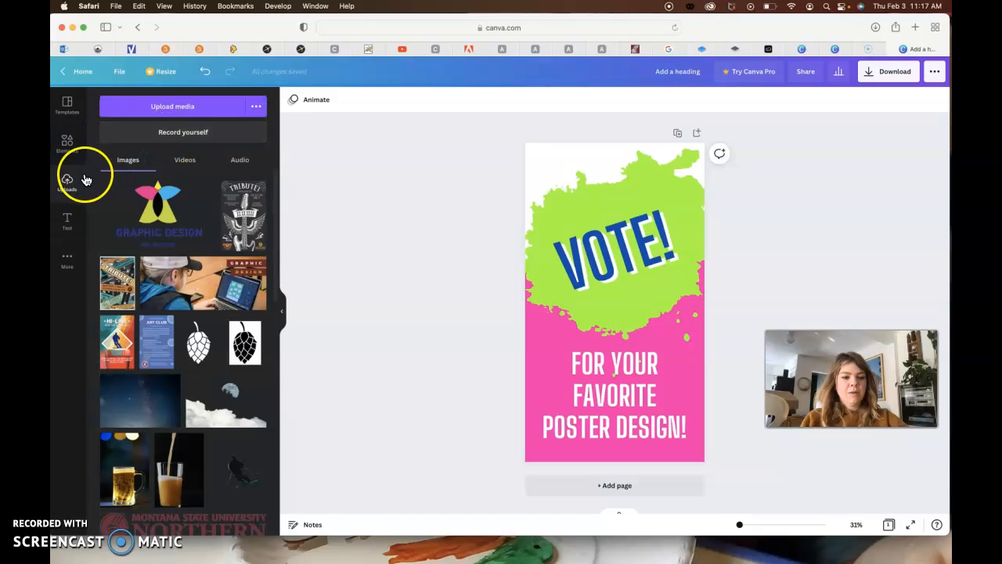
{"action": "left_click", "coordinate": [66, 190]}
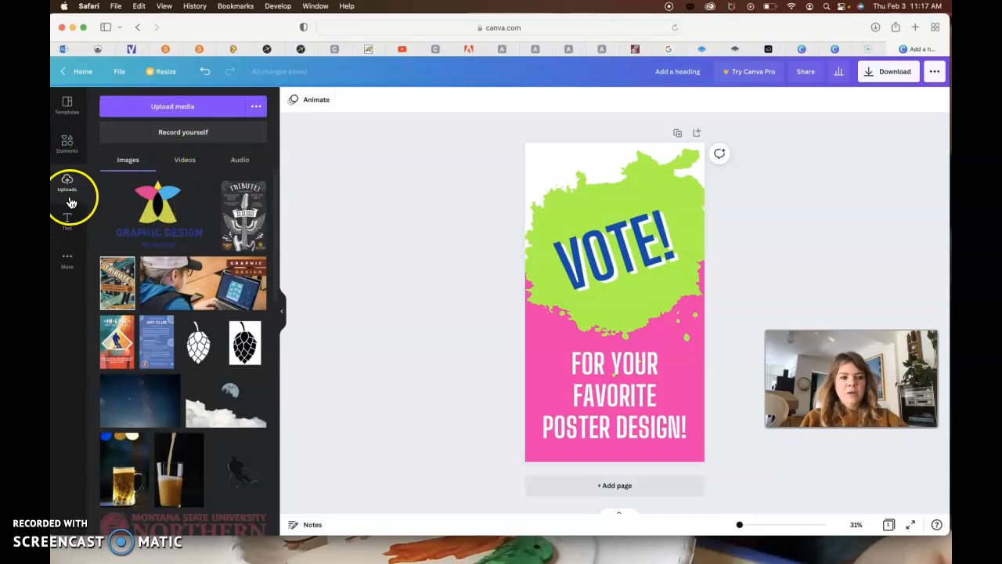
{"action": "left_click", "coordinate": [157, 219]}
{"action": "left_click", "coordinate": [186, 108]}
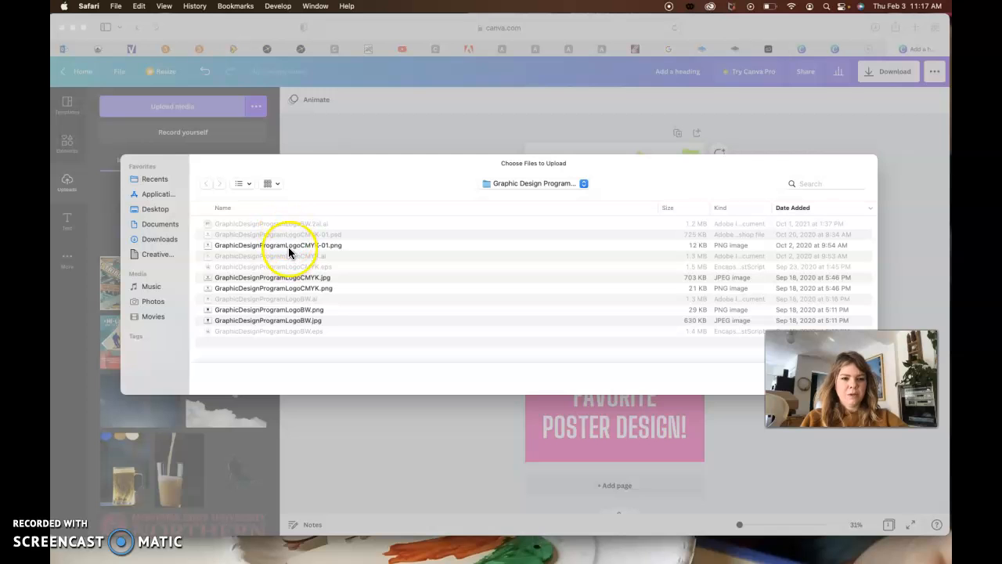
{"action": "left_click", "coordinate": [289, 246]}
{"action": "left_click", "coordinate": [290, 279]}
{"action": "left_click", "coordinate": [291, 319]}
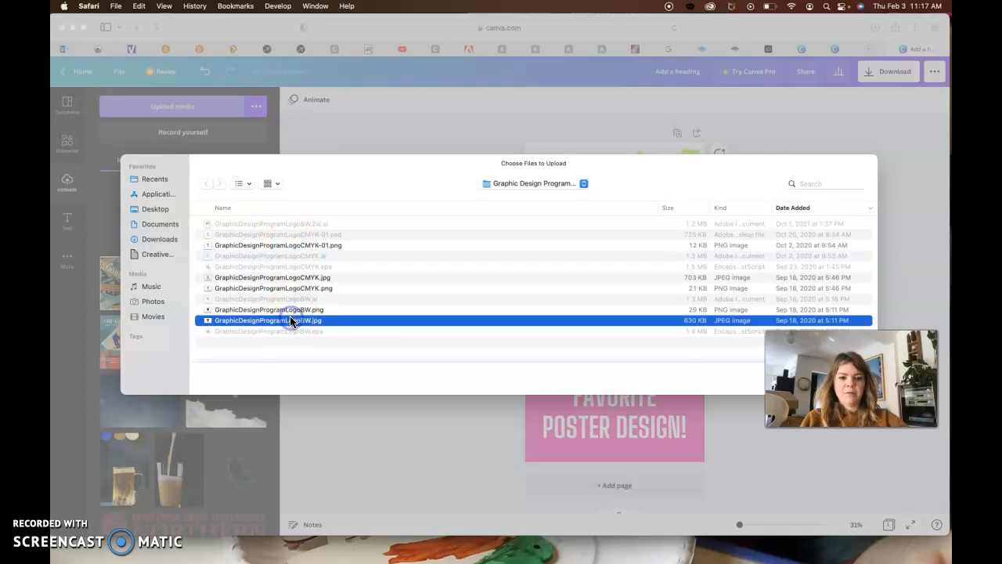
- Switch to remove.bg and dismiss the already processed graphic design logo result
{"action": "left_click", "coordinate": [833, 49]}
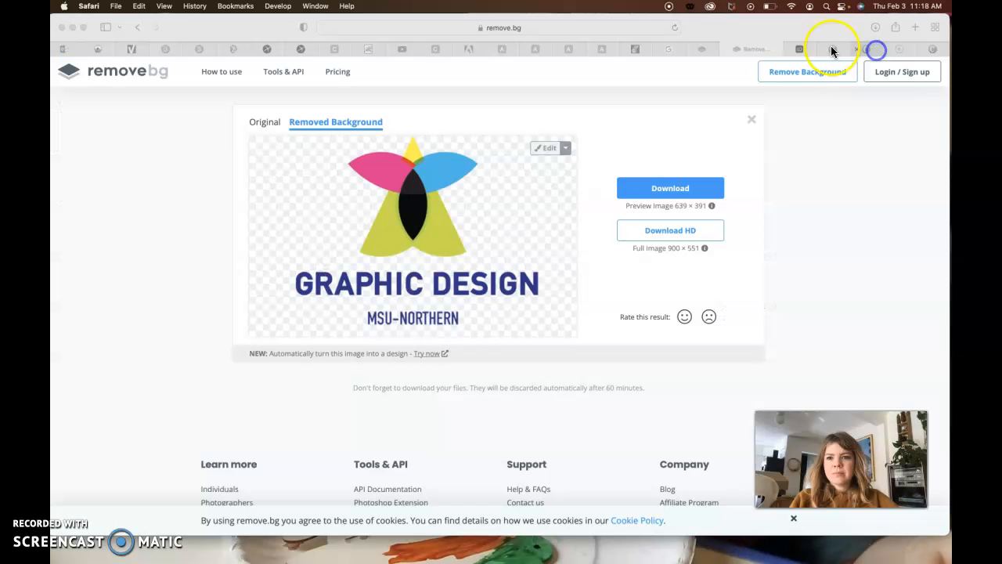
{"action": "left_click", "coordinate": [748, 122]}
{"action": "left_click", "coordinate": [734, 49]}
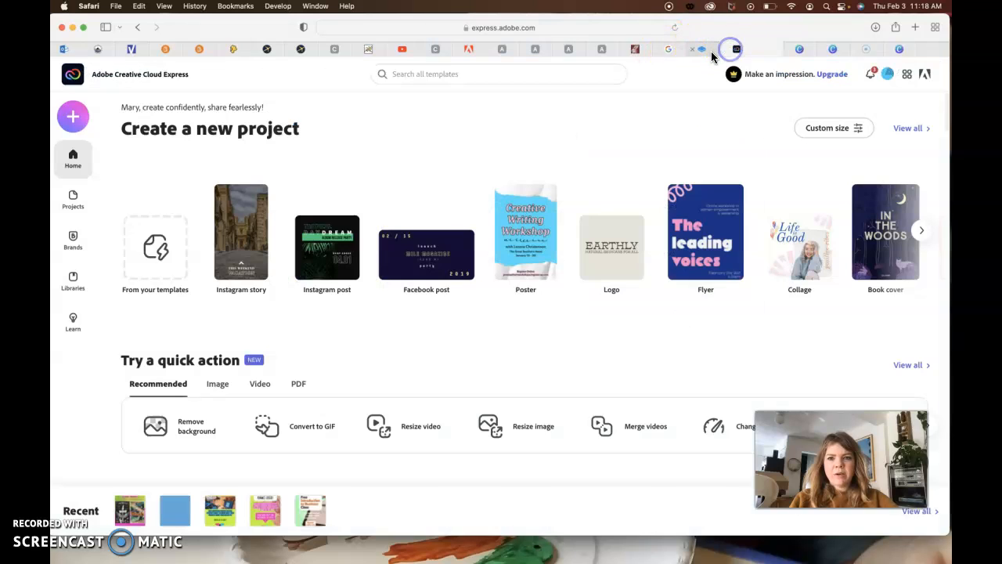
{"action": "left_click", "coordinate": [704, 50]}
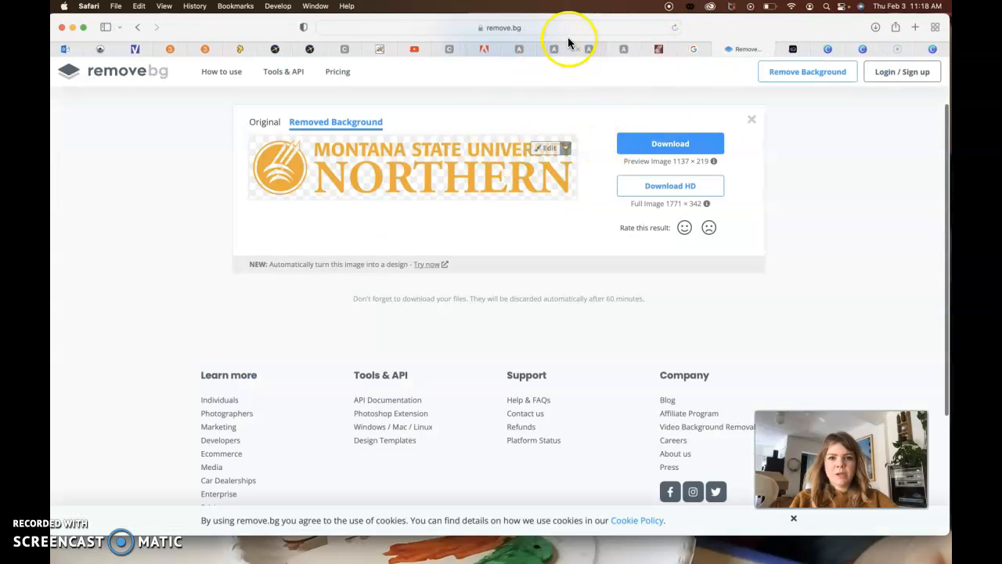
- Search the web for "remove background" and open the remove.bg site from the results
{"action": "left_click", "coordinate": [567, 28]}
{"action": "type", "text": "remove "}
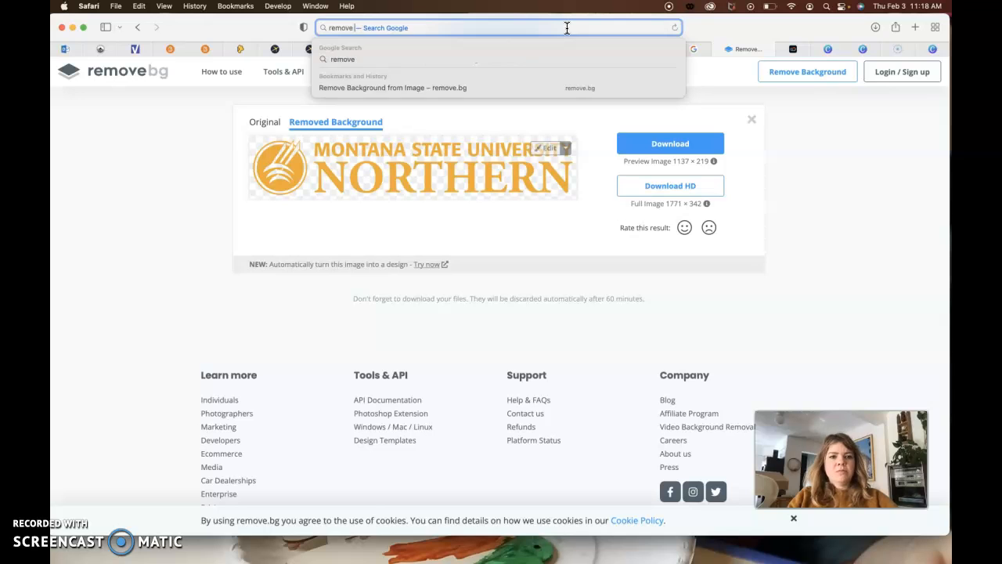
{"action": "type", "text": "backgraou"}
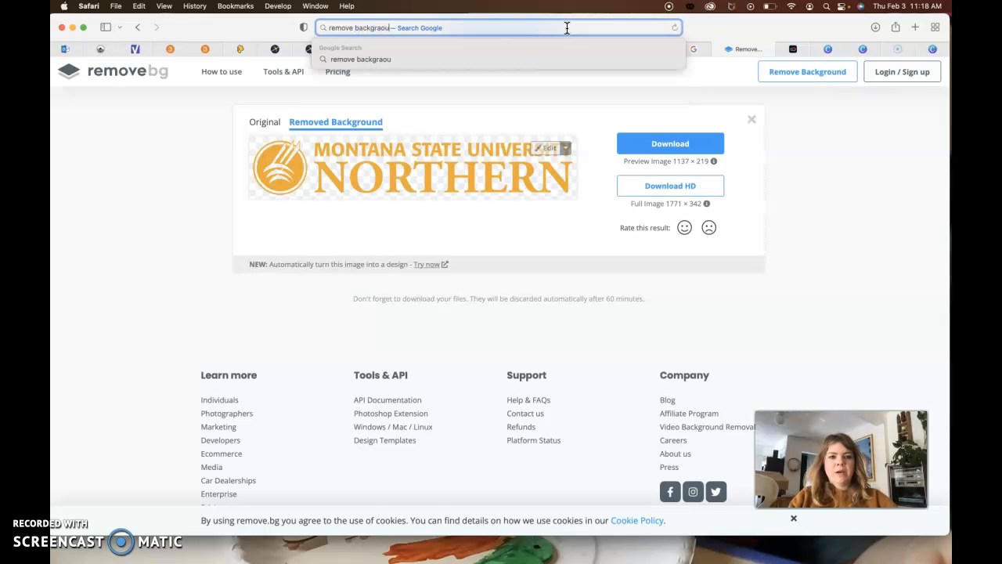
{"action": "key", "text": "BackSpace"}
{"action": "type", "text": "ound"}
{"action": "key", "text": "Return"}
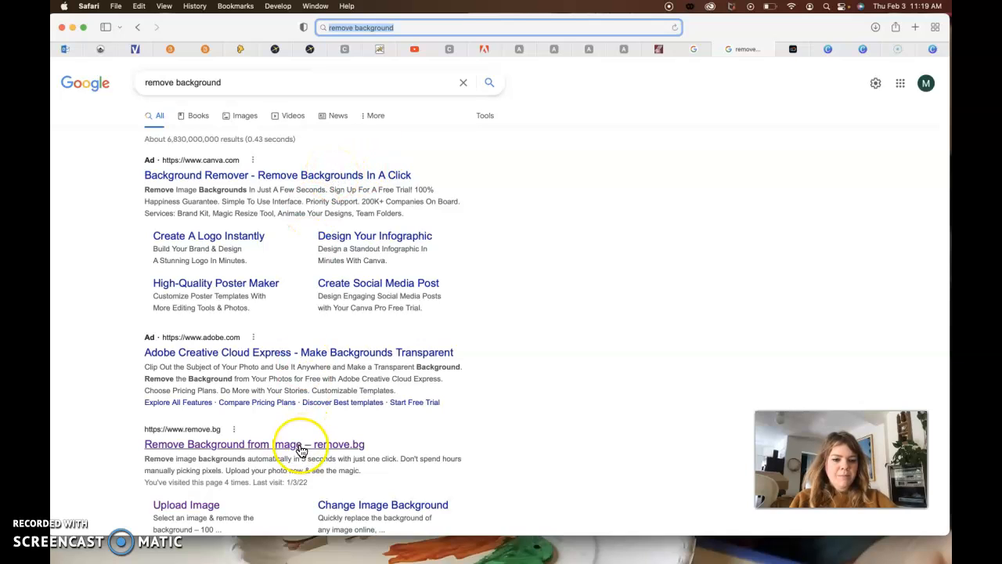
{"action": "left_click", "coordinate": [216, 444]}
- Upload GraphicDesignProgramLogoCMYK-01.png to remove.bg and download the logo with its background removed
{"action": "left_click", "coordinate": [633, 290]}
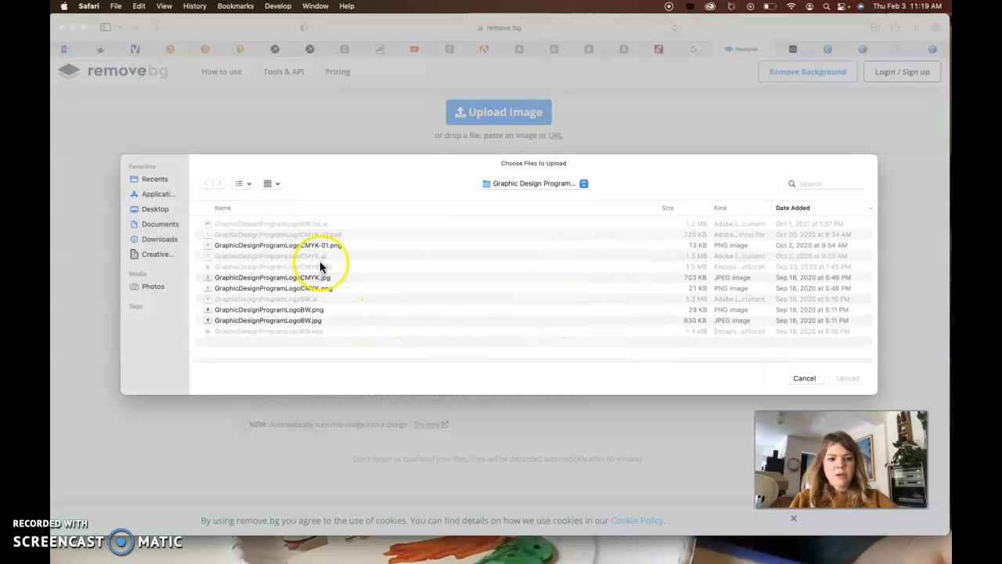
{"action": "left_click", "coordinate": [321, 245]}
{"action": "left_click", "coordinate": [843, 379]}
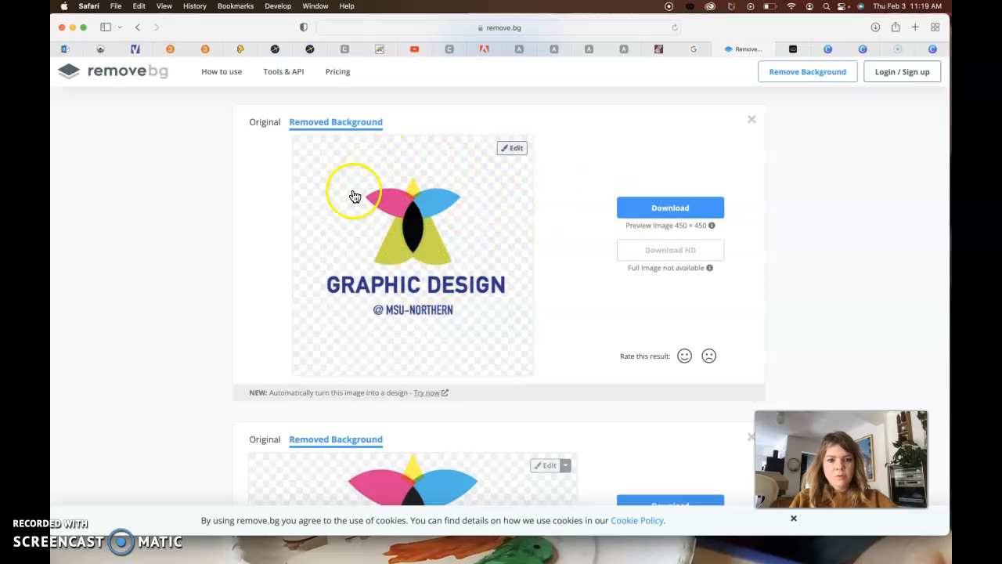
{"action": "left_click", "coordinate": [650, 208]}
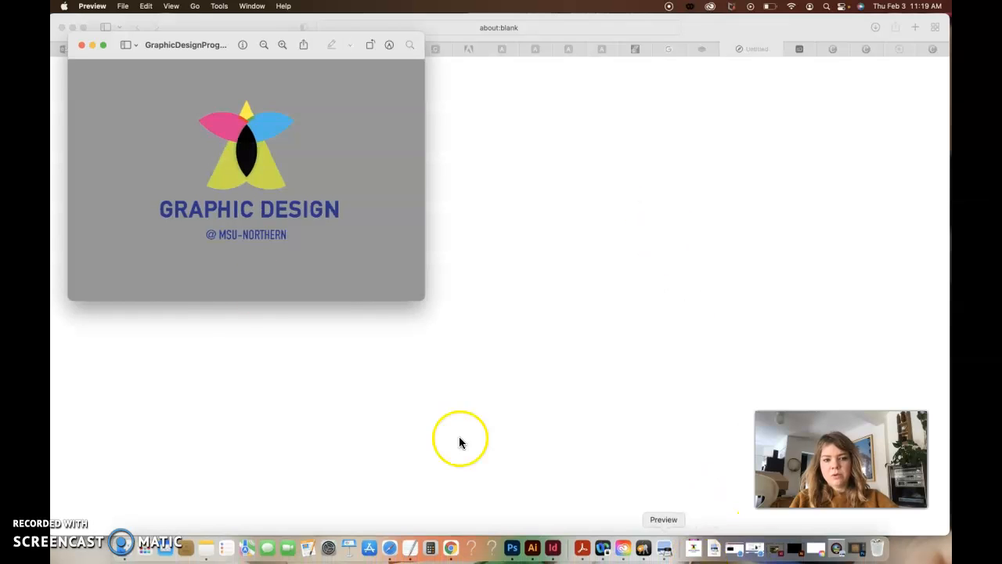
- Close the logo preview, return to the Canva story, and place the uploaded background-free Graphic Design logo at the top of the page
{"action": "left_click", "coordinate": [81, 45]}
{"action": "left_click", "coordinate": [933, 50]}
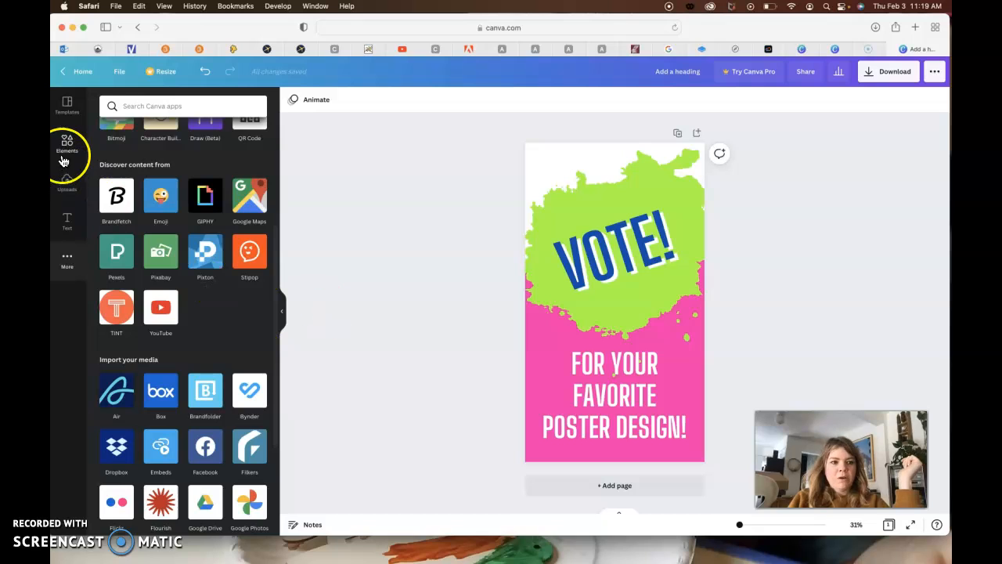
{"action": "left_click", "coordinate": [68, 181]}
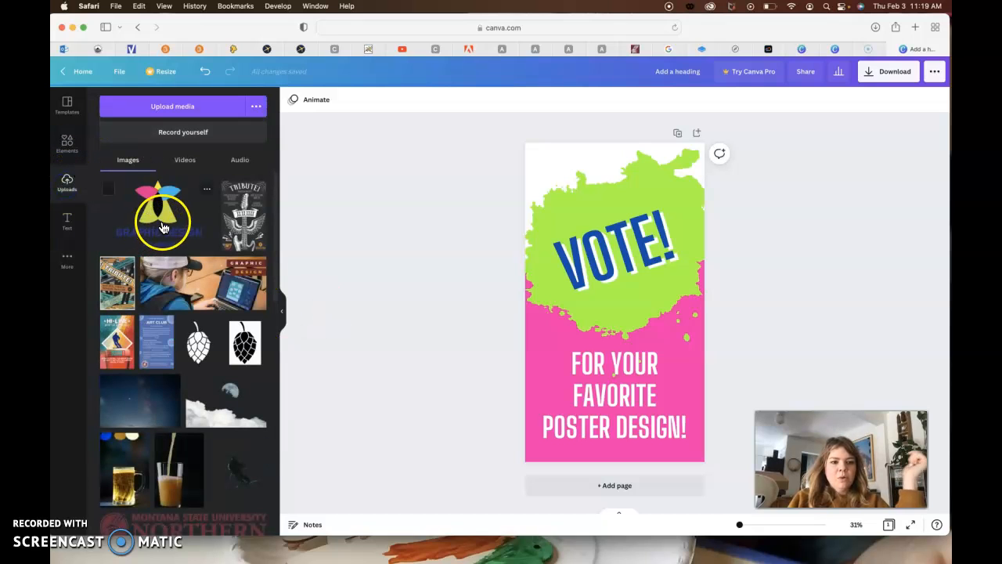
{"action": "left_click_drag", "start_coordinate": [164, 227], "coordinate": [615, 199]}
- Move the VOTE! title and green splatter down together to make room for the logo, and lower the logo slightly
{"action": "left_click", "coordinate": [620, 256]}
{"action": "left_click", "coordinate": [651, 307], "text": "shift"}
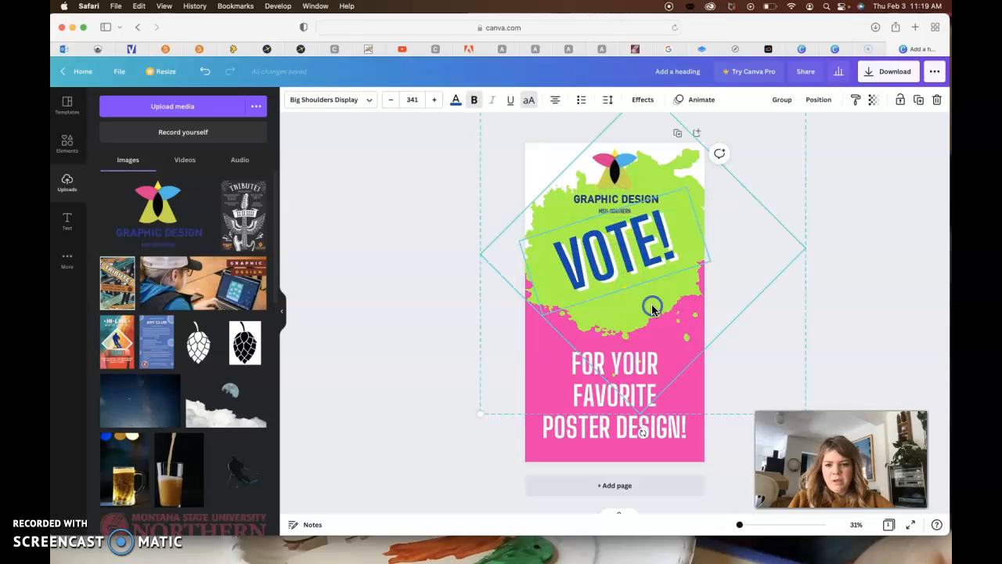
{"action": "key", "text": "Down"}
{"action": "key", "text": "Down"}
{"action": "key", "text": "Down"}
{"action": "key", "text": "Down"}
{"action": "key", "text": "Down"}
{"action": "key", "text": "Down"}
{"action": "key", "text": "Down"}
{"action": "key", "text": "Down"}
{"action": "key", "text": "Down"}
{"action": "key", "text": "Down"}
{"action": "key", "text": "Down"}
{"action": "key", "text": "Down"}
{"action": "key", "text": "Down"}
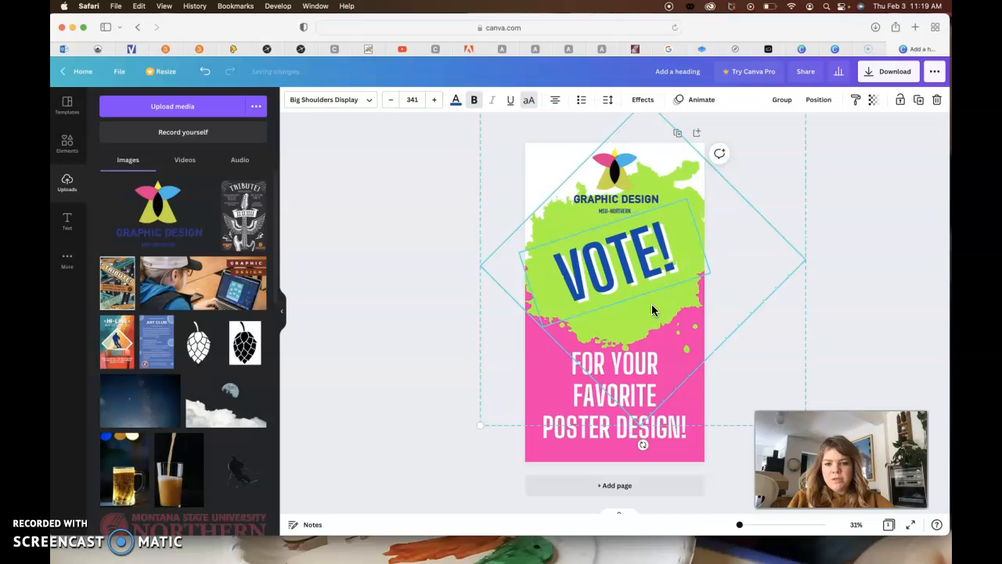
{"action": "key", "text": "Down"}
{"action": "key", "text": "Down"}
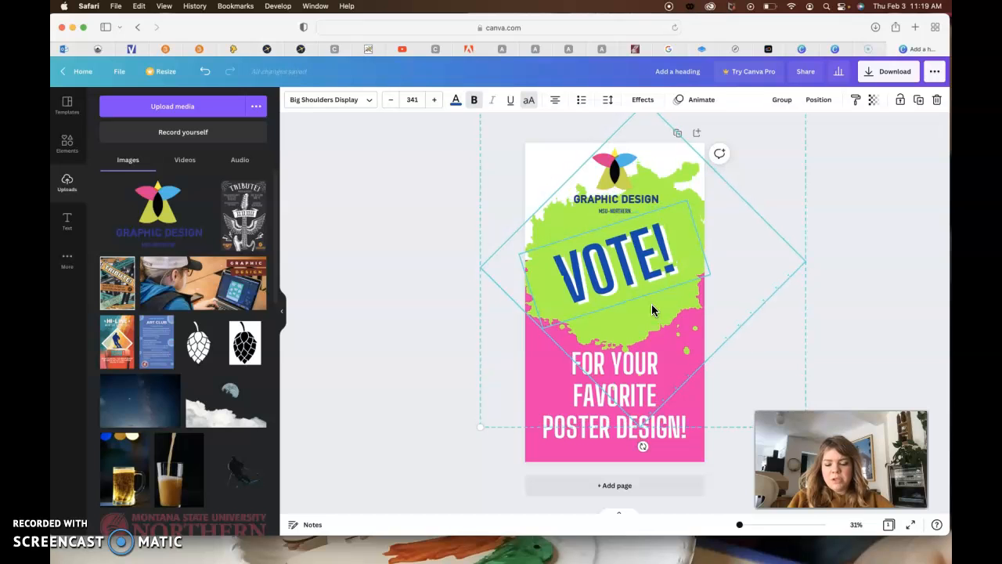
{"action": "left_click", "coordinate": [901, 343]}
{"action": "left_click", "coordinate": [611, 189]}
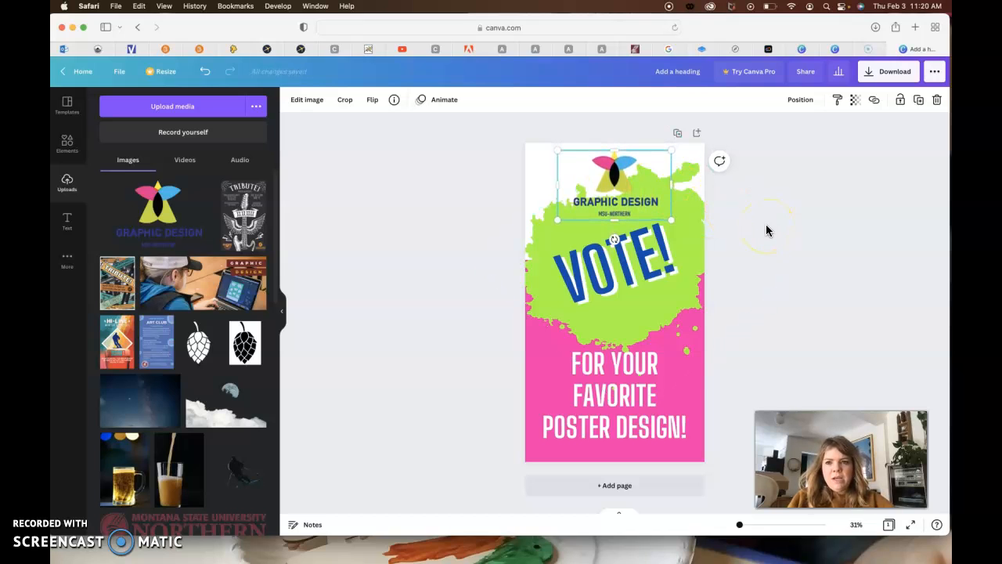
- Review the pages of the example "Cold, smooth and tasty Story" design, from the VOTE! page through the numbered posters to the last page
{"action": "left_click", "coordinate": [839, 48]}
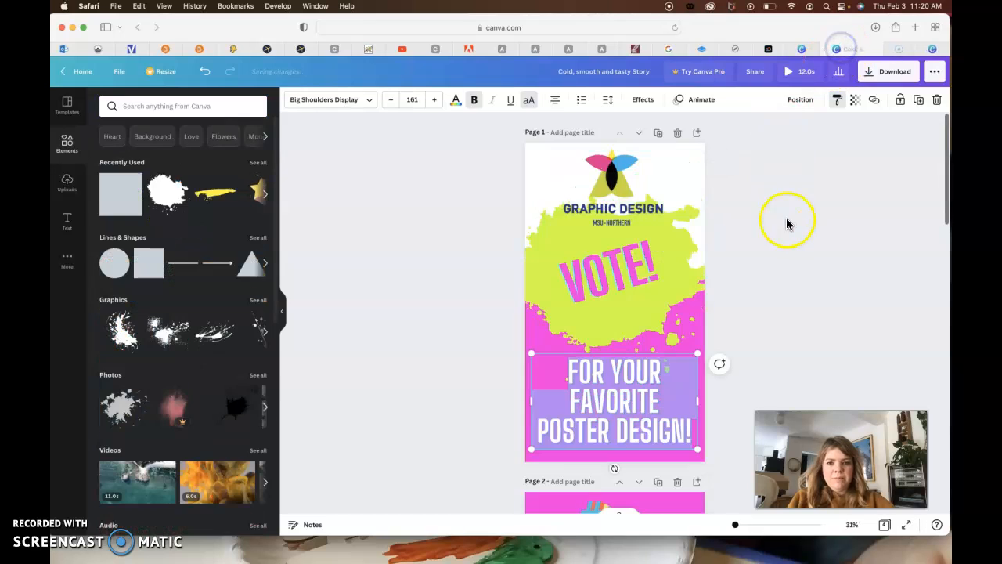
{"action": "left_click", "coordinate": [769, 292]}
{"action": "scroll", "coordinate": [752, 302], "scroll_direction": "down", "scroll_amount": 3}
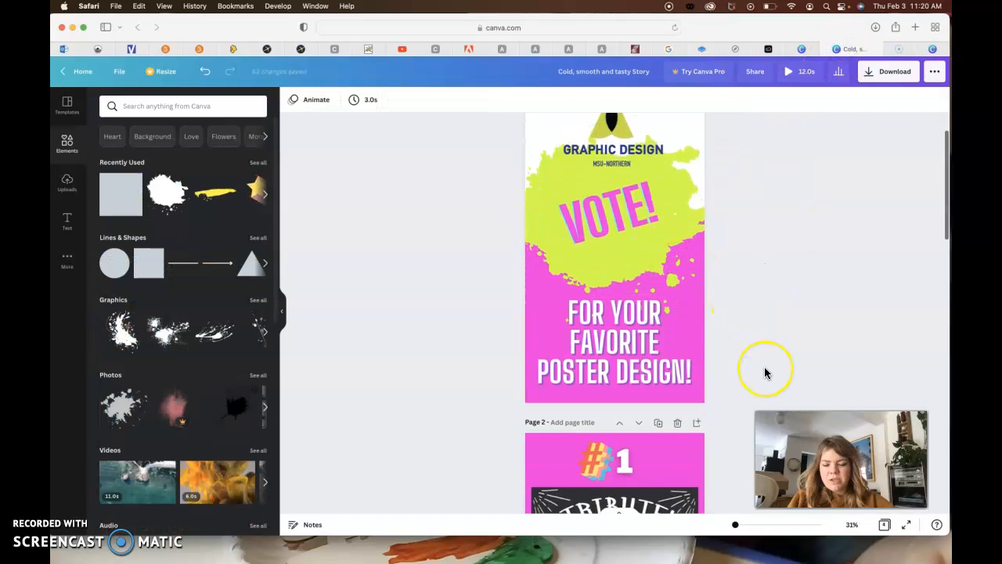
{"action": "scroll", "coordinate": [766, 372], "scroll_direction": "down", "scroll_amount": 10}
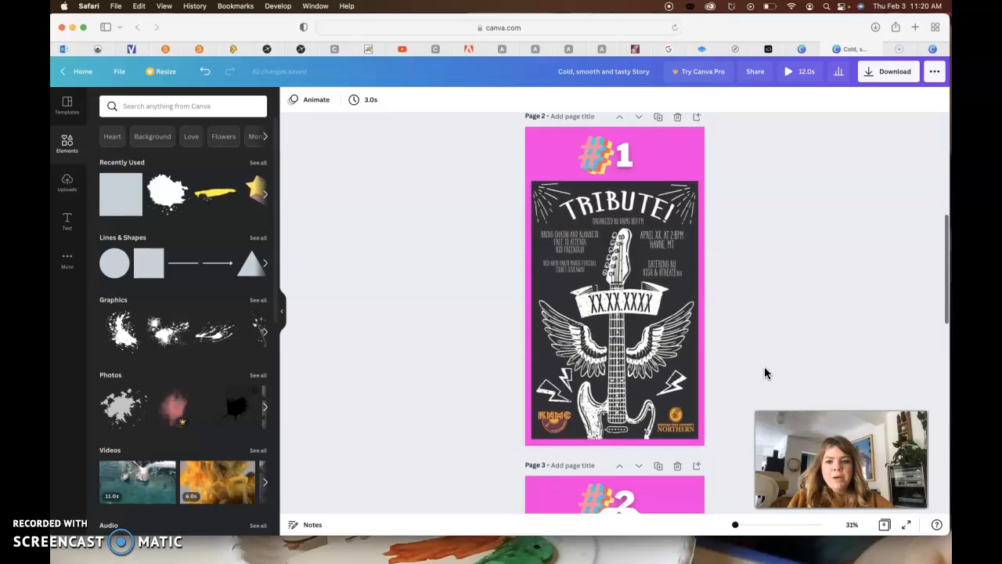
{"action": "left_click", "coordinate": [654, 399]}
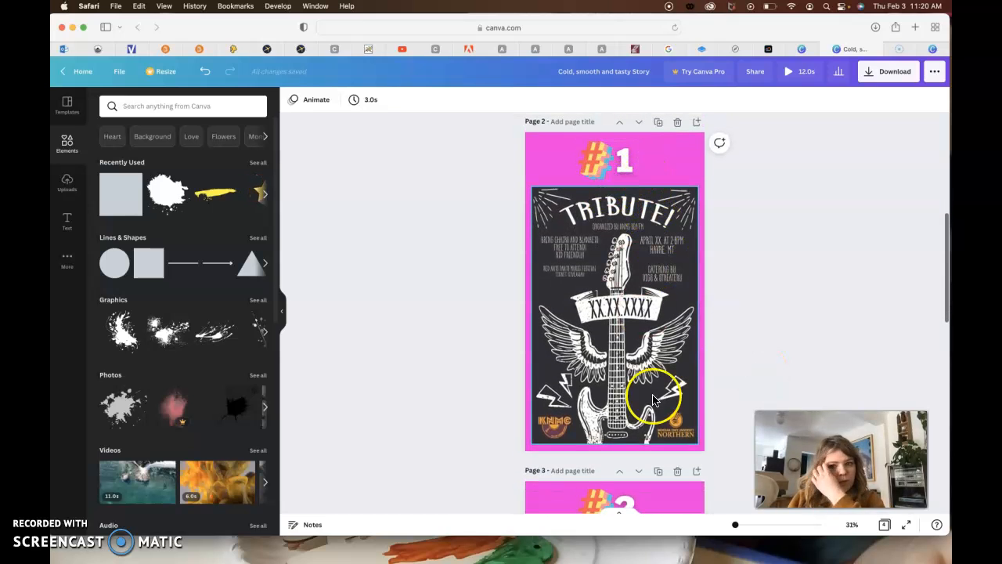
{"action": "scroll", "coordinate": [736, 431], "scroll_direction": "down", "scroll_amount": 8}
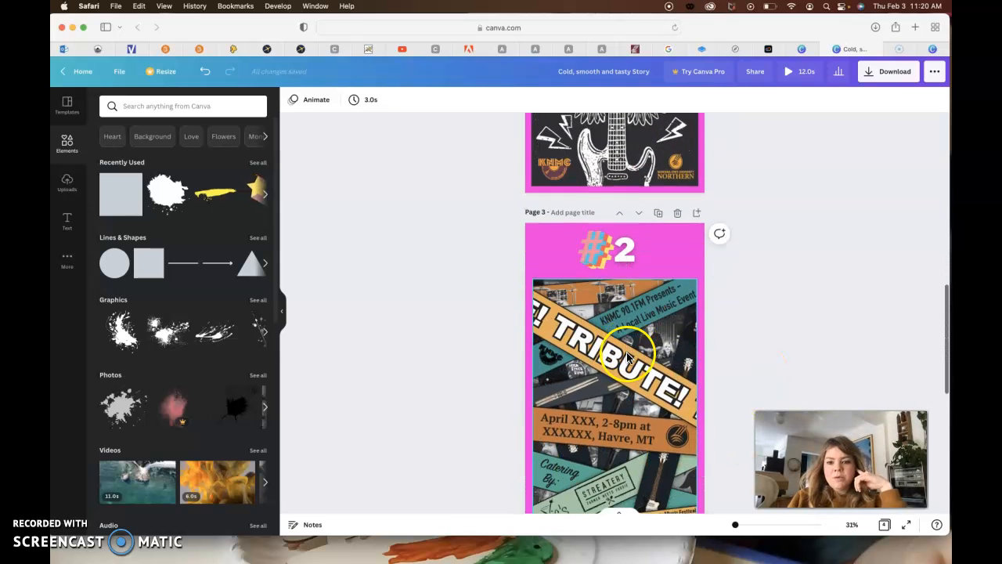
{"action": "scroll", "coordinate": [627, 356], "scroll_direction": "down", "scroll_amount": 3}
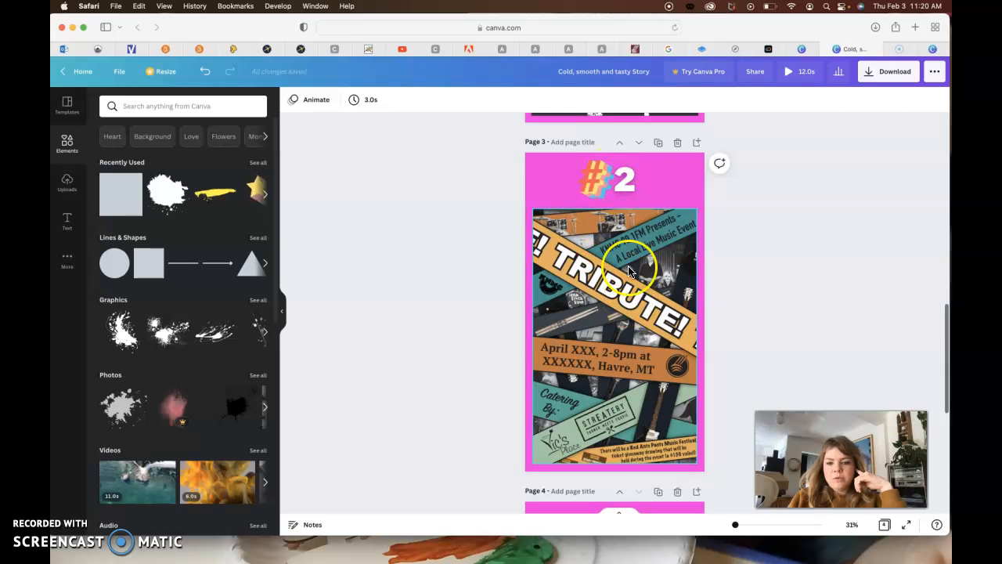
{"action": "scroll", "coordinate": [629, 271], "scroll_direction": "up", "scroll_amount": 7}
{"action": "left_click", "coordinate": [631, 337]}
{"action": "scroll", "coordinate": [630, 340], "scroll_direction": "down", "scroll_amount": 7}
{"action": "left_click", "coordinate": [629, 342]}
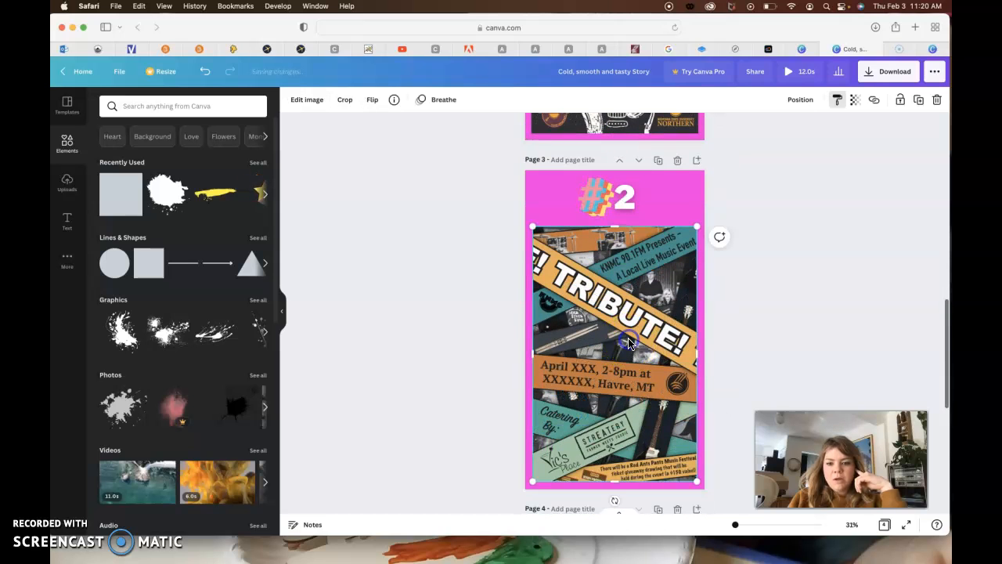
{"action": "scroll", "coordinate": [732, 351], "scroll_direction": "down", "scroll_amount": 10}
{"action": "left_click", "coordinate": [593, 358]}
{"action": "left_click", "coordinate": [657, 370]}
{"action": "left_click", "coordinate": [635, 437]}
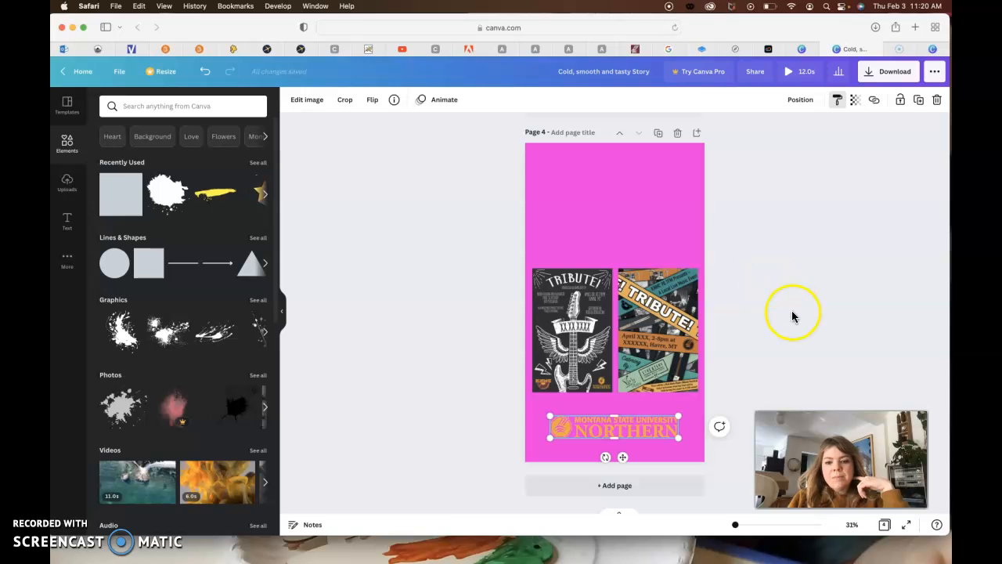
{"action": "scroll", "coordinate": [811, 244], "scroll_direction": "up", "scroll_amount": 15}
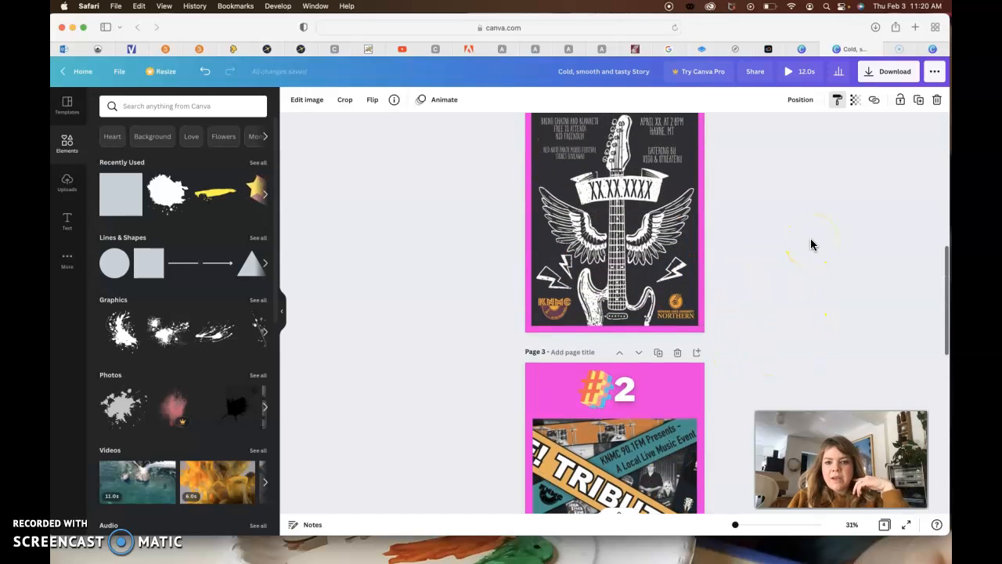
- Return to the VOTE! story, add a second page with the pink background, and search the elements for "instagram"
{"action": "left_click", "coordinate": [930, 49]}
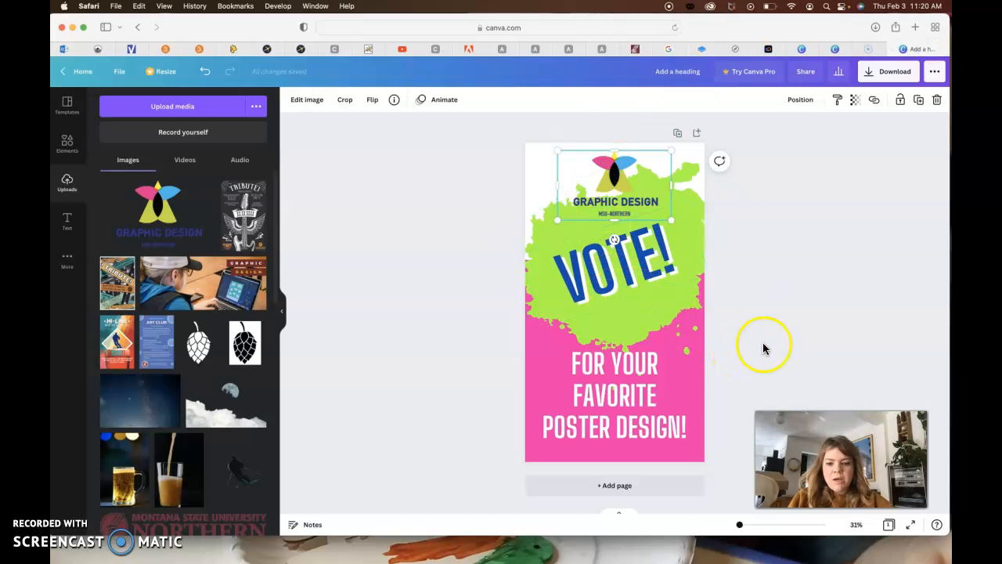
{"action": "left_click", "coordinate": [640, 485]}
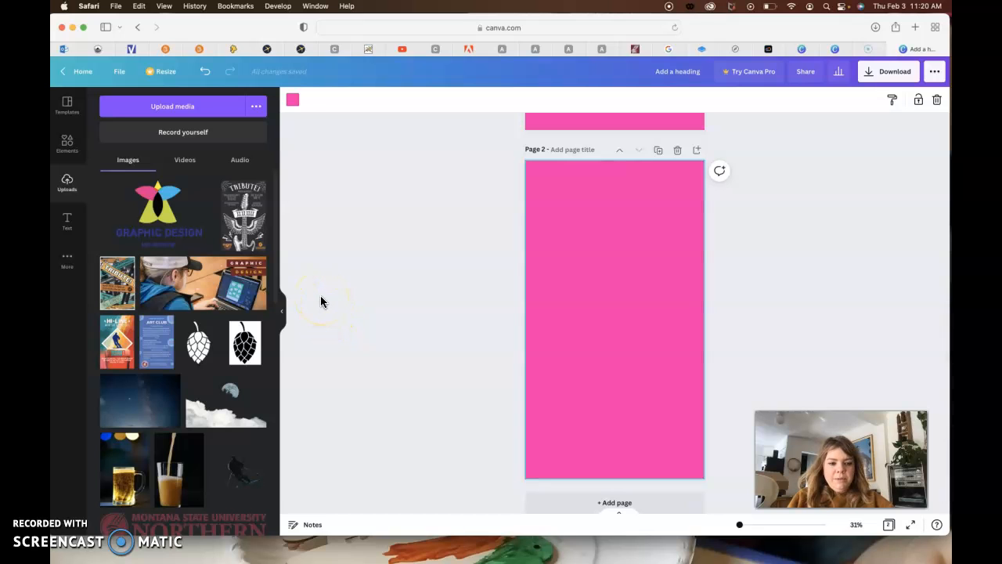
{"action": "left_click", "coordinate": [69, 160]}
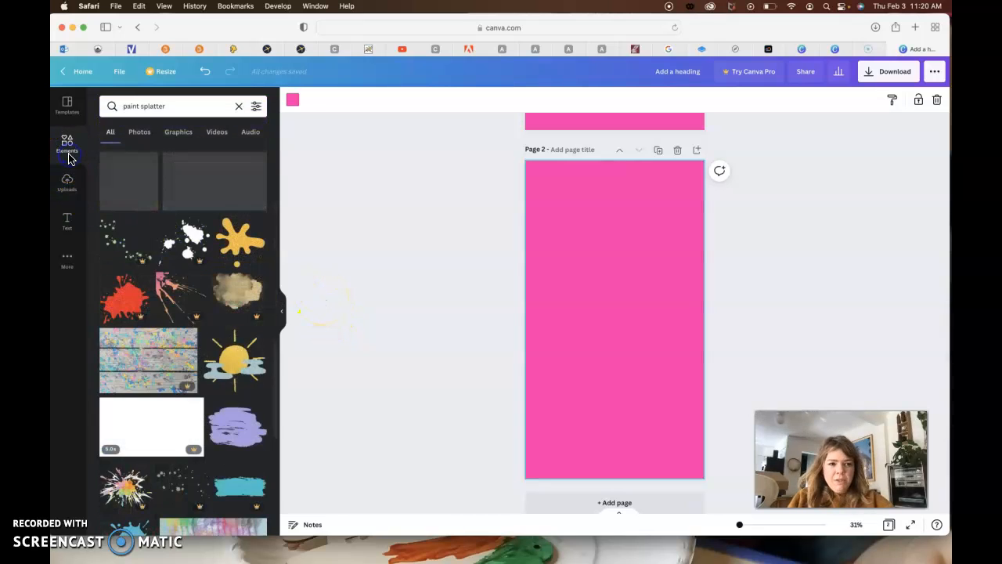
{"action": "double_click", "coordinate": [171, 106]}
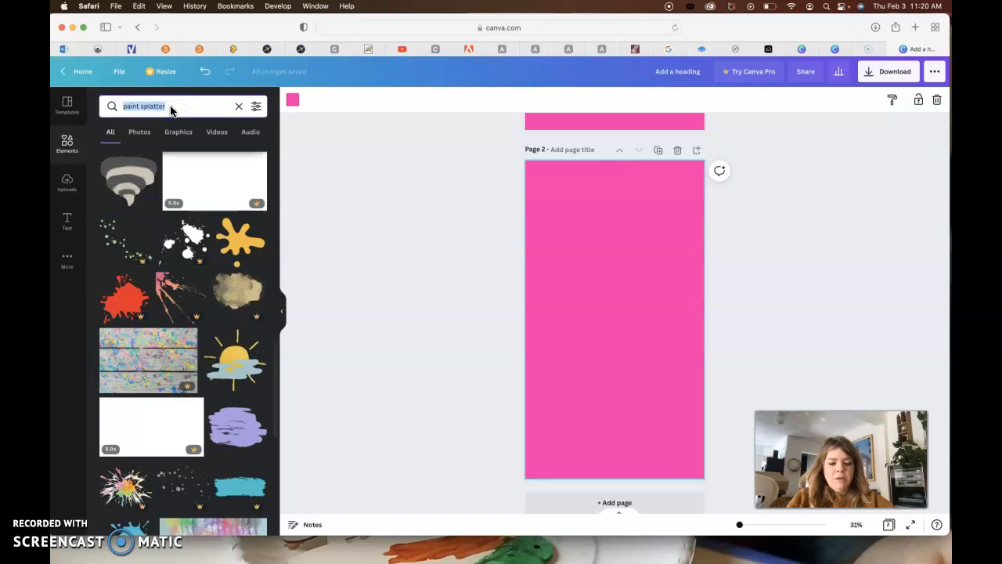
{"action": "type", "text": "ins"}
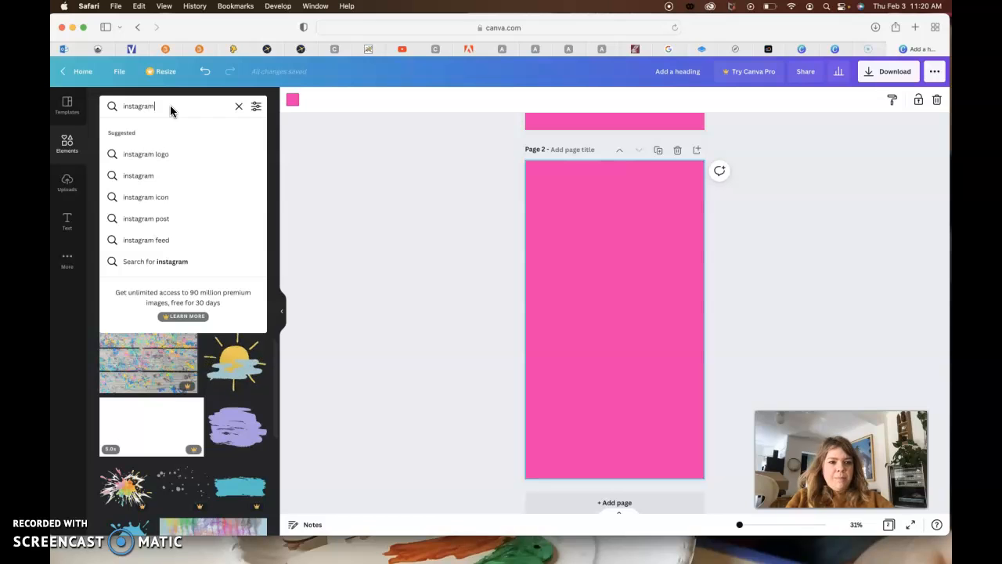
{"action": "type", "text": "tagram"}
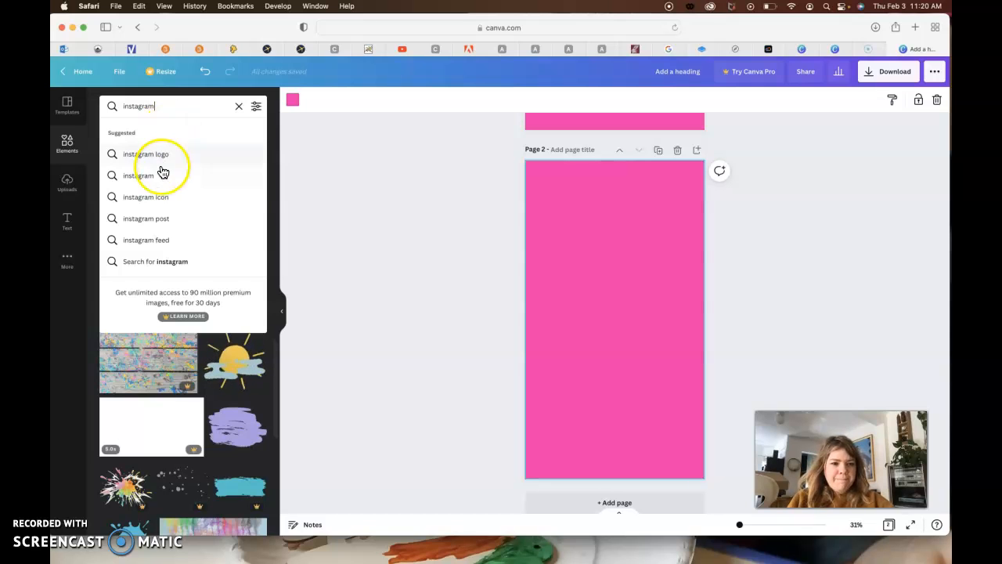
{"action": "left_click", "coordinate": [173, 262]}
- Add the multicolored 3D hashtag sticker to page 2, shrink it, and place it near the top, slightly left of center
{"action": "scroll", "coordinate": [180, 349], "scroll_direction": "down", "scroll_amount": 1}
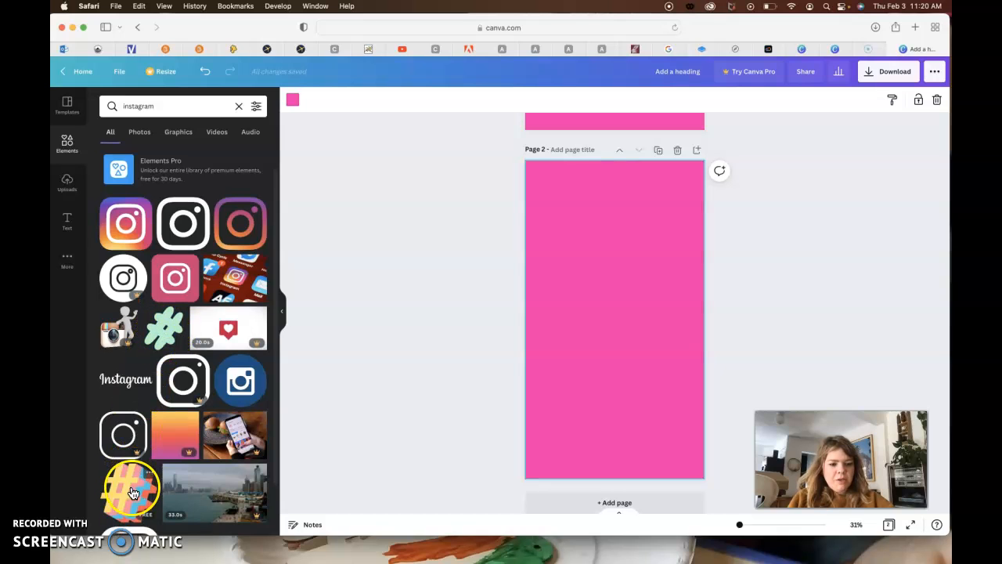
{"action": "scroll", "coordinate": [128, 470], "scroll_direction": "down", "scroll_amount": 3}
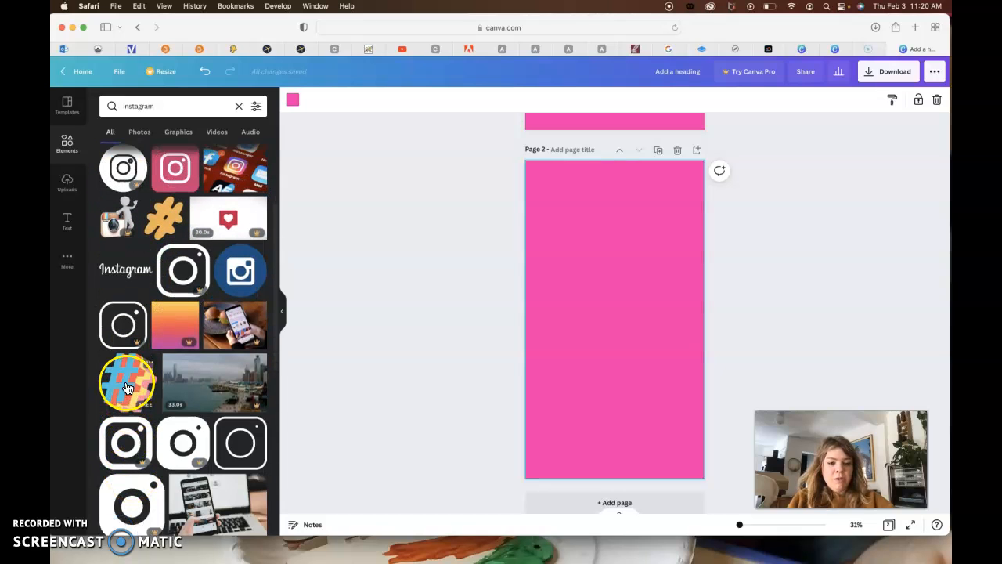
{"action": "left_click", "coordinate": [127, 387]}
{"action": "left_click_drag", "start_coordinate": [687, 395], "coordinate": [595, 301]}
{"action": "left_click_drag", "start_coordinate": [583, 260], "coordinate": [600, 213]}
{"action": "left_click", "coordinate": [465, 239]}
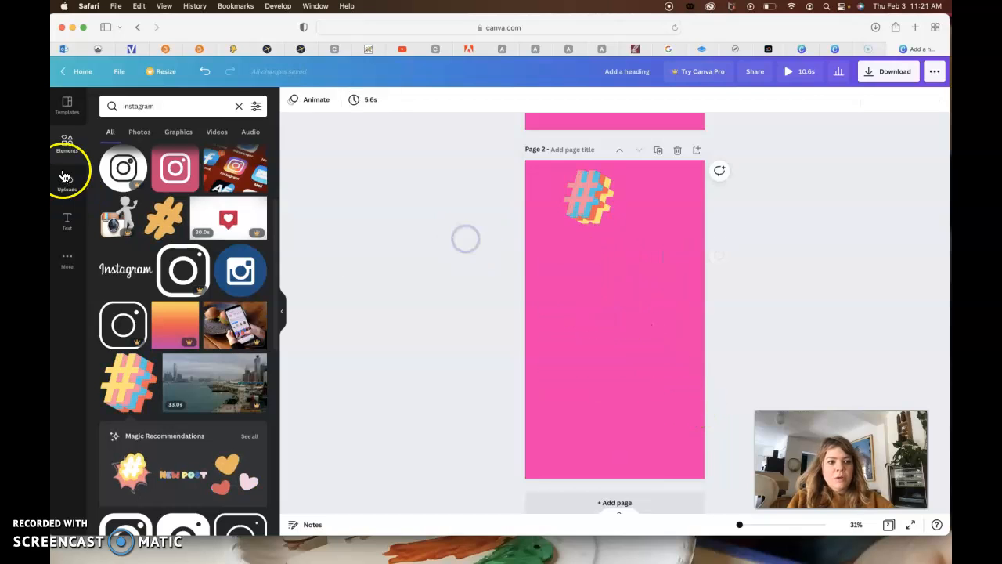
- Add the recently used GLOW text style to page 2 and change its text to "1"
{"action": "left_click", "coordinate": [67, 222]}
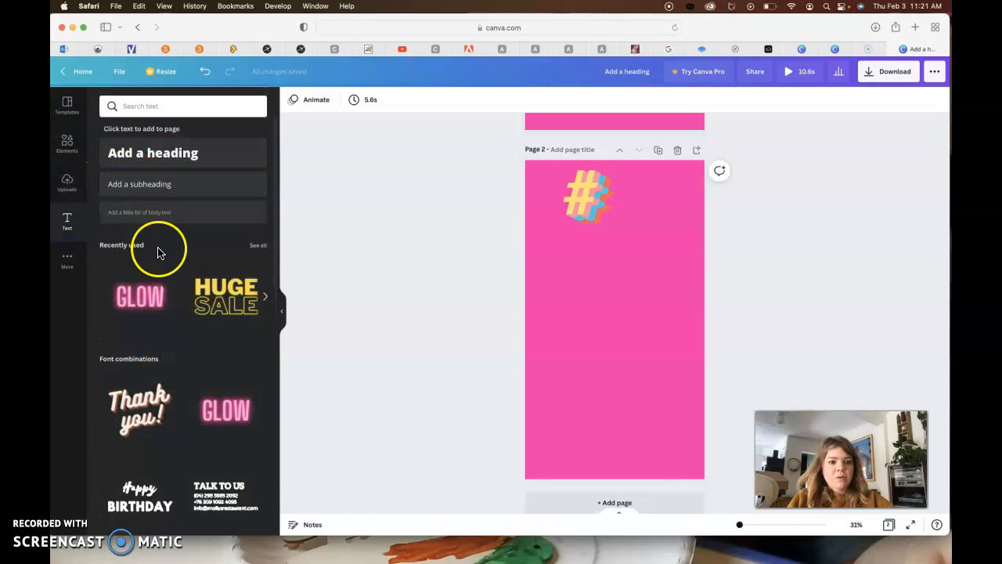
{"action": "left_click", "coordinate": [140, 296]}
{"action": "double_click", "coordinate": [623, 317]}
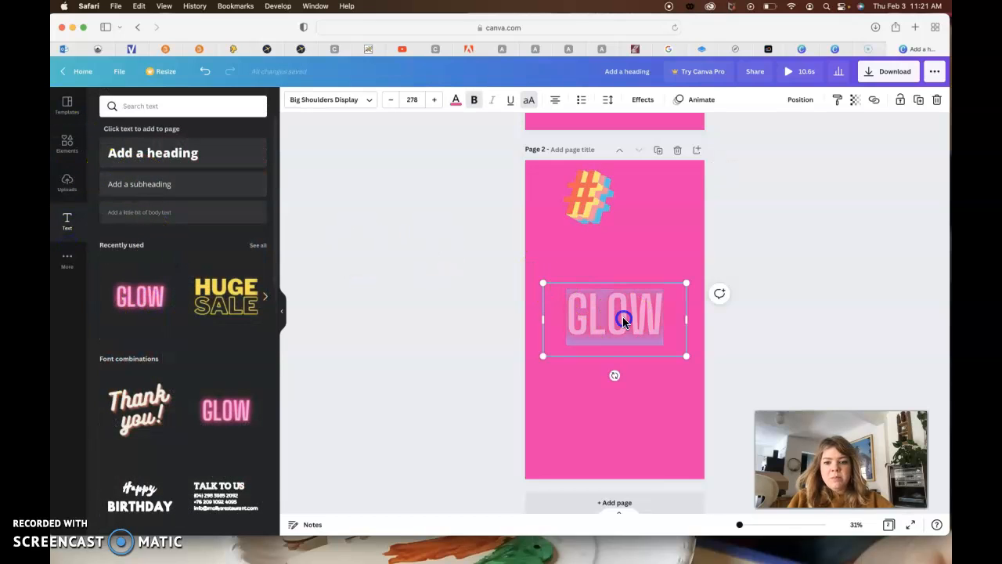
{"action": "type", "text": "1"}
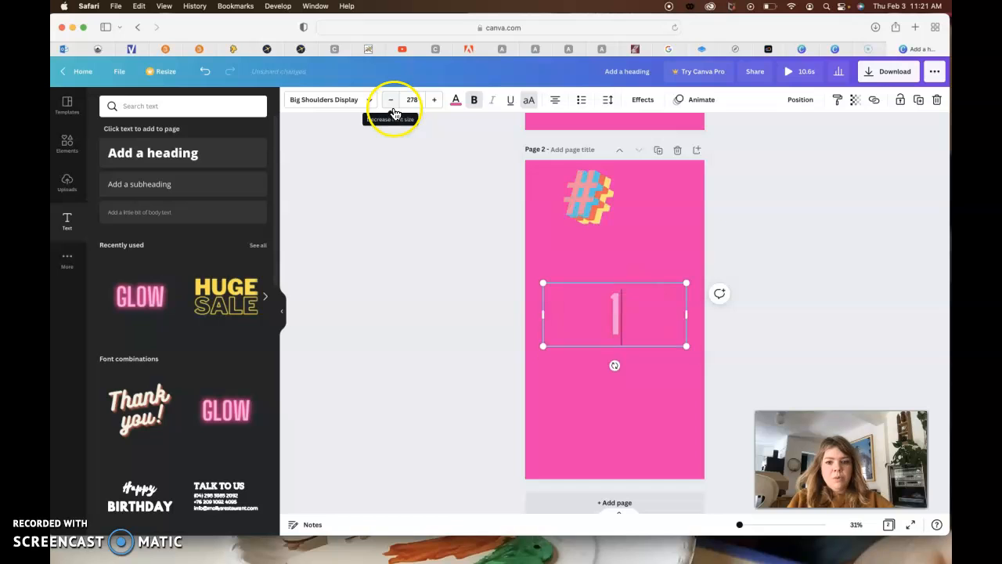
- Color the "1" white and set its text effect style to None
{"action": "double_click", "coordinate": [616, 310]}
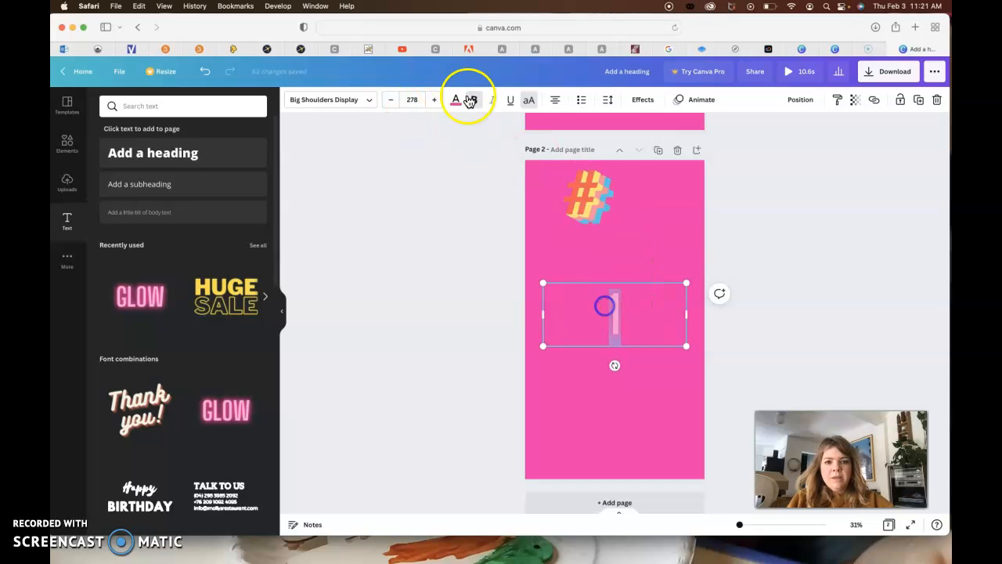
{"action": "left_click", "coordinate": [456, 100]}
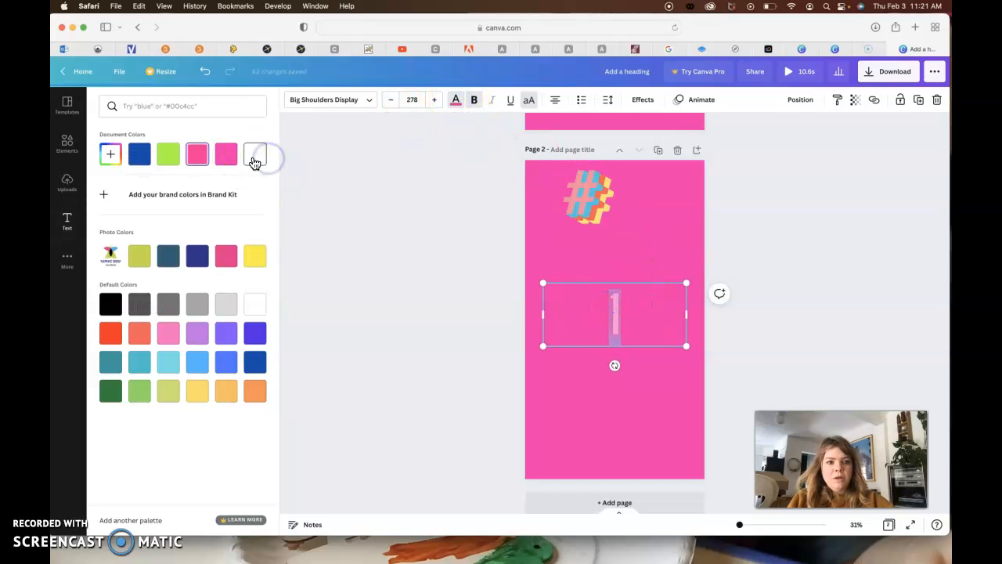
{"action": "left_click", "coordinate": [256, 154]}
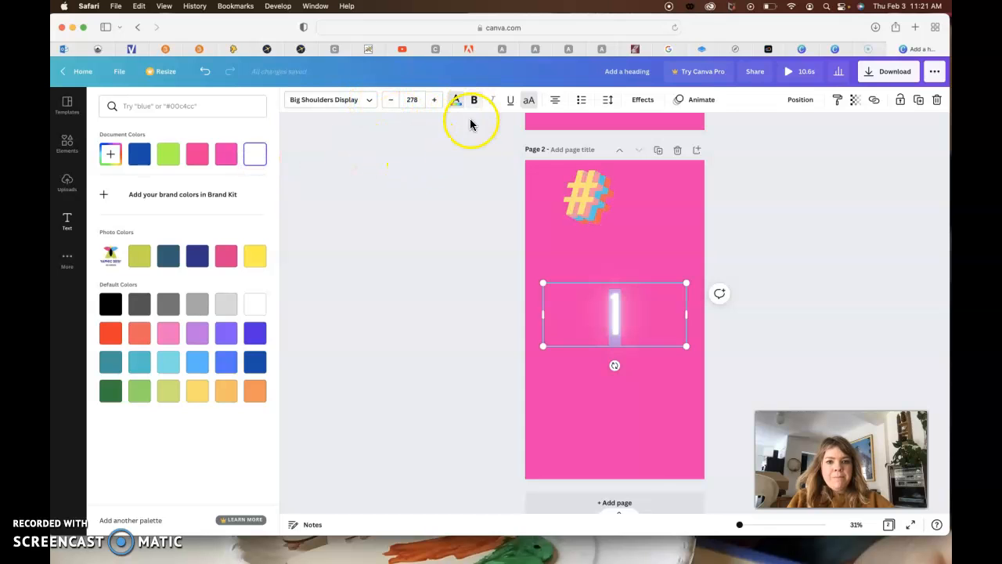
{"action": "left_click", "coordinate": [447, 213]}
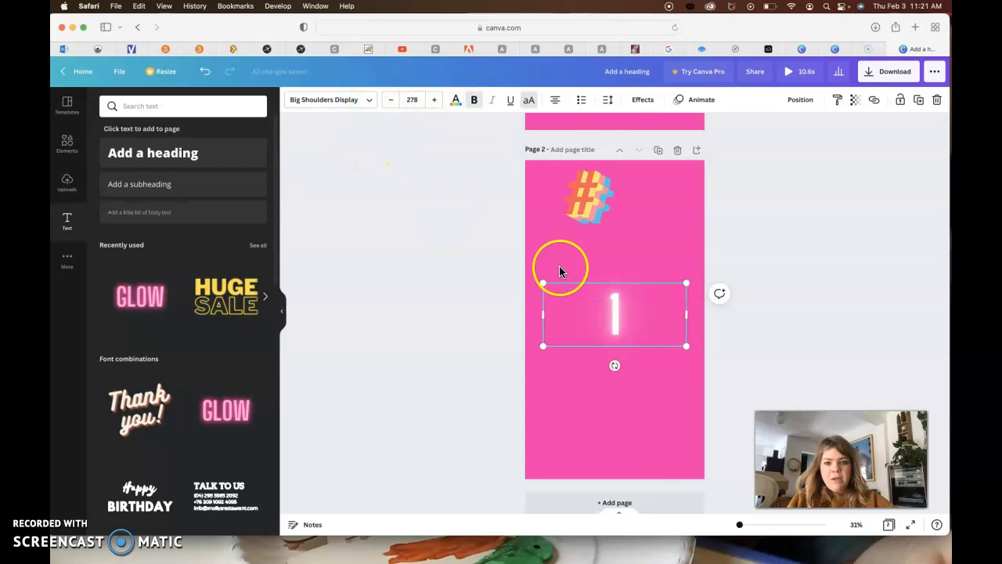
{"action": "left_click", "coordinate": [643, 100]}
{"action": "left_click", "coordinate": [129, 174]}
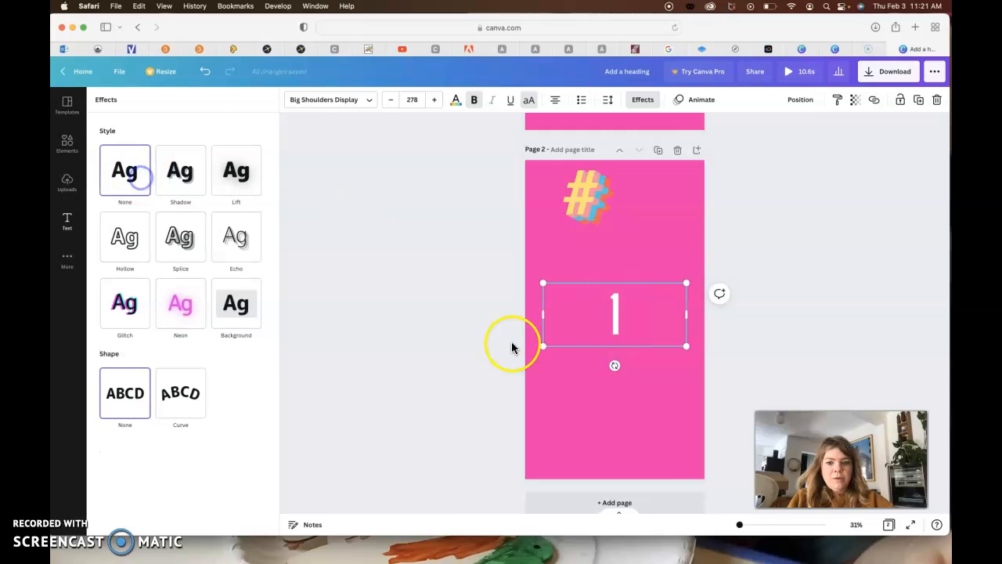
- Move the "1" up beside the hashtag sticker at the top of page 2 and deselect it
{"action": "left_click_drag", "start_coordinate": [567, 284], "coordinate": [574, 171]}
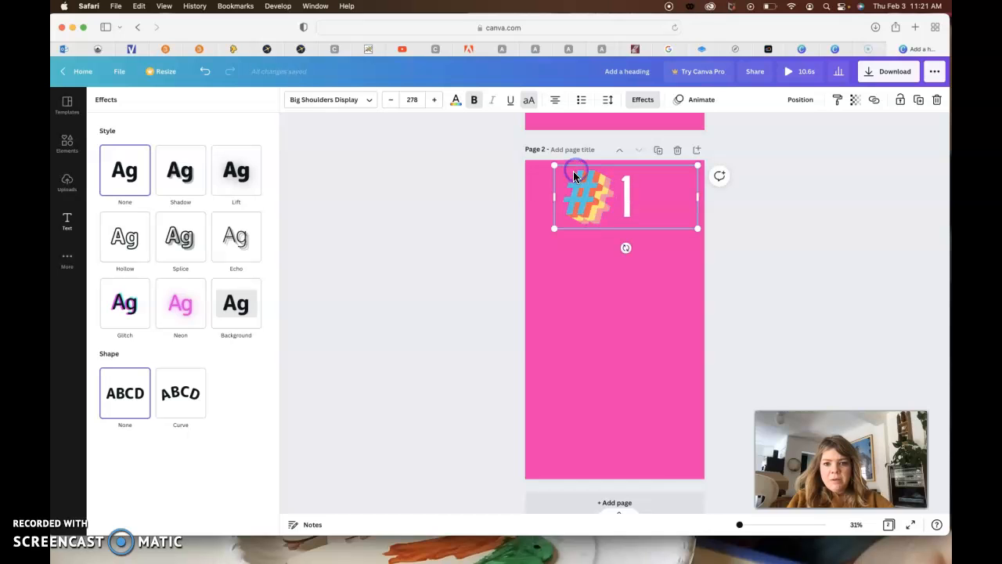
{"action": "left_click", "coordinate": [498, 211]}
{"action": "left_click", "coordinate": [447, 192]}
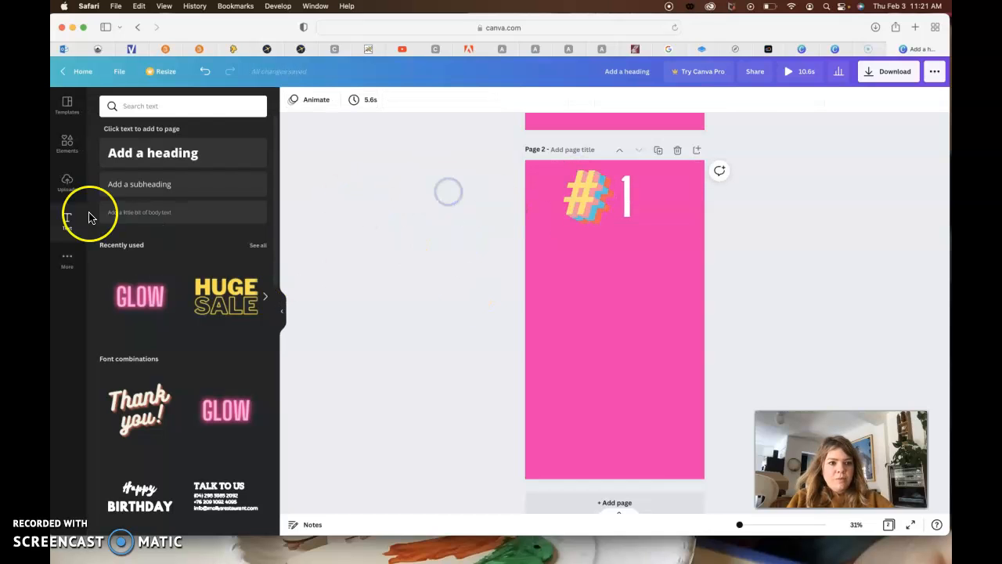
- Add the uploaded guitar TRIBUTE! poster to page 2, scale it to nearly the page width, and center it below the number
{"action": "left_click", "coordinate": [69, 193]}
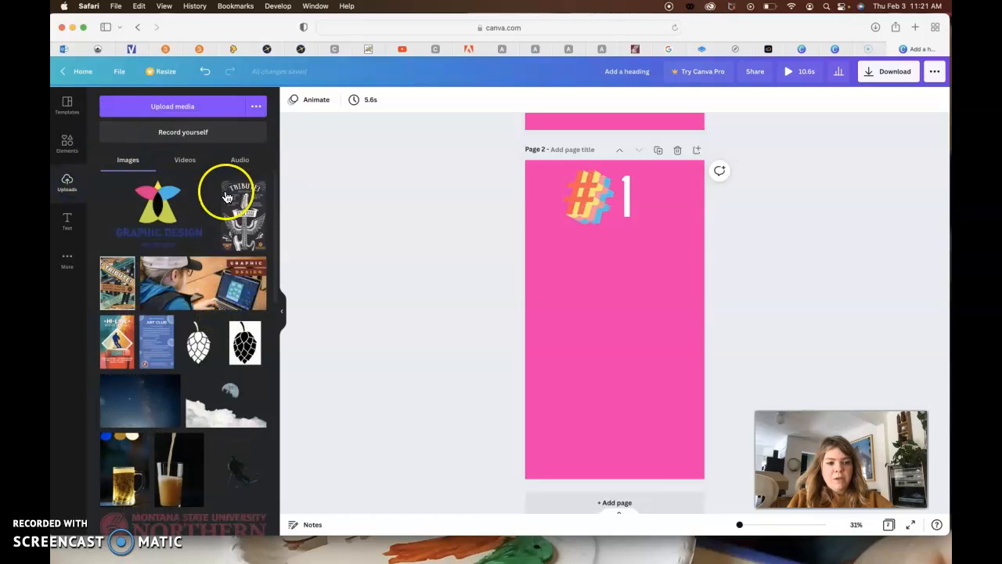
{"action": "left_click", "coordinate": [244, 222]}
{"action": "left_click_drag", "start_coordinate": [602, 300], "coordinate": [582, 355]}
{"action": "left_click_drag", "start_coordinate": [660, 273], "coordinate": [713, 230]}
{"action": "left_click_drag", "start_coordinate": [620, 303], "coordinate": [623, 304]}
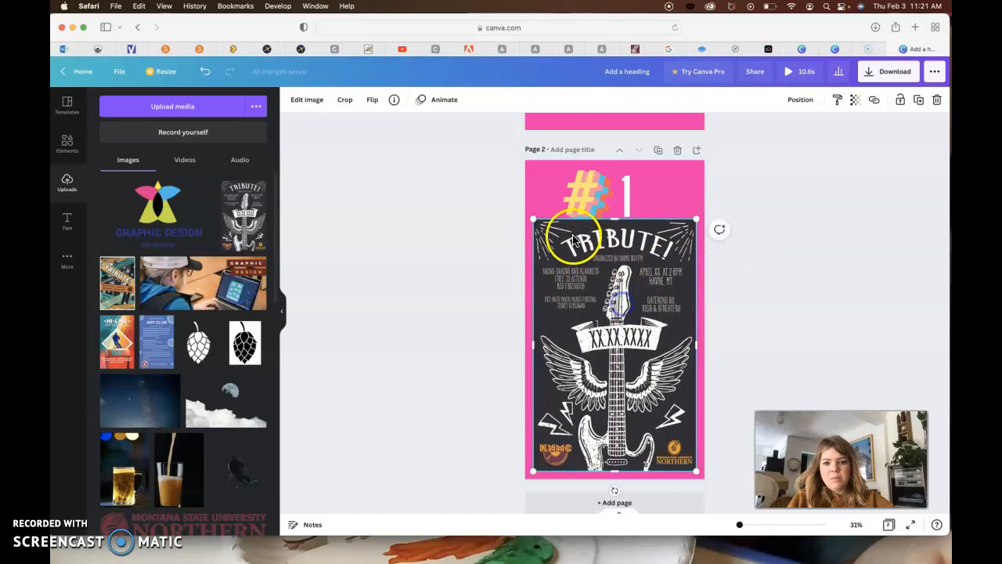
- Narrow the "1" text box, shrink the hashtag sticker, and center both above the guitar poster on page 2
{"action": "left_click", "coordinate": [589, 204]}
{"action": "left_click_drag", "start_coordinate": [697, 228], "coordinate": [684, 219]}
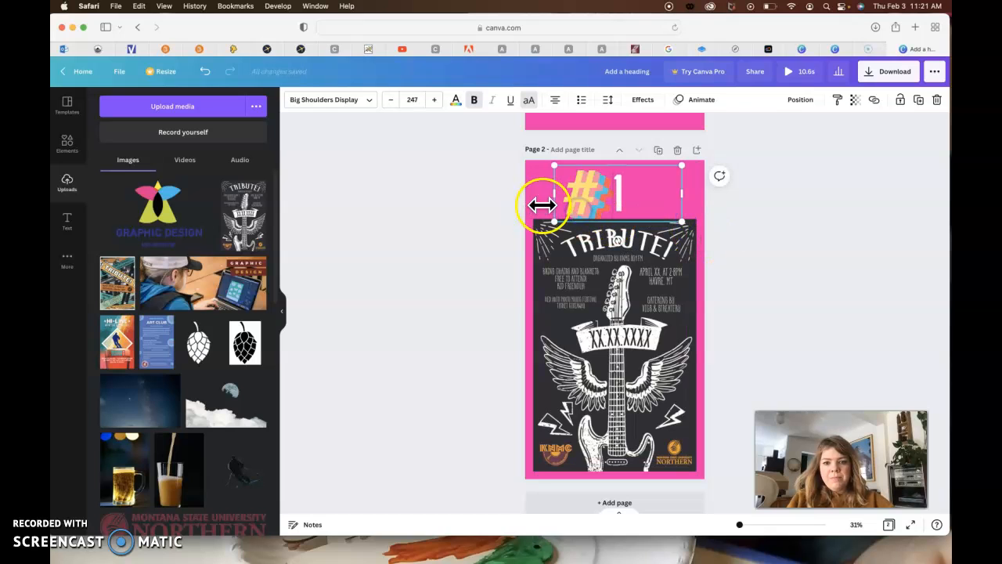
{"action": "left_click_drag", "start_coordinate": [555, 194], "coordinate": [651, 196]}
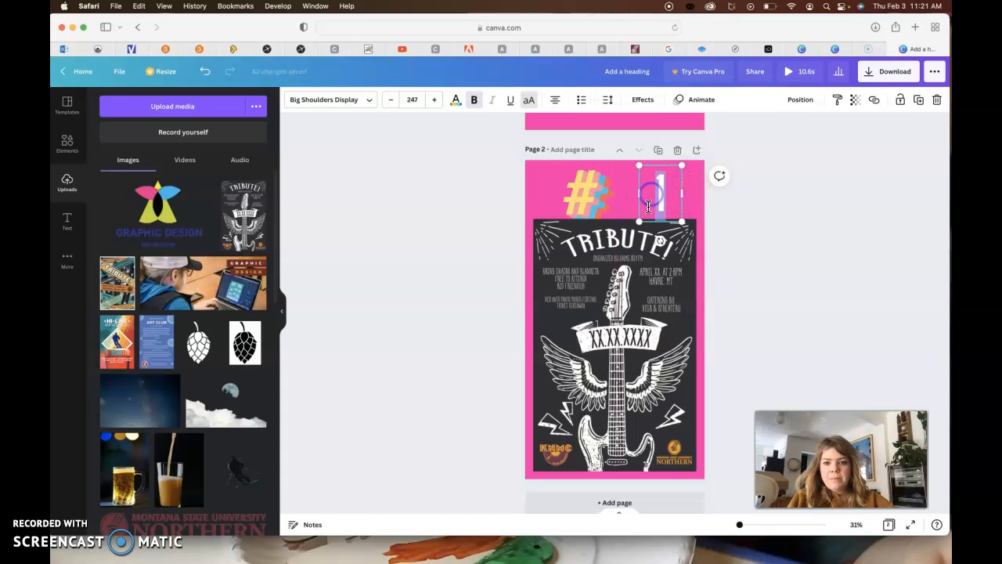
{"action": "left_click_drag", "start_coordinate": [659, 244], "coordinate": [627, 198]}
{"action": "left_click", "coordinate": [777, 223]}
{"action": "left_click", "coordinate": [584, 204]}
{"action": "left_click", "coordinate": [778, 251]}
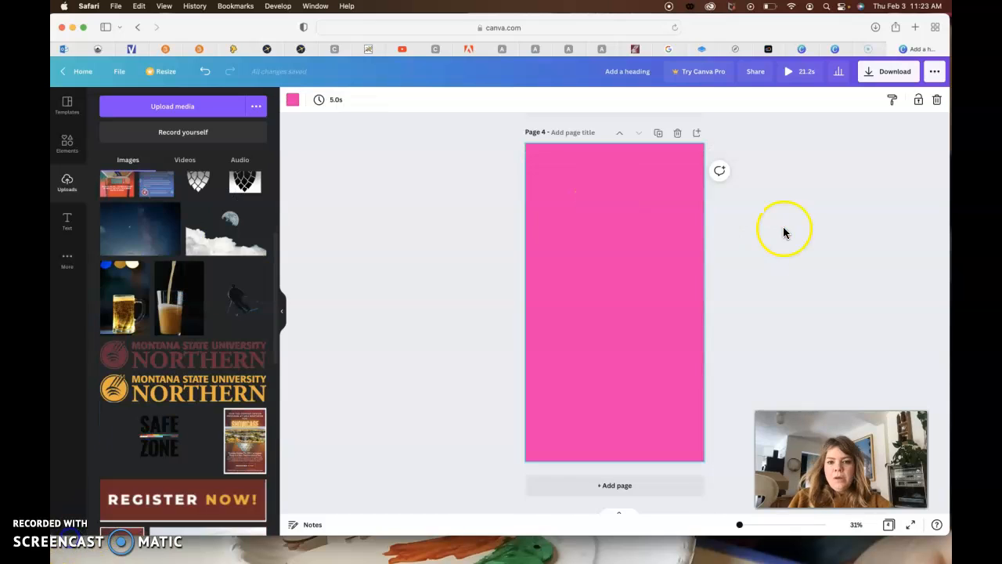
- Review the numbered poster pages and the blank page 4
{"action": "scroll", "coordinate": [783, 230], "scroll_direction": "up", "scroll_amount": 5}
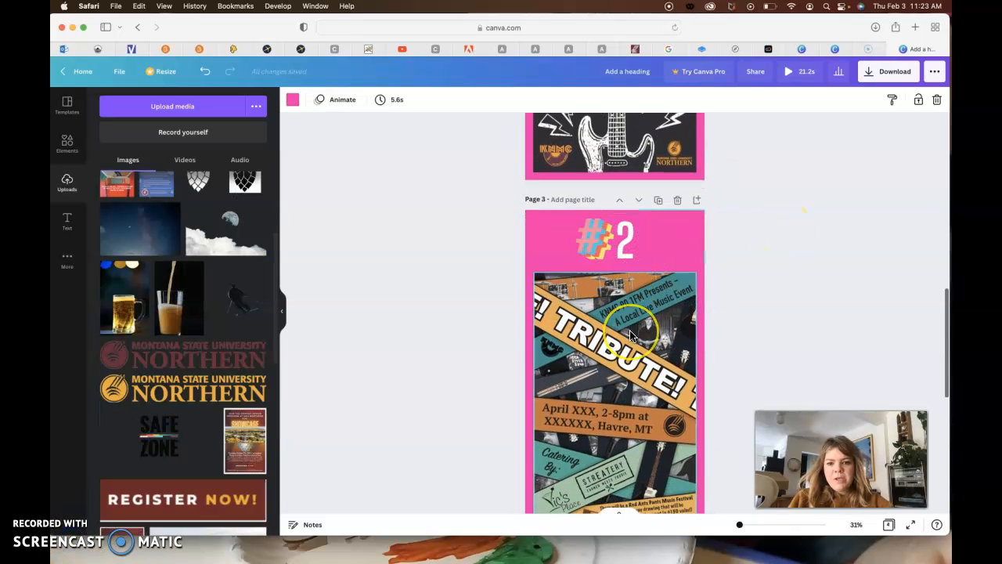
{"action": "scroll", "coordinate": [632, 335], "scroll_direction": "down", "scroll_amount": 2}
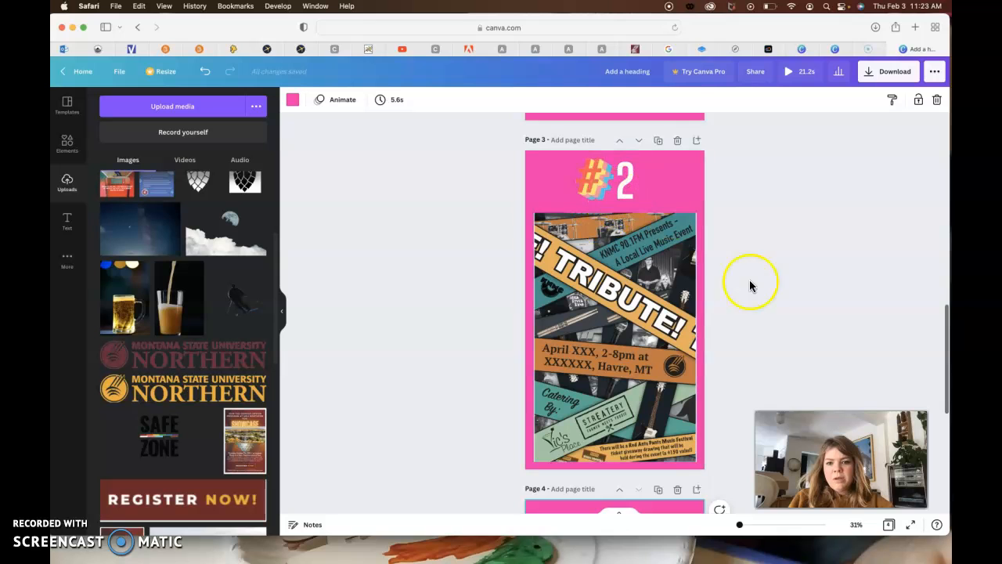
{"action": "scroll", "coordinate": [787, 337], "scroll_direction": "down", "scroll_amount": 1}
{"action": "scroll", "coordinate": [788, 337], "scroll_direction": "up", "scroll_amount": 10}
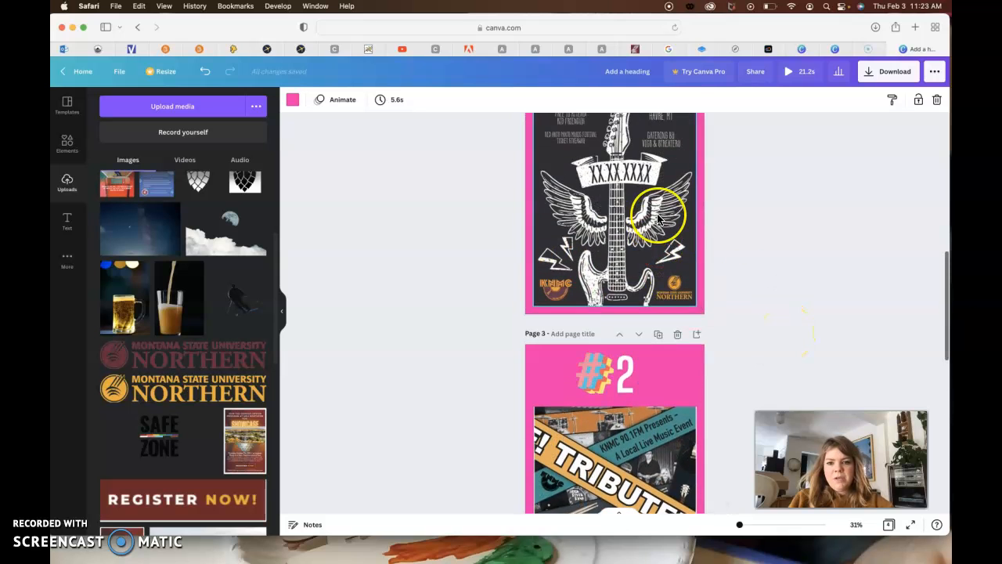
{"action": "scroll", "coordinate": [658, 219], "scroll_direction": "down", "scroll_amount": 9}
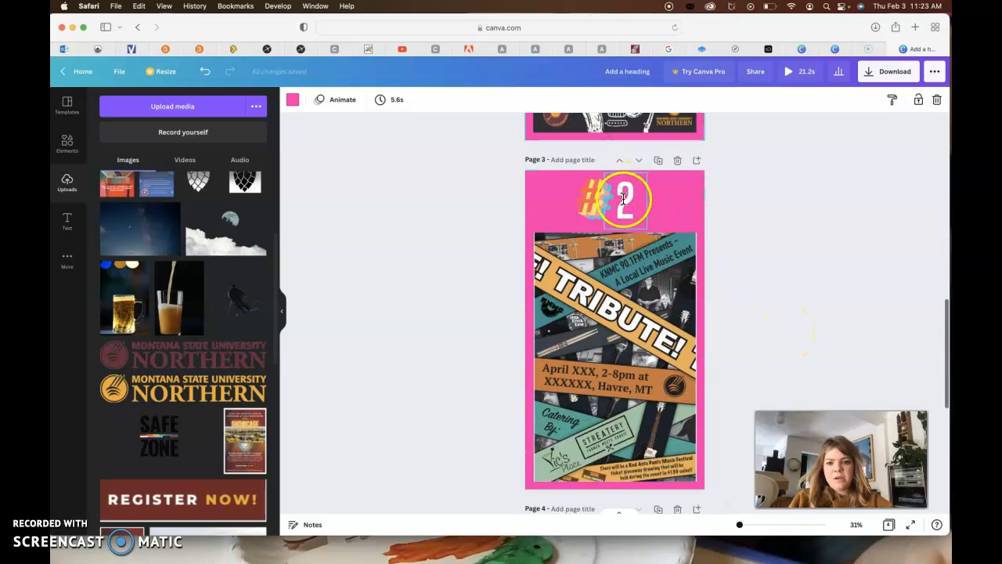
{"action": "scroll", "coordinate": [741, 353], "scroll_direction": "down", "scroll_amount": 8}
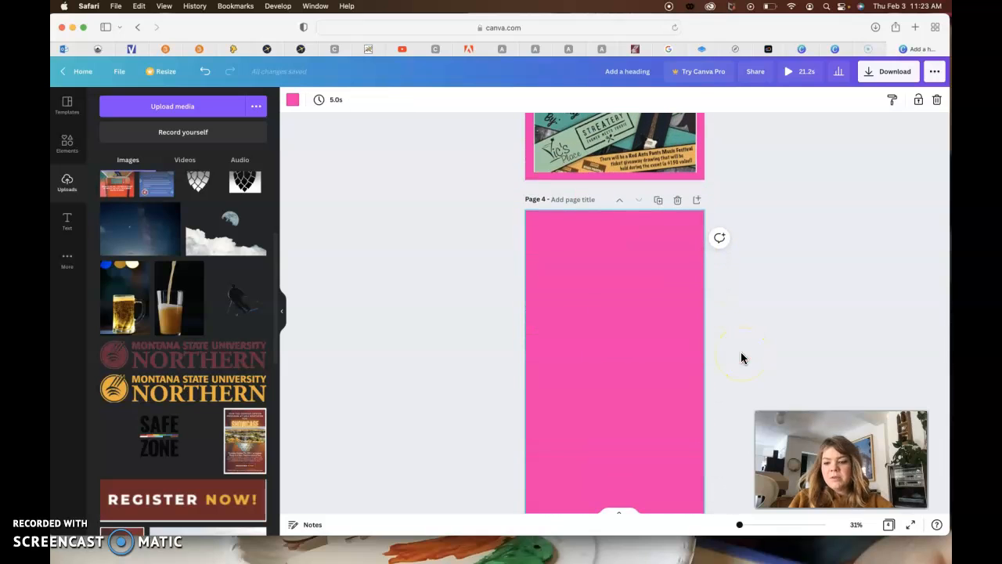
{"action": "scroll", "coordinate": [742, 358], "scroll_direction": "down", "scroll_amount": 1}
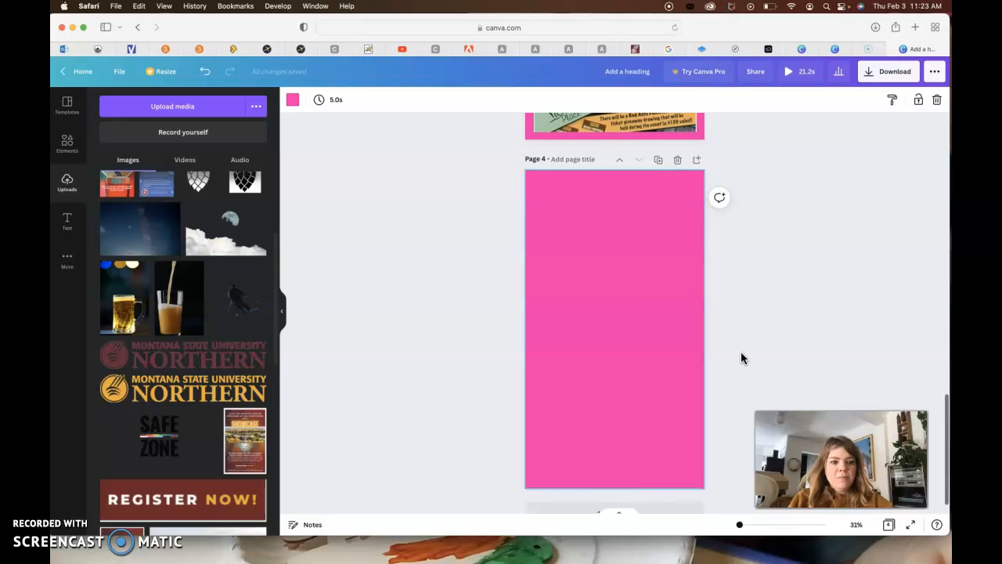
- Add the gold Montana State University Northern logo to page 4, enlarge it slightly, and place it centered near the page's lower edge
{"action": "left_click", "coordinate": [243, 396]}
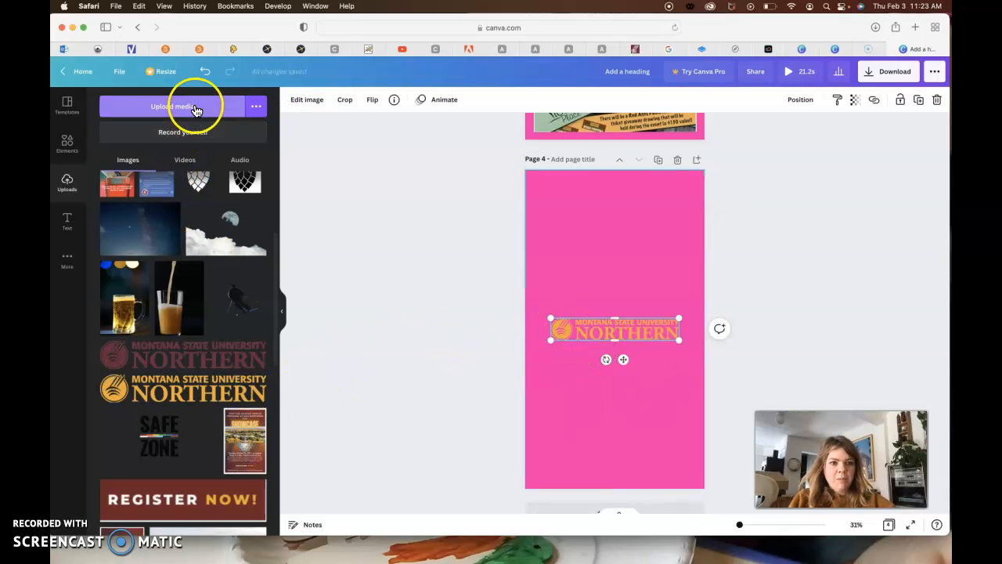
{"action": "left_click_drag", "start_coordinate": [553, 339], "coordinate": [537, 352]}
{"action": "left_click_drag", "start_coordinate": [624, 334], "coordinate": [635, 457]}
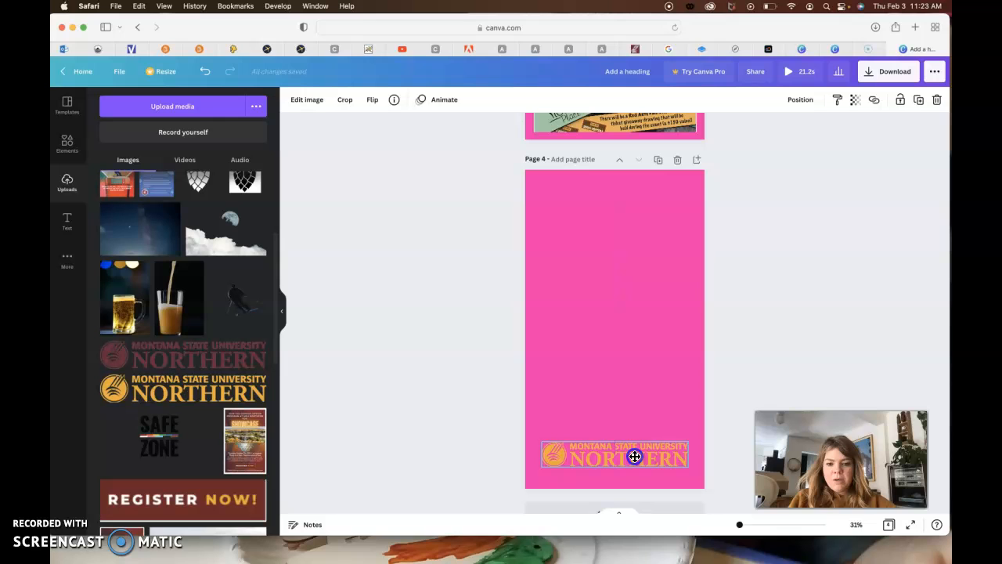
{"action": "left_click", "coordinate": [801, 357]}
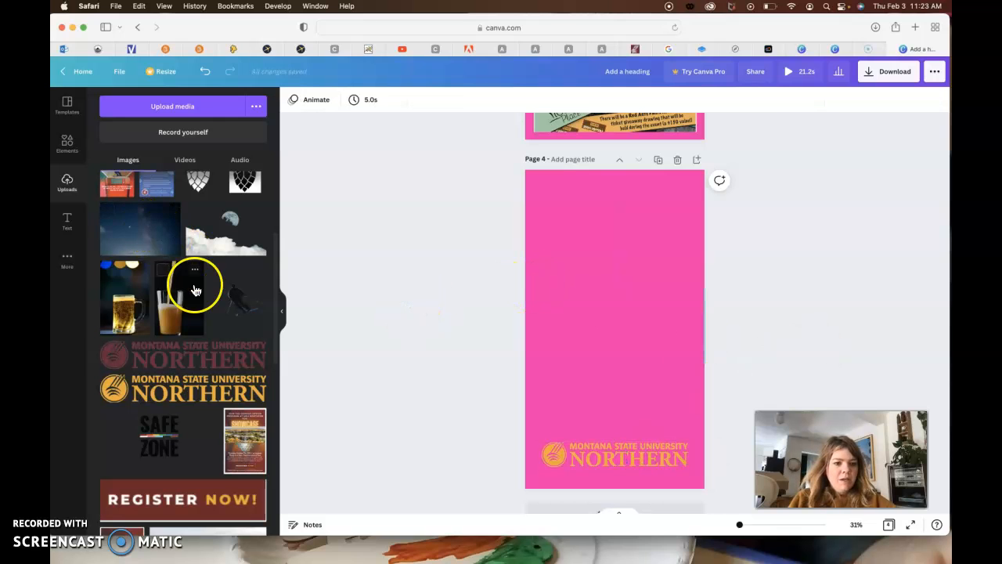
- Add the striped TRIBUTE! poster to page 4, crop its white edges, and shrink it into the right part of the page
{"action": "scroll", "coordinate": [195, 287], "scroll_direction": "up", "scroll_amount": 5}
{"action": "left_click", "coordinate": [119, 266]}
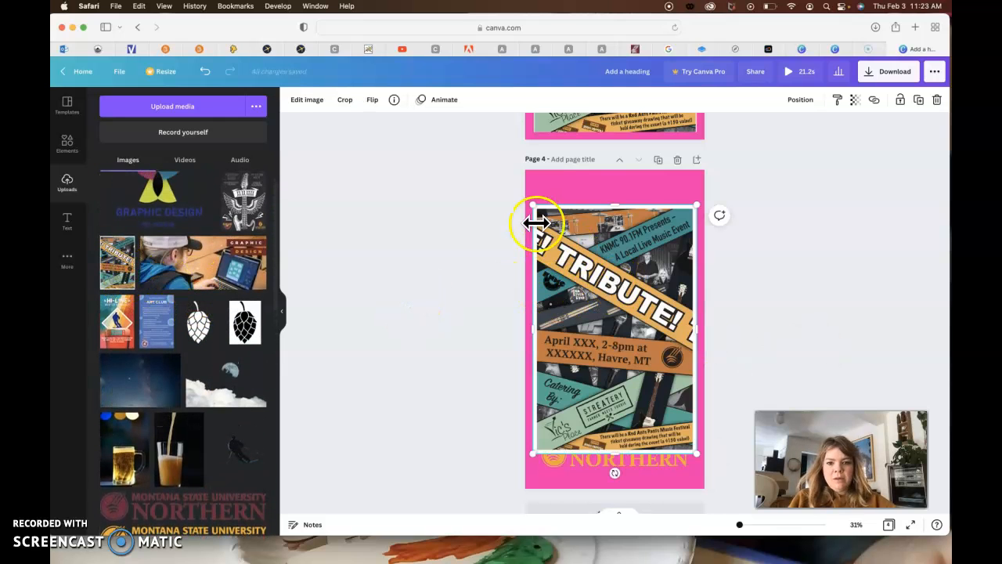
{"action": "left_click_drag", "start_coordinate": [535, 332], "coordinate": [535, 332]}
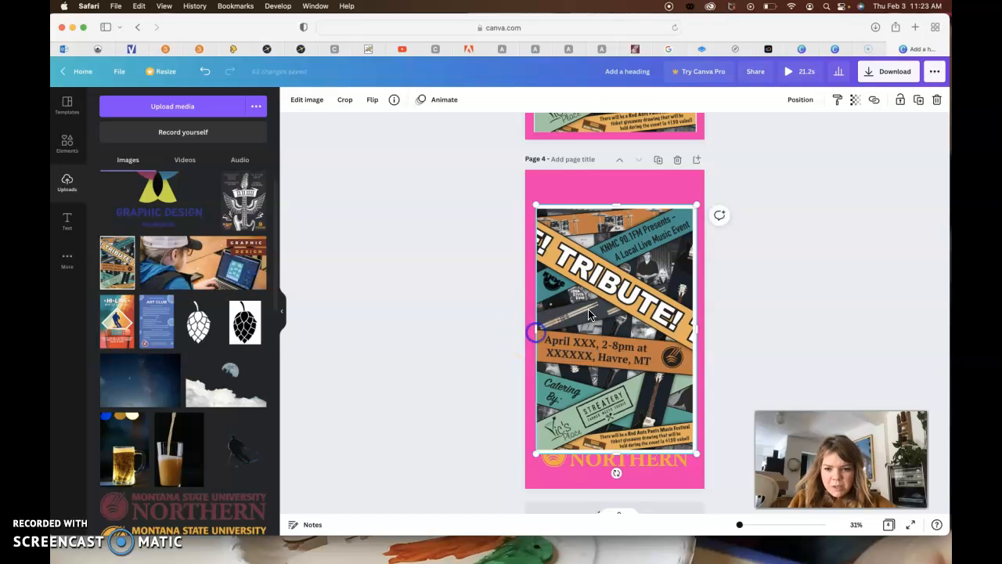
{"action": "left_click_drag", "start_coordinate": [696, 330], "coordinate": [694, 330]}
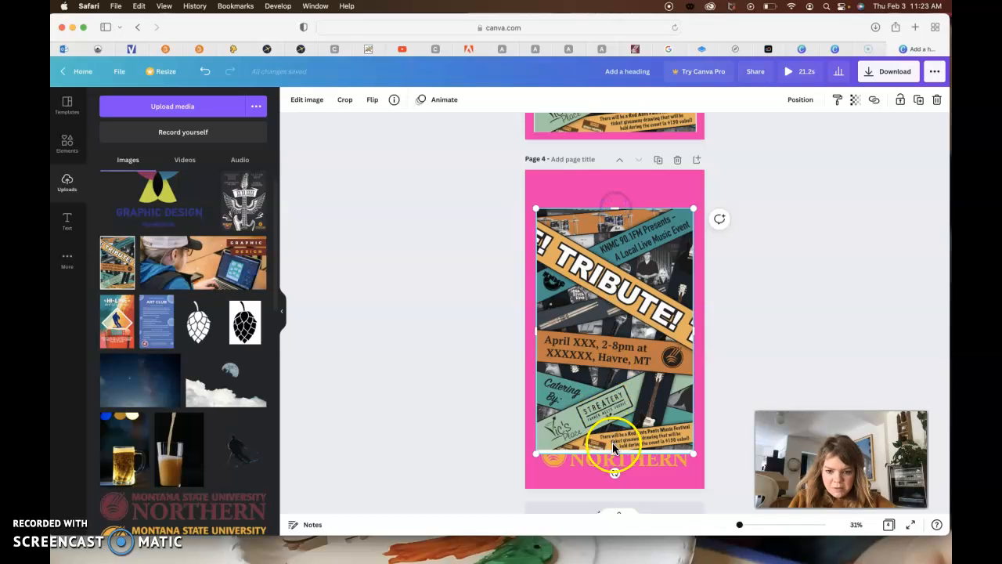
{"action": "left_click_drag", "start_coordinate": [615, 453], "coordinate": [608, 454]}
{"action": "left_click_drag", "start_coordinate": [537, 452], "coordinate": [640, 368]}
{"action": "left_click", "coordinate": [433, 356]}
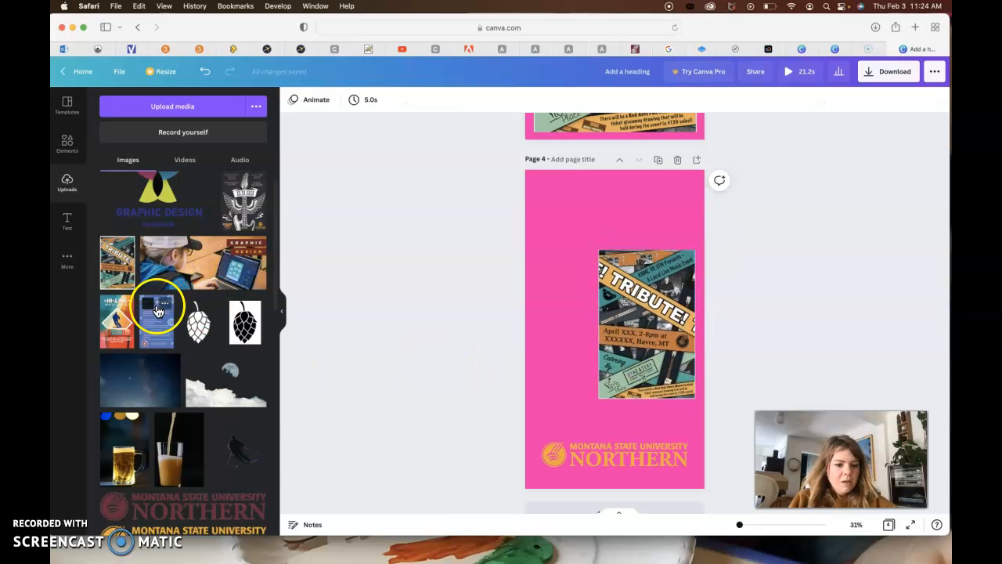
- Add the guitar TRIBUTE! poster to page 4, shrink it to about half the page width, and place it in the left half
{"action": "left_click", "coordinate": [258, 223]}
{"action": "left_click", "coordinate": [607, 320]}
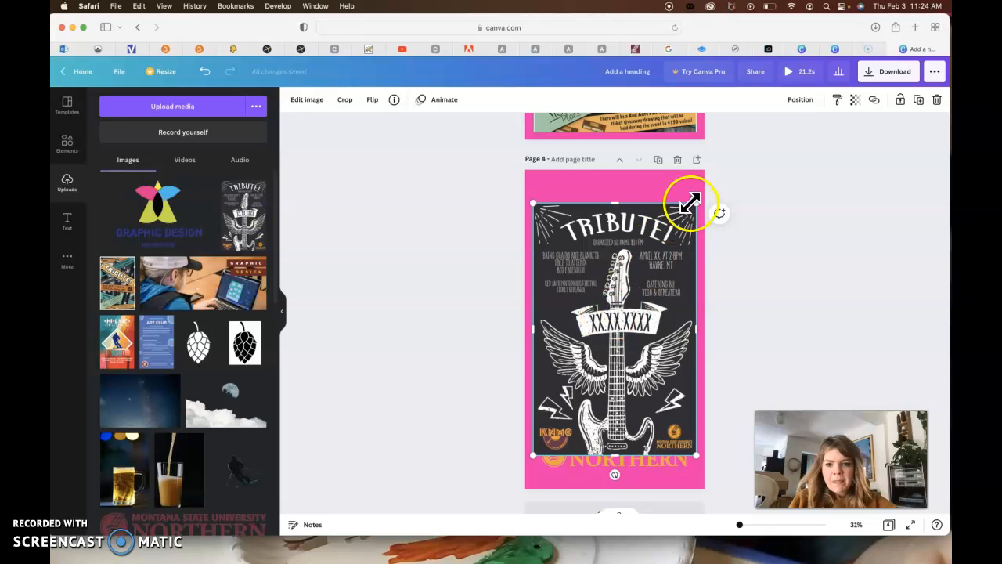
{"action": "left_click_drag", "start_coordinate": [693, 204], "coordinate": [598, 308]}
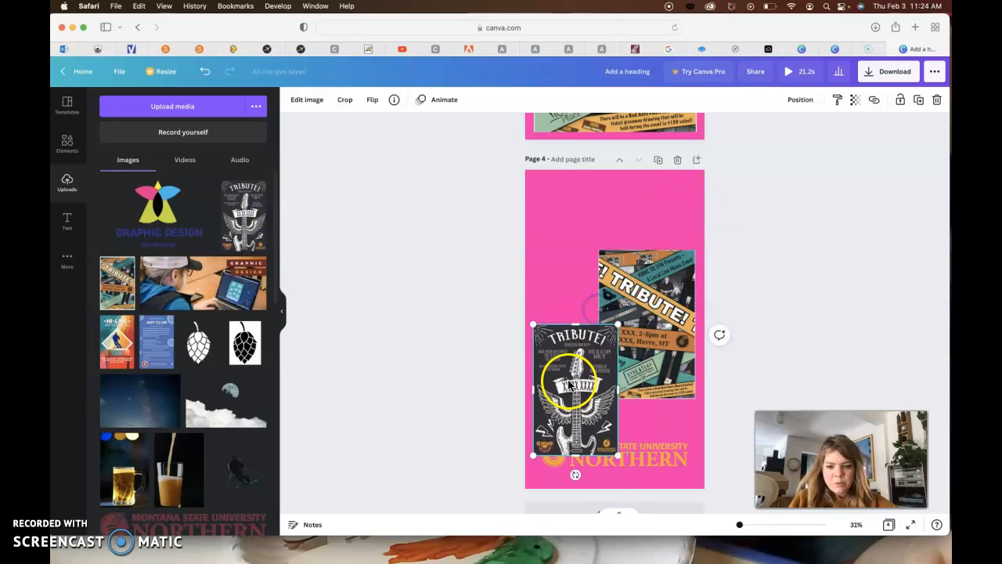
{"action": "left_click_drag", "start_coordinate": [581, 407], "coordinate": [578, 342]}
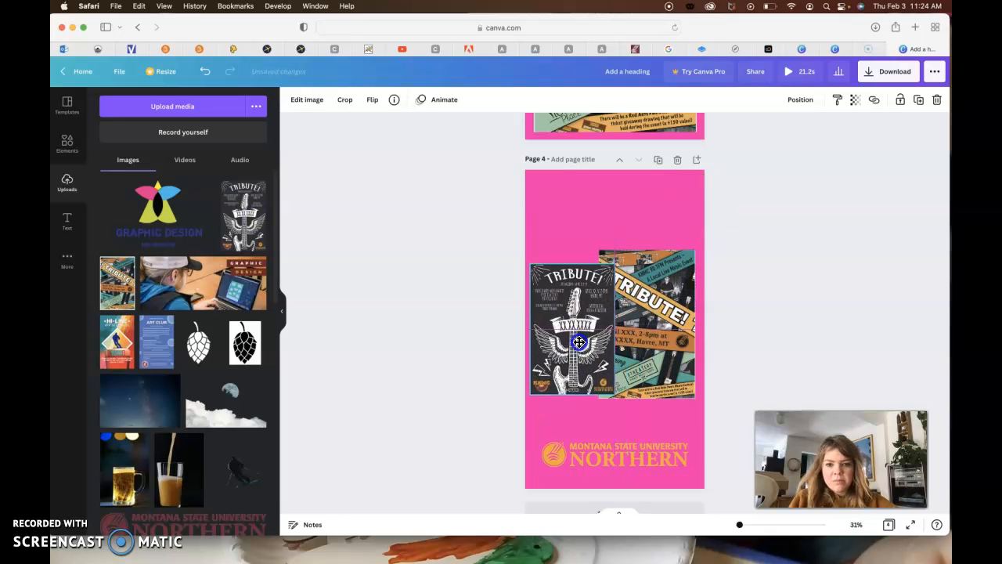
- Scale the striped poster on page 4 to match the guitar poster and align it directly to that poster's right
{"action": "left_click_drag", "start_coordinate": [598, 401], "coordinate": [612, 379]}
{"action": "left_click_drag", "start_coordinate": [641, 342], "coordinate": [595, 361]}
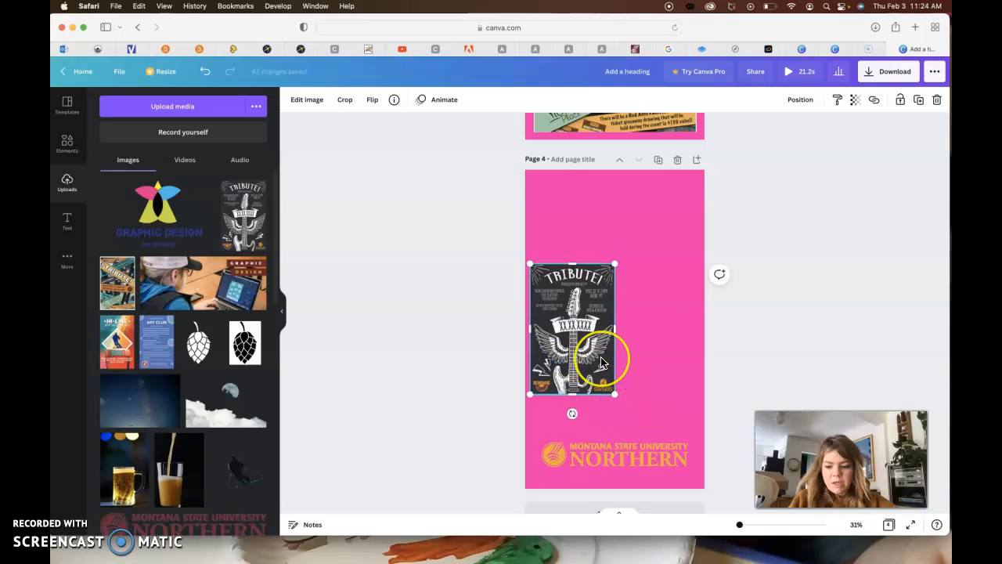
{"action": "key", "text": "Right"}
{"action": "key", "text": "Right"}
{"action": "key", "text": "Right"}
{"action": "key", "text": "Right"}
{"action": "key", "text": "Right"}
{"action": "key", "text": "Right"}
{"action": "key", "text": "Right"}
{"action": "key", "text": "Right"}
{"action": "key", "text": "Right"}
{"action": "key", "text": "Right"}
{"action": "key", "text": "Right"}
{"action": "key", "text": "Right"}
{"action": "key", "text": "Right"}
{"action": "key", "text": "Right"}
{"action": "key", "text": "Right"}
{"action": "key", "text": "Right"}
{"action": "key", "text": "Right"}
{"action": "key", "text": "Right"}
{"action": "key", "text": "Right"}
{"action": "key", "text": "Right"}
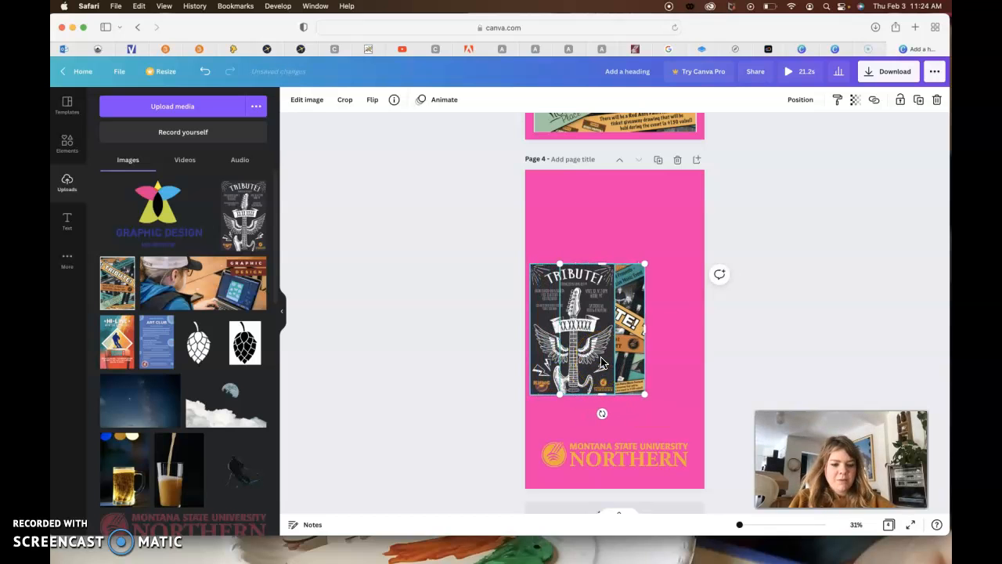
{"action": "key", "text": "Right"}
{"action": "key", "text": "Right"}
{"action": "key", "text": "Right"}
{"action": "key", "text": "Right"}
{"action": "key", "text": "Right"}
{"action": "key", "text": "Right"}
{"action": "key", "text": "Right"}
{"action": "key", "text": "Right"}
{"action": "key", "text": "Right"}
{"action": "key", "text": "Right"}
{"action": "key", "text": "Right"}
{"action": "key", "text": "Right"}
{"action": "key", "text": "Right"}
{"action": "key", "text": "Right"}
{"action": "key", "text": "Right"}
{"action": "key", "text": "Right"}
{"action": "key", "text": "Right"}
{"action": "key", "text": "Right"}
{"action": "key", "text": "Right"}
{"action": "key", "text": "Right"}
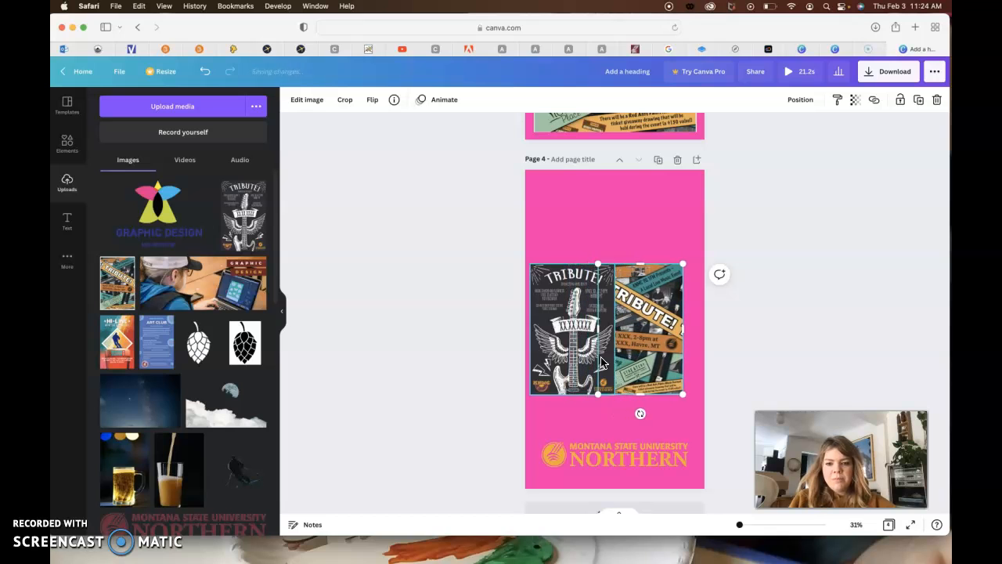
{"action": "key", "text": "Right"}
{"action": "key", "text": "Right"}
{"action": "key", "text": "Right"}
{"action": "key", "text": "Right"}
{"action": "key", "text": "Right"}
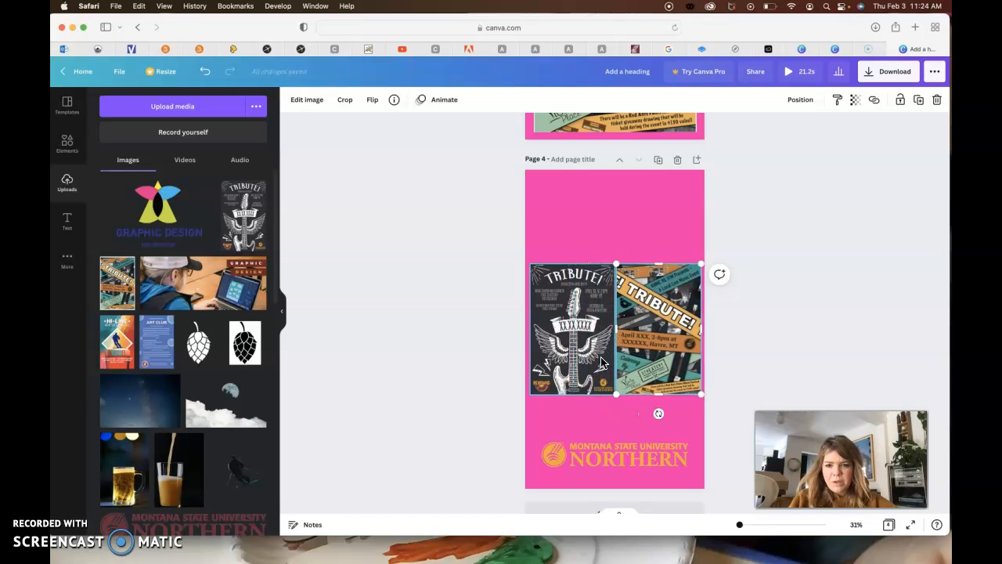
- Nudge the two posters on page 4 slightly apart, leaving a thin gap between them and even outer margins
{"action": "left_click", "coordinate": [576, 367], "text": "shift"}
{"action": "key", "text": "Left"}
{"action": "key", "text": "Left"}
{"action": "left_click", "coordinate": [756, 323]}
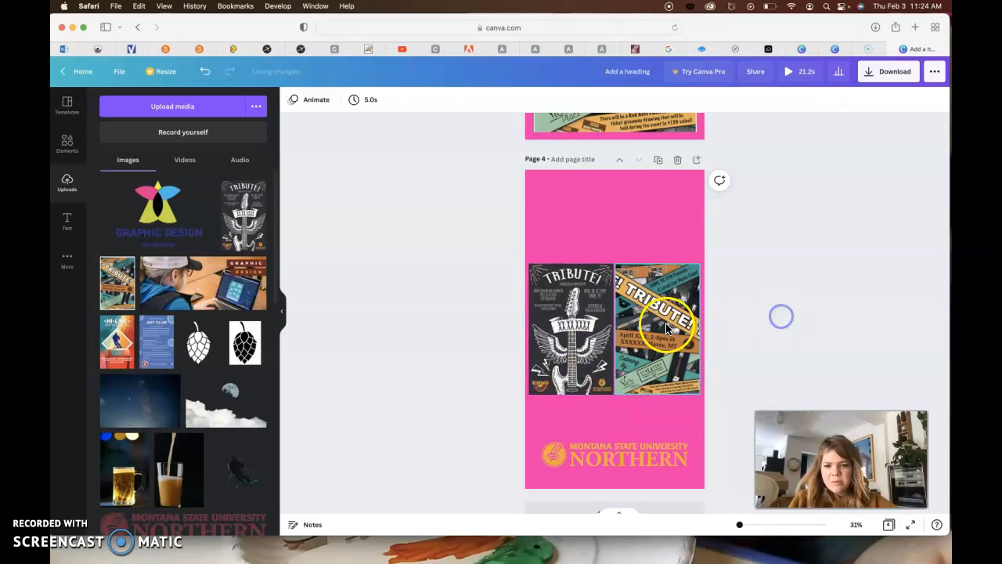
{"action": "left_click", "coordinate": [666, 327]}
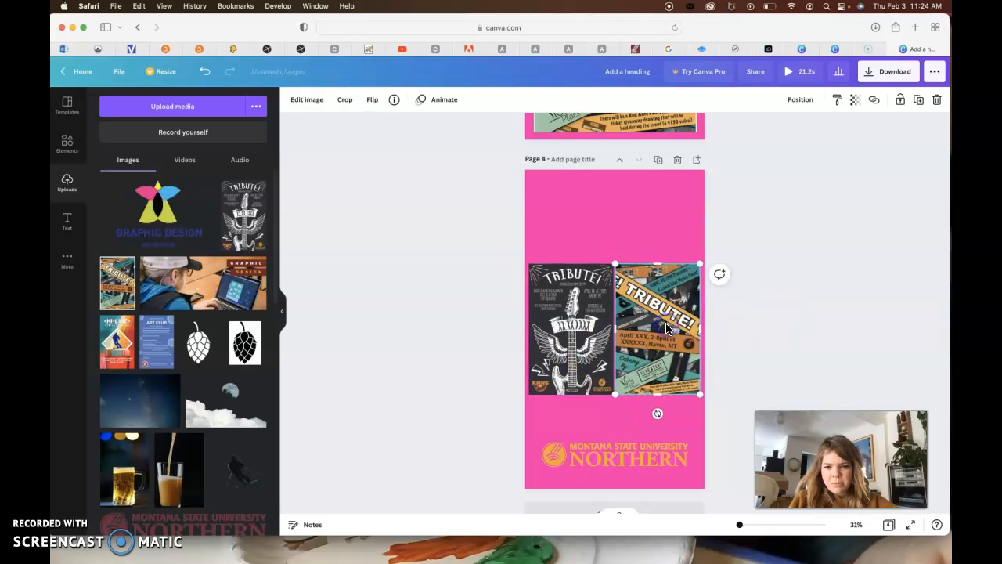
{"action": "left_click", "coordinate": [586, 329], "text": "shift"}
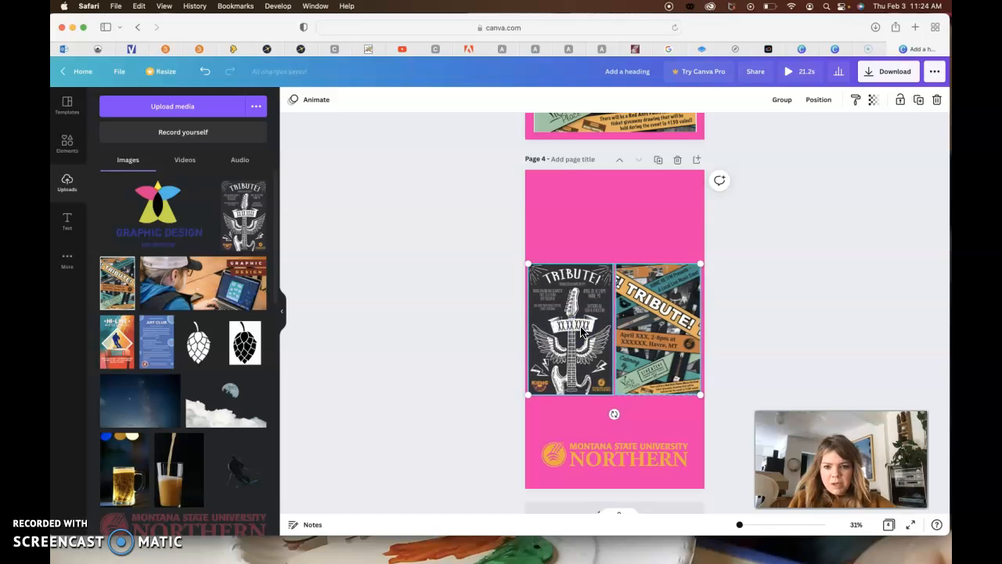
{"action": "left_click", "coordinate": [764, 309]}
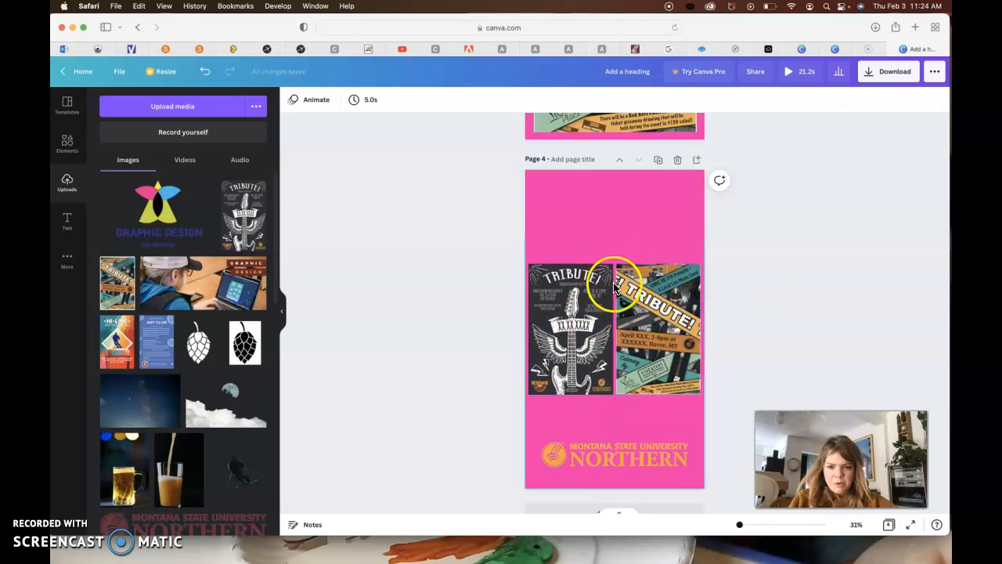
- Shrink both posters on page 4 slightly to widen the gap between them
{"action": "left_click", "coordinate": [616, 387]}
{"action": "mouse_move", "coordinate": [619, 397]}
{"action": "left_mouse_down"}
{"action": "mouse_move", "coordinate": [620, 388]}
{"action": "mouse_move", "coordinate": [609, 392]}
{"action": "left_mouse_up"}
{"action": "left_click", "coordinate": [603, 390]}
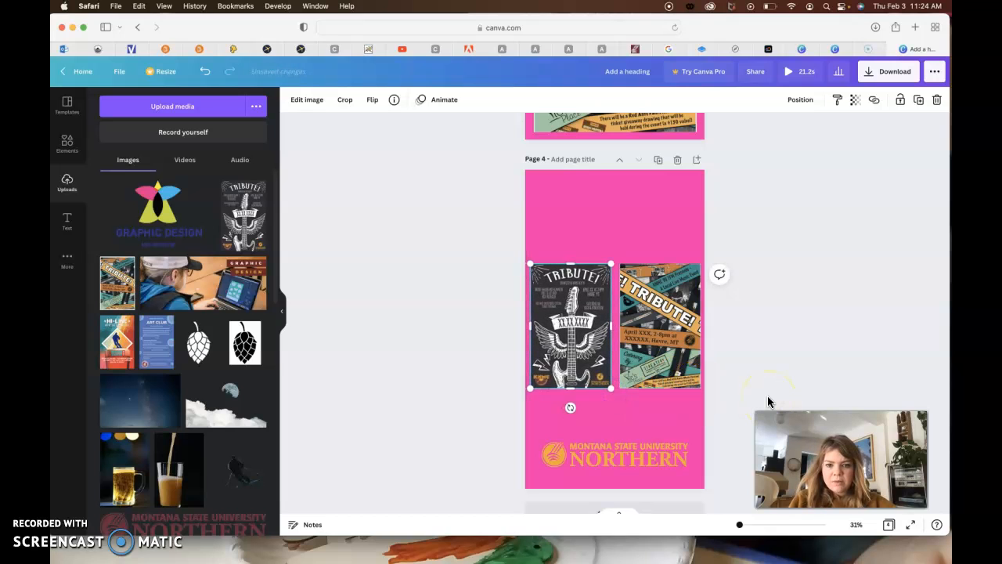
{"action": "left_click", "coordinate": [696, 369]}
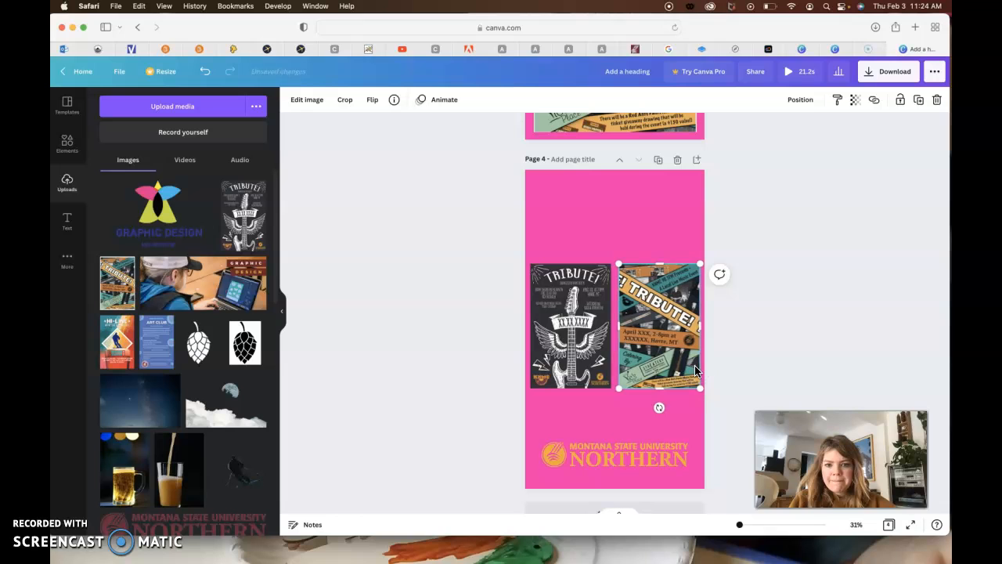
- Select both posters on page 4 together and move them down to just above the university logo
{"action": "left_click", "coordinate": [648, 455]}
{"action": "left_click", "coordinate": [584, 365]}
{"action": "left_click", "coordinate": [658, 367], "text": "shift"}
{"action": "left_click", "coordinate": [658, 371], "text": "shift"}
{"action": "left_click", "coordinate": [658, 369]}
{"action": "left_click", "coordinate": [571, 365], "text": "shift"}
{"action": "key", "text": "shift+Down"}
{"action": "key", "text": "shift+Down"}
{"action": "key", "text": "shift+Down"}
{"action": "key", "text": "shift+Down"}
{"action": "key", "text": "shift+Down"}
{"action": "key", "text": "shift+Down"}
{"action": "key", "text": "shift+Down"}
{"action": "key", "text": "shift+Down"}
{"action": "key", "text": "shift+Down"}
{"action": "key", "text": "shift+Down"}
{"action": "key", "text": "shift+Down"}
{"action": "key", "text": "shift+Down"}
{"action": "key", "text": "shift+Down"}
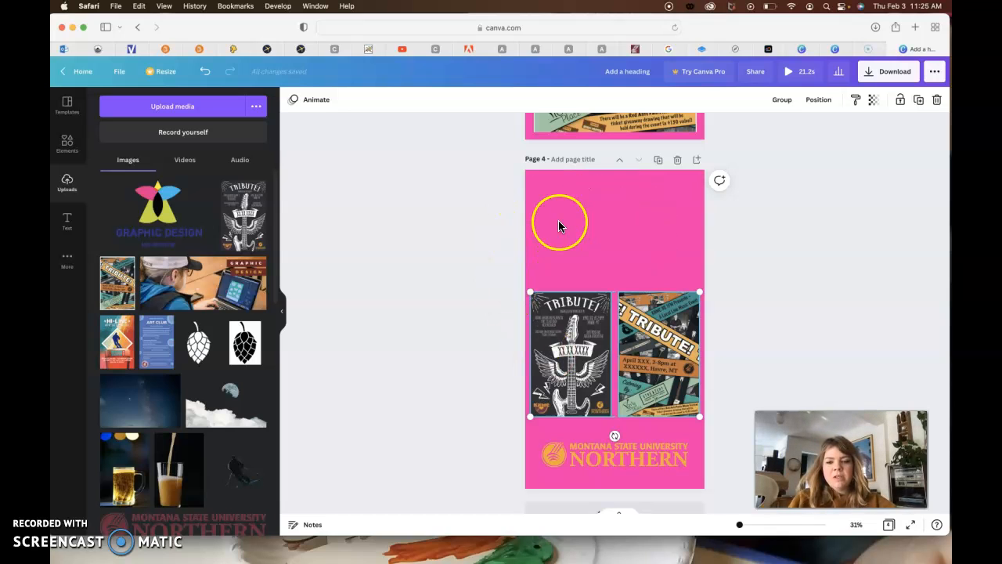
{"action": "left_click", "coordinate": [779, 309]}
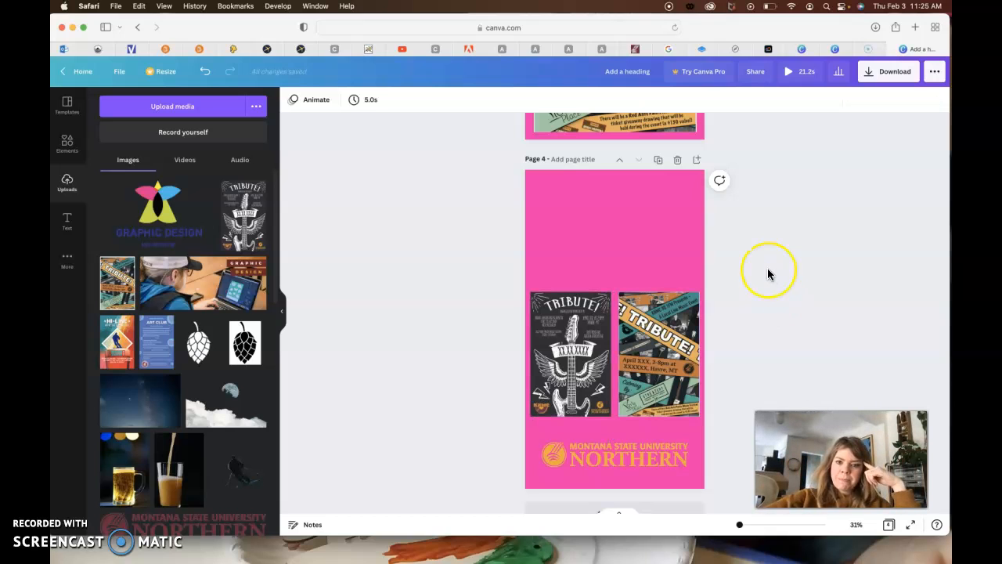
{"action": "scroll", "coordinate": [768, 274], "scroll_direction": "up", "scroll_amount": 10}
{"action": "scroll", "coordinate": [768, 274], "scroll_direction": "up", "scroll_amount": 10}
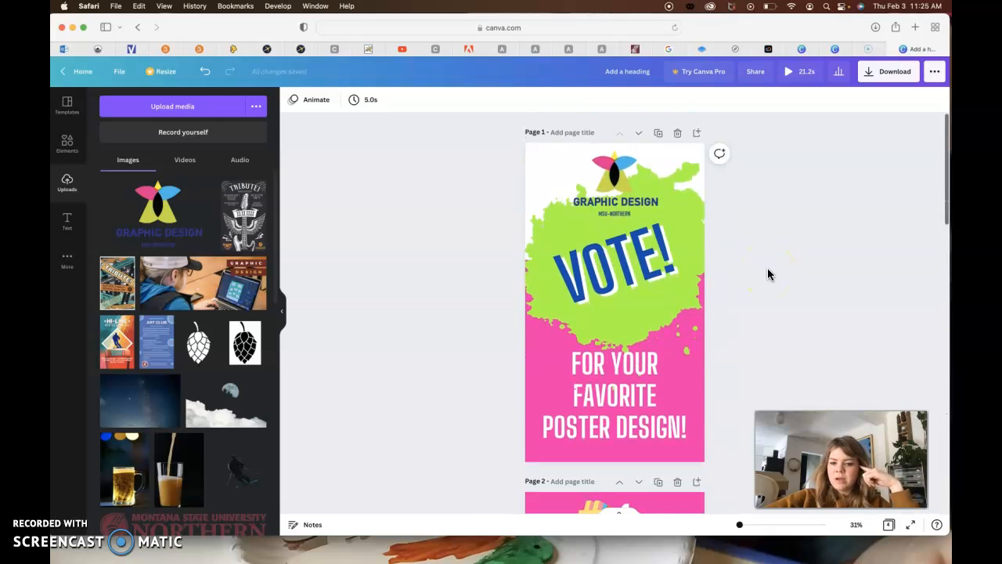
{"action": "left_click", "coordinate": [891, 75]}
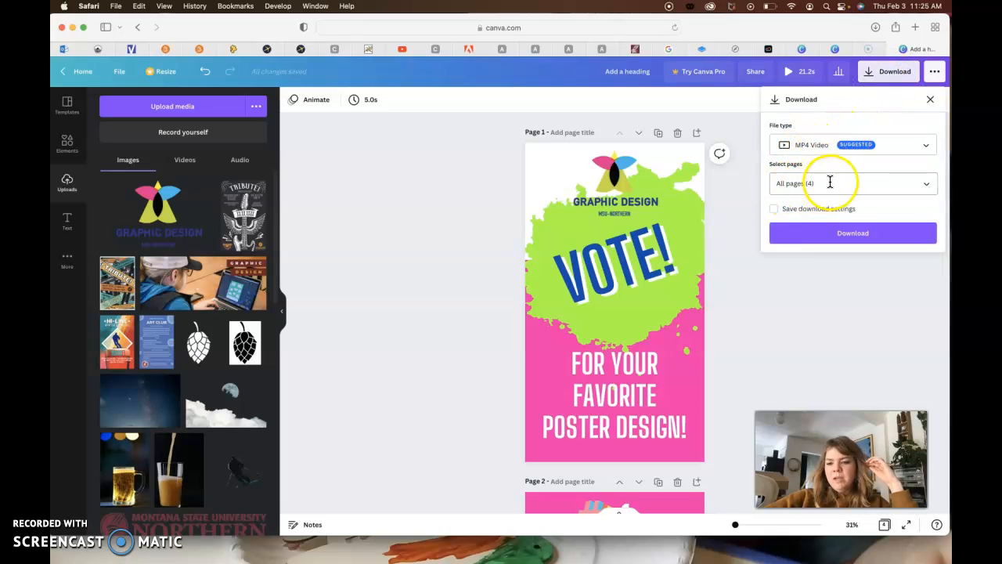
{"action": "left_click", "coordinate": [927, 187]}
{"action": "left_click", "coordinate": [925, 244]}
{"action": "left_click", "coordinate": [925, 274]}
{"action": "left_click", "coordinate": [925, 304]}
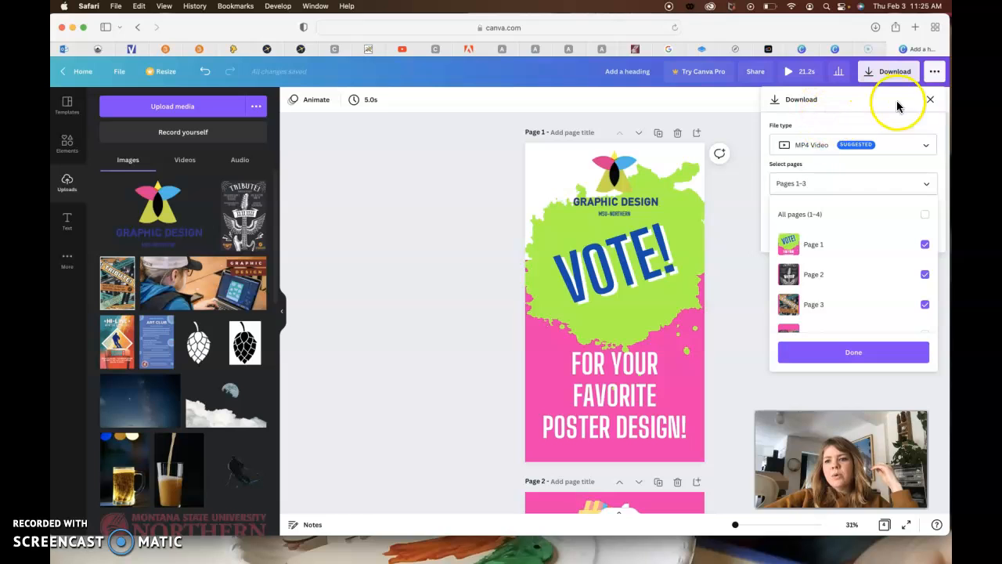
{"action": "left_click", "coordinate": [927, 101]}
{"action": "left_click", "coordinate": [931, 105]}
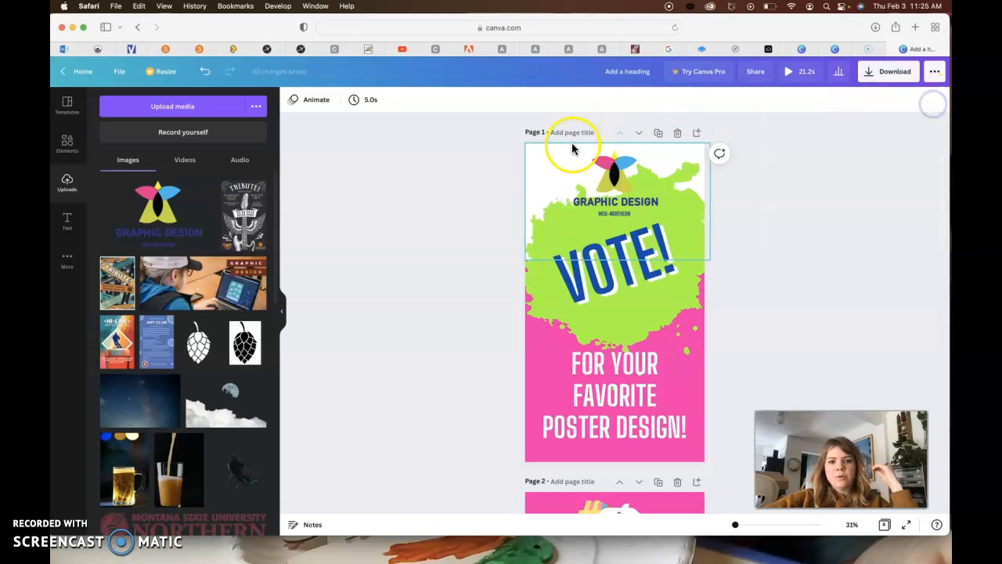
- Set the page timing to 3 seconds and apply it to all four pages
{"action": "left_click", "coordinate": [528, 165]}
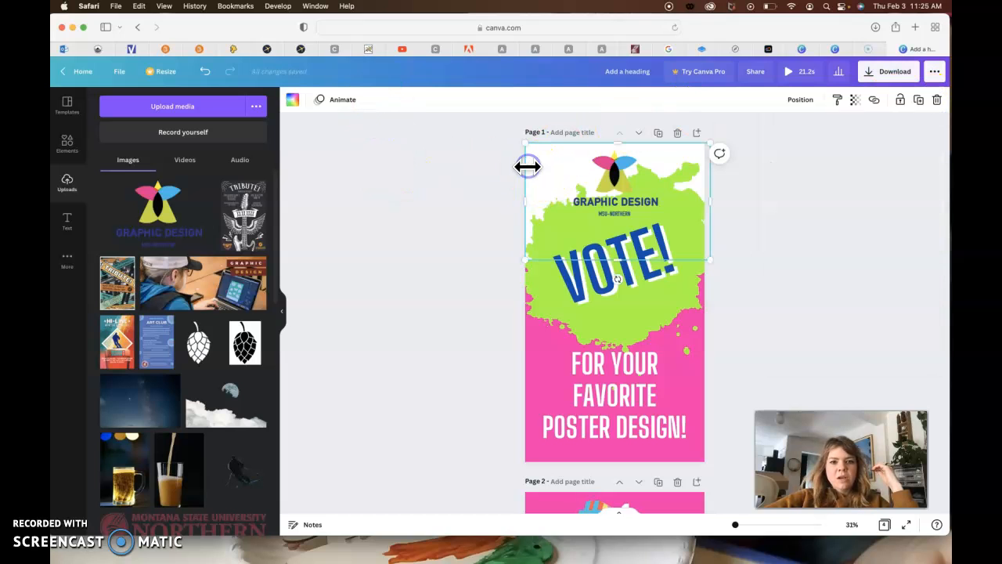
{"action": "left_click", "coordinate": [431, 191]}
{"action": "left_click", "coordinate": [366, 100]}
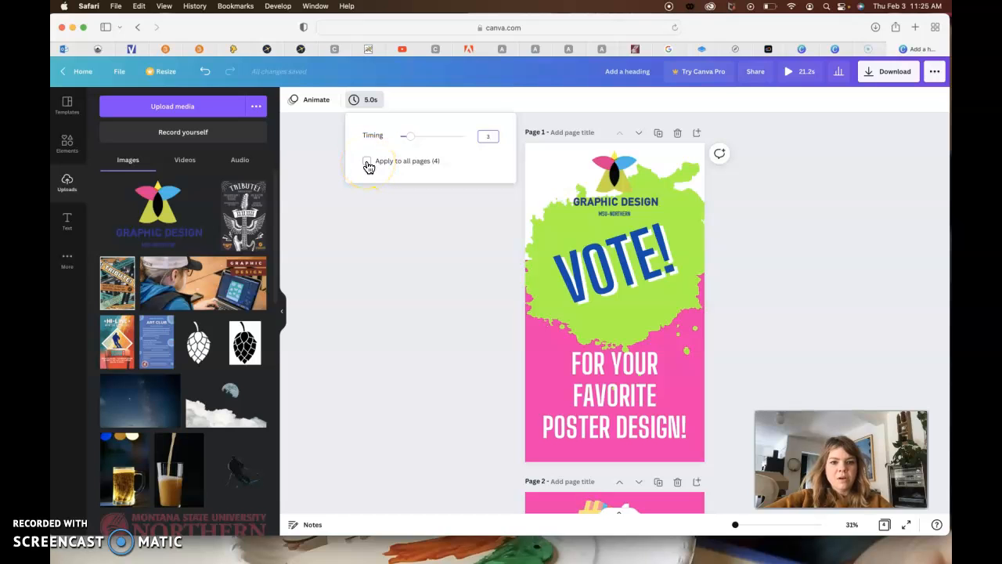
{"action": "left_click", "coordinate": [390, 253]}
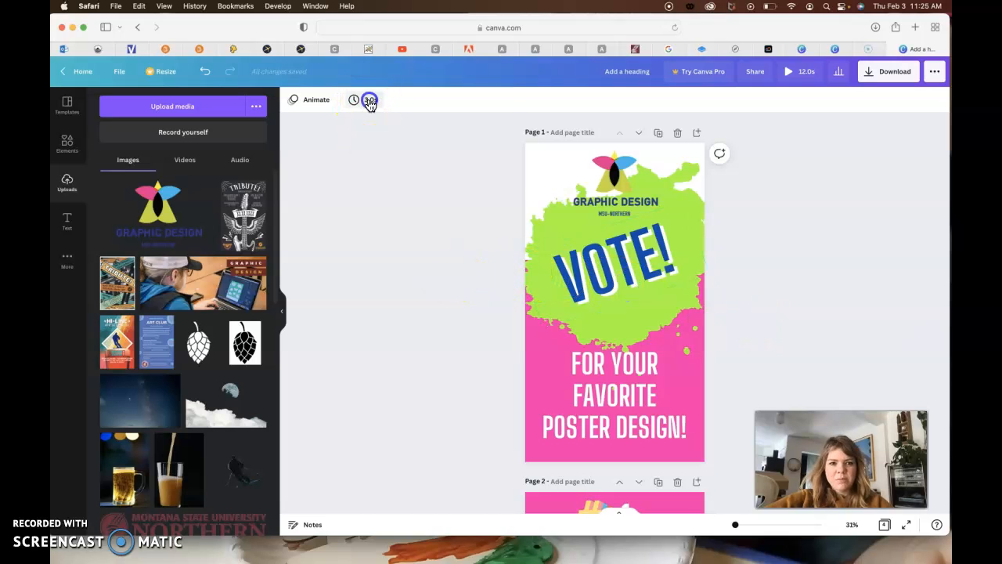
- Check the timing shown for page 1 and page 2, and look over the pages down to page 3
{"action": "left_click", "coordinate": [369, 101]}
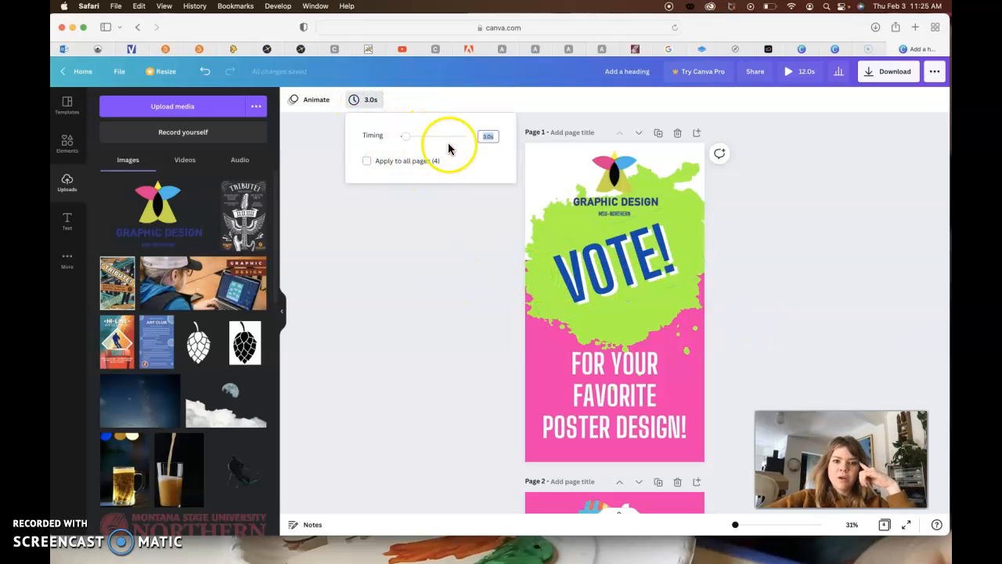
{"action": "left_click", "coordinate": [491, 261]}
{"action": "scroll", "coordinate": [483, 273], "scroll_direction": "down", "scroll_amount": 5}
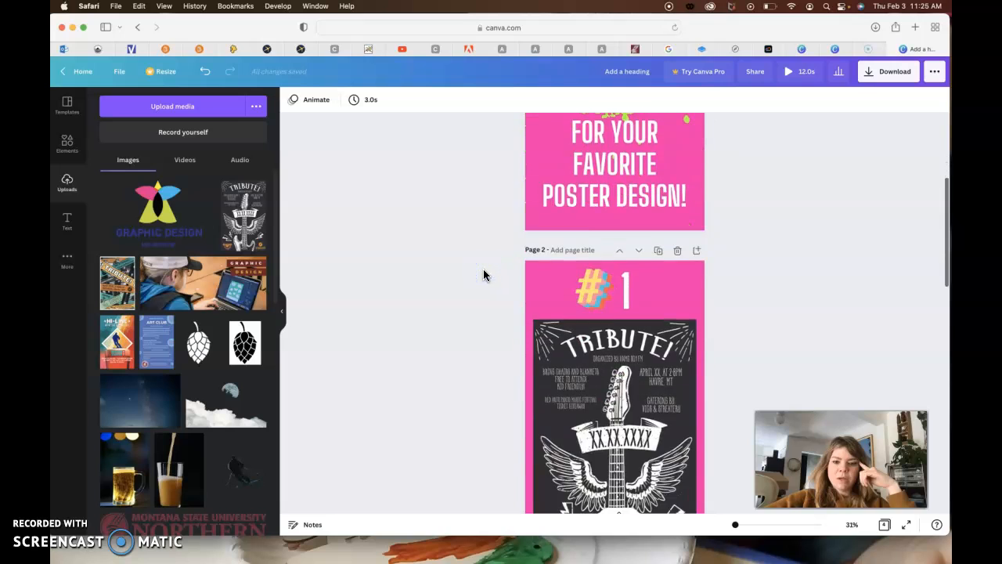
{"action": "scroll", "coordinate": [483, 329], "scroll_direction": "up", "scroll_amount": 4}
{"action": "left_click", "coordinate": [593, 291]}
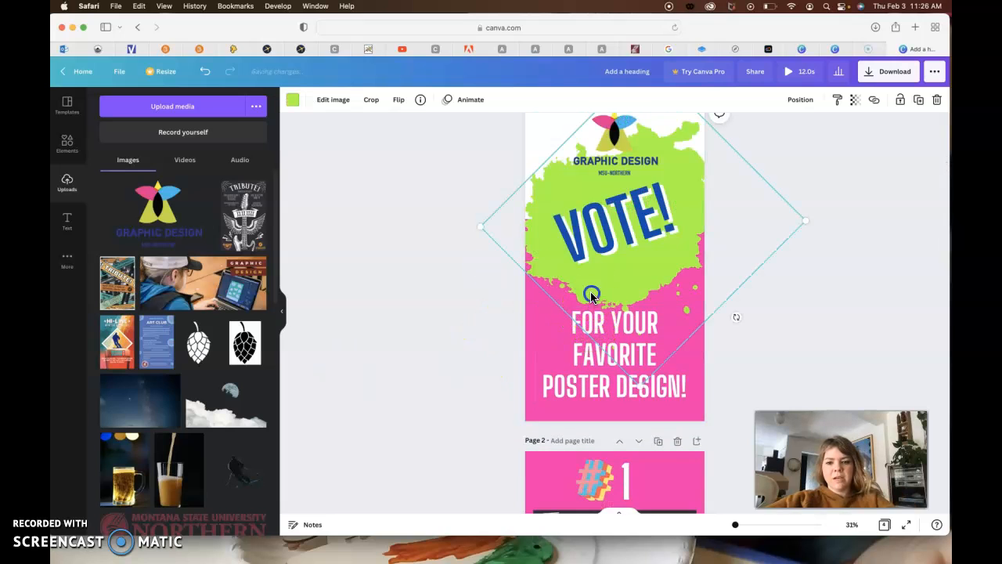
{"action": "left_click", "coordinate": [460, 187]}
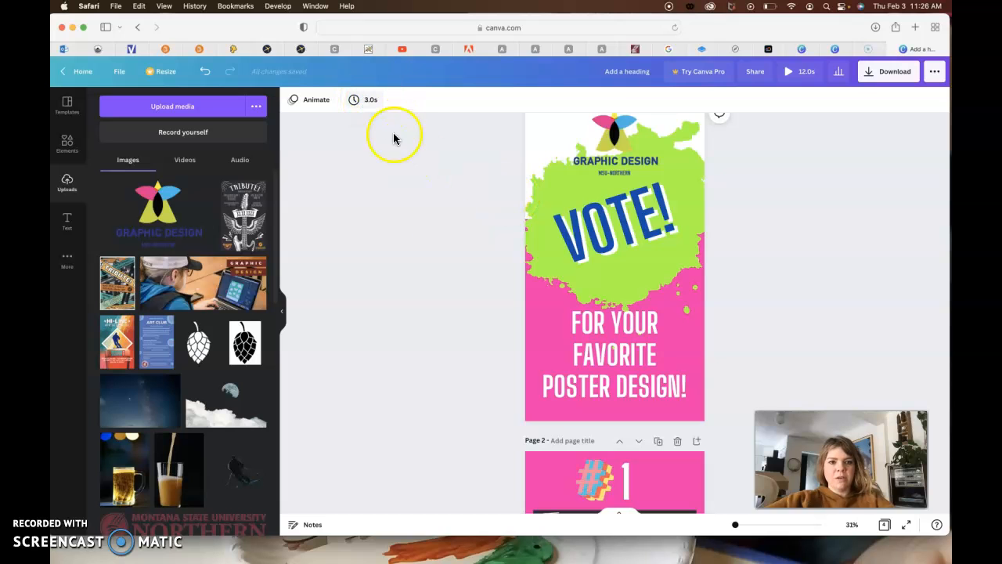
{"action": "scroll", "coordinate": [447, 290], "scroll_direction": "down", "scroll_amount": 4}
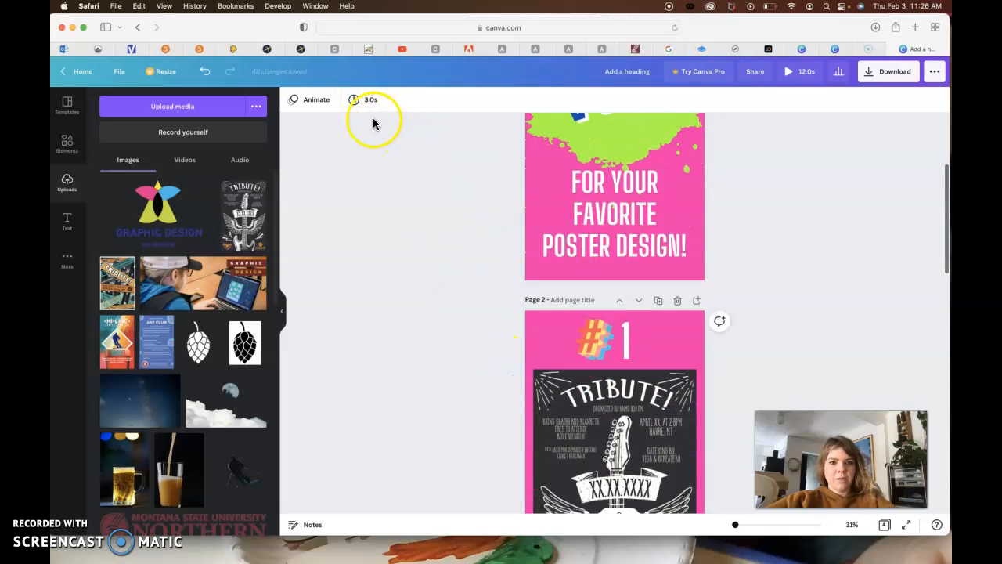
{"action": "left_click", "coordinate": [542, 360]}
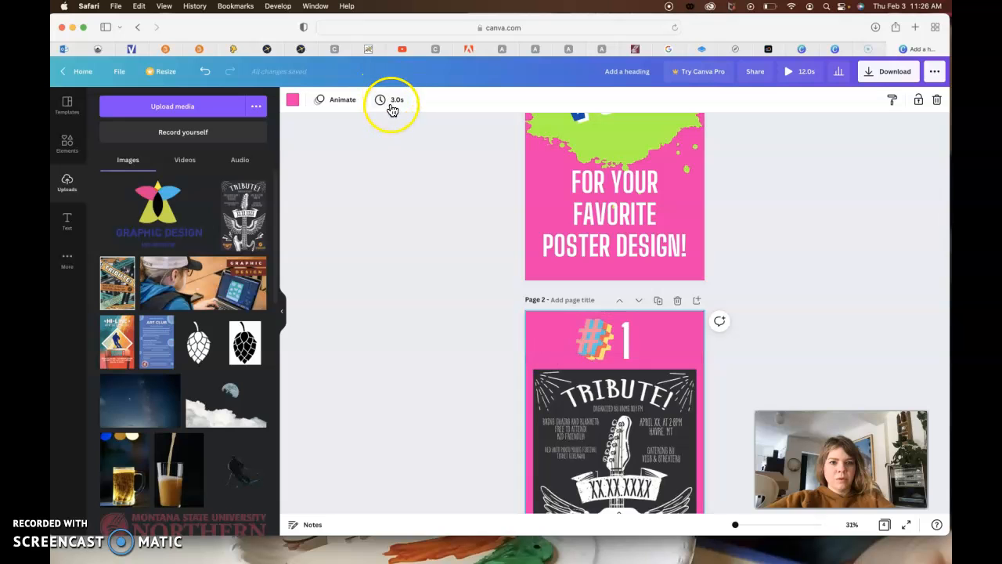
{"action": "scroll", "coordinate": [448, 376], "scroll_direction": "down", "scroll_amount": 10}
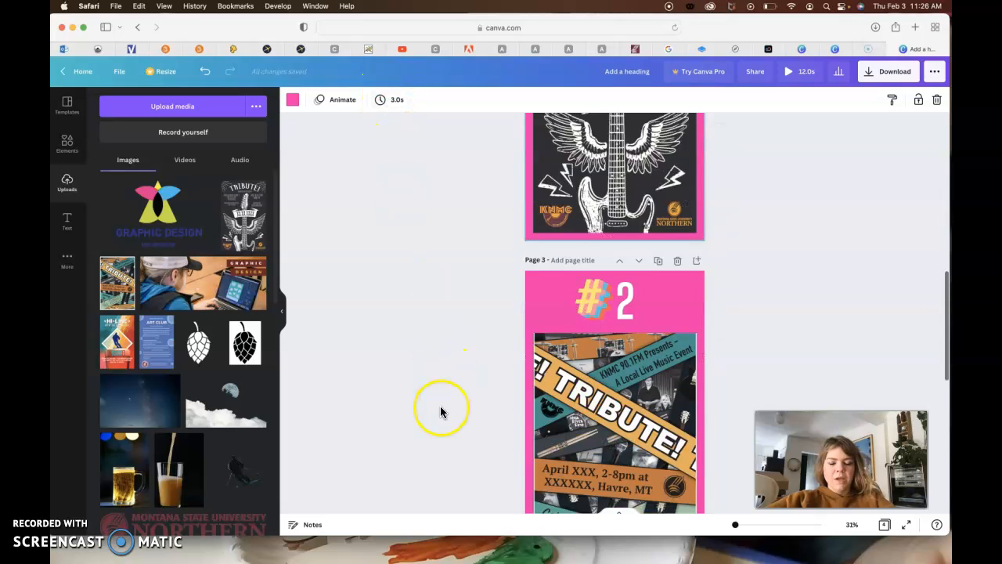